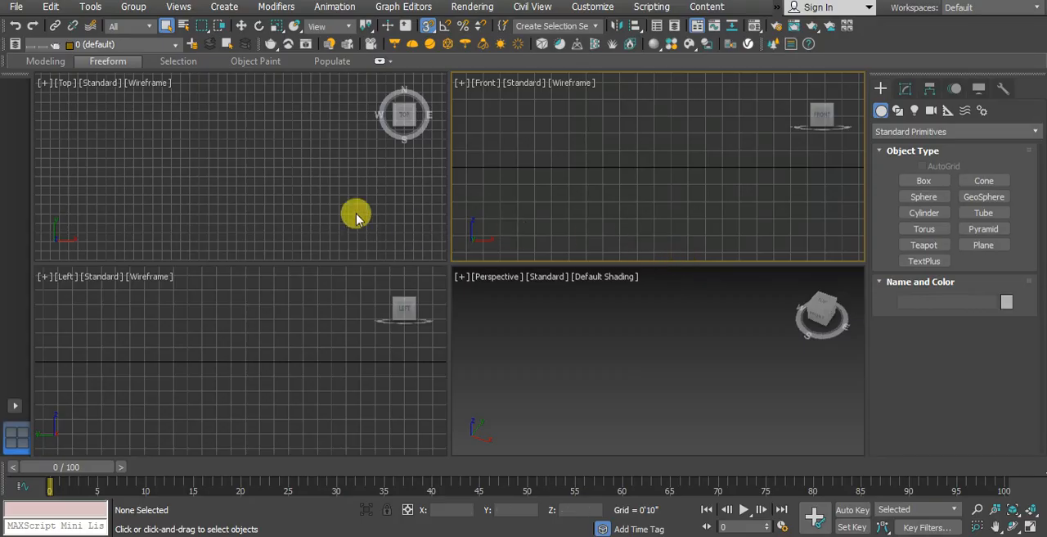
Step: Import the AutoCAD drawing "bedroom toilet" into the scene with the default geometry options
{"action": "left_click", "coordinate": [17, 8]}
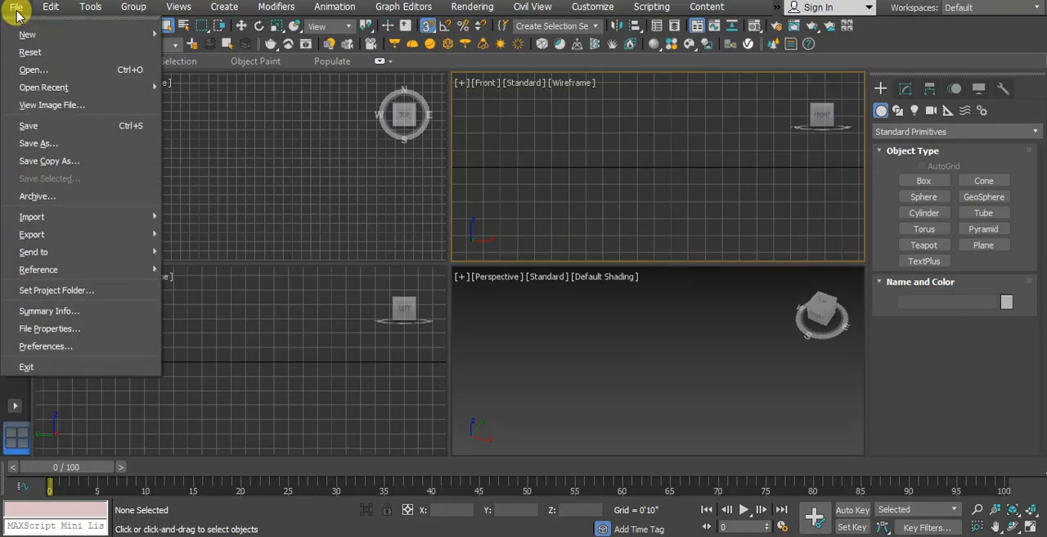
{"action": "mouse_move", "coordinate": [46, 215]}
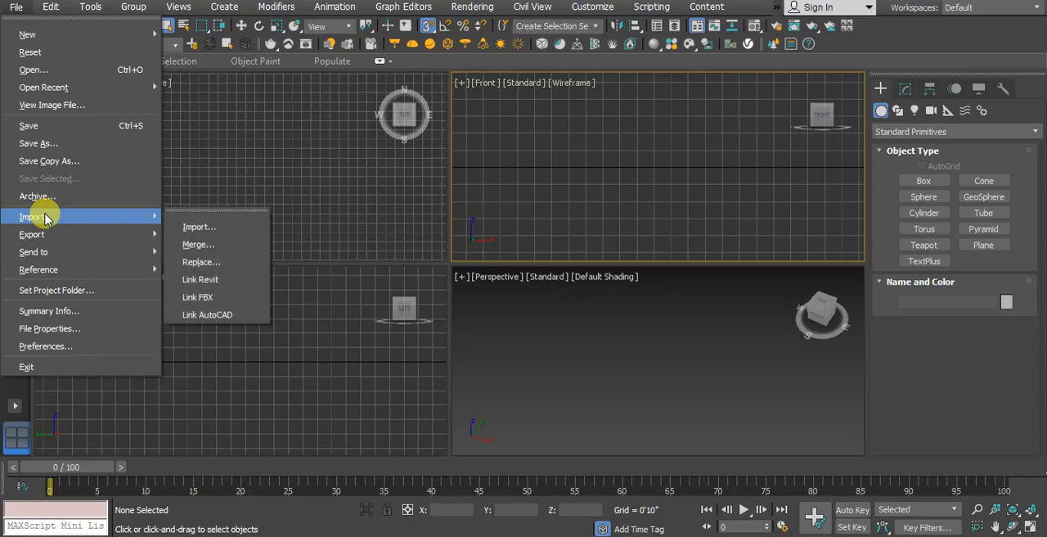
{"action": "left_click", "coordinate": [215, 229]}
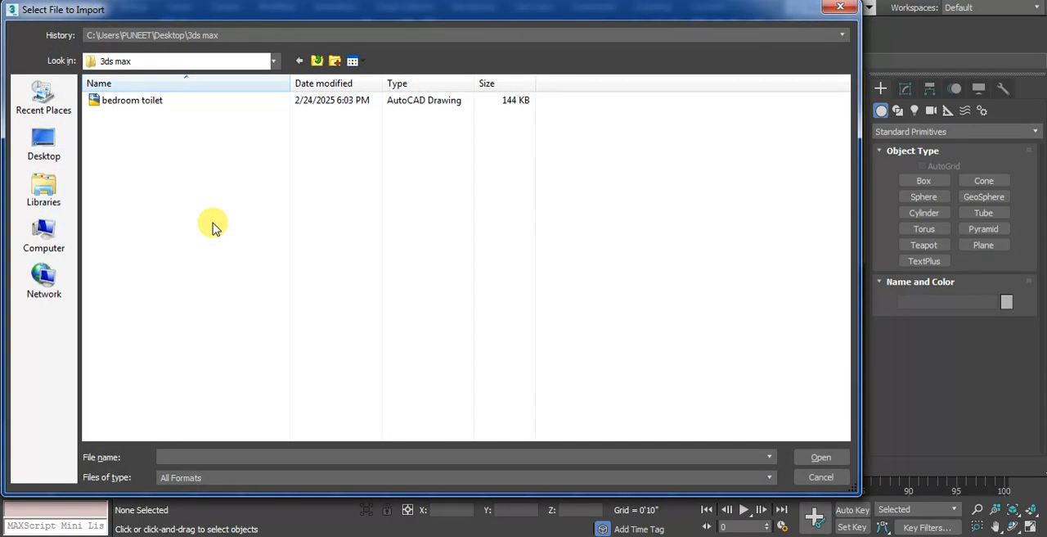
{"action": "left_click", "coordinate": [147, 101]}
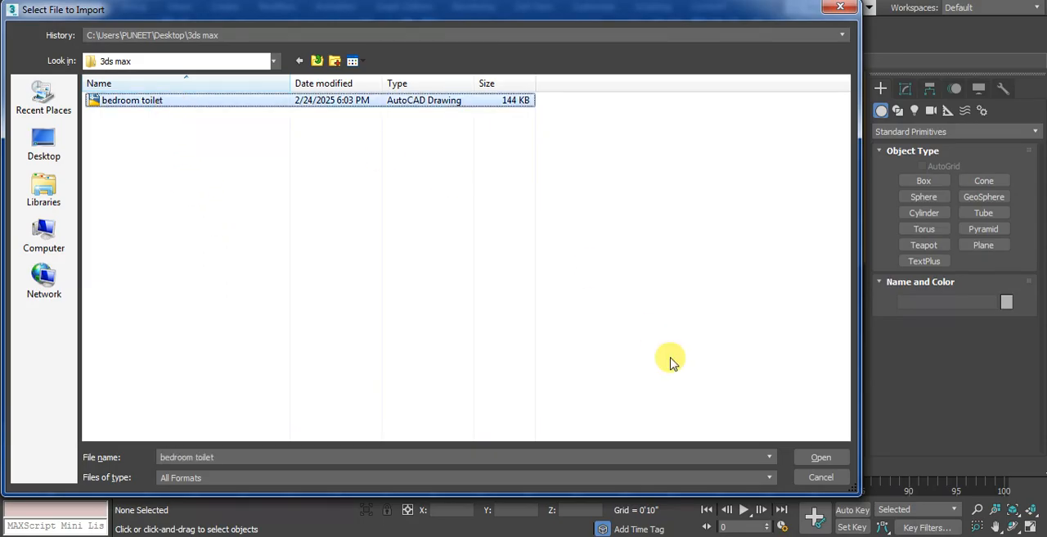
{"action": "left_click", "coordinate": [816, 457]}
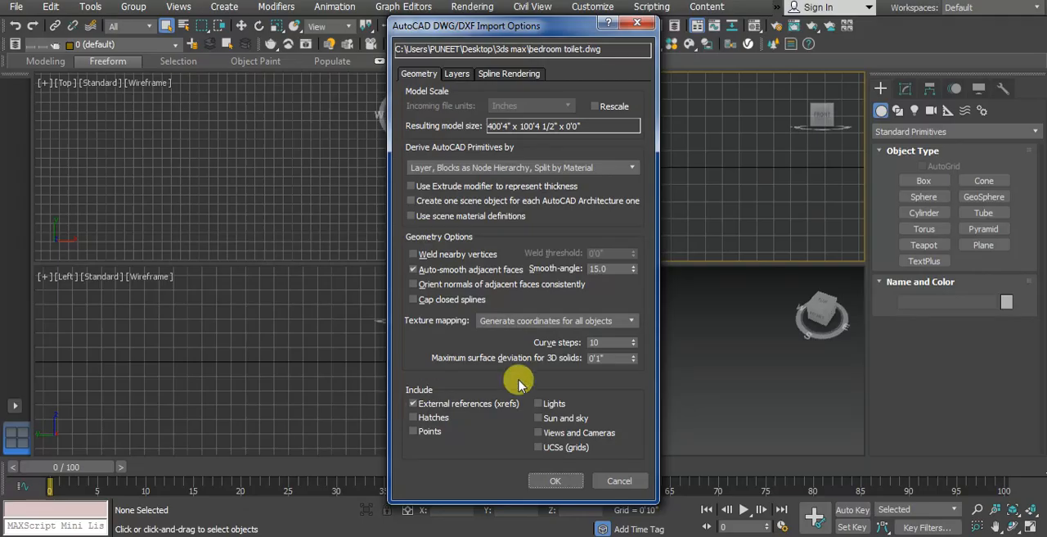
{"action": "left_click", "coordinate": [554, 481]}
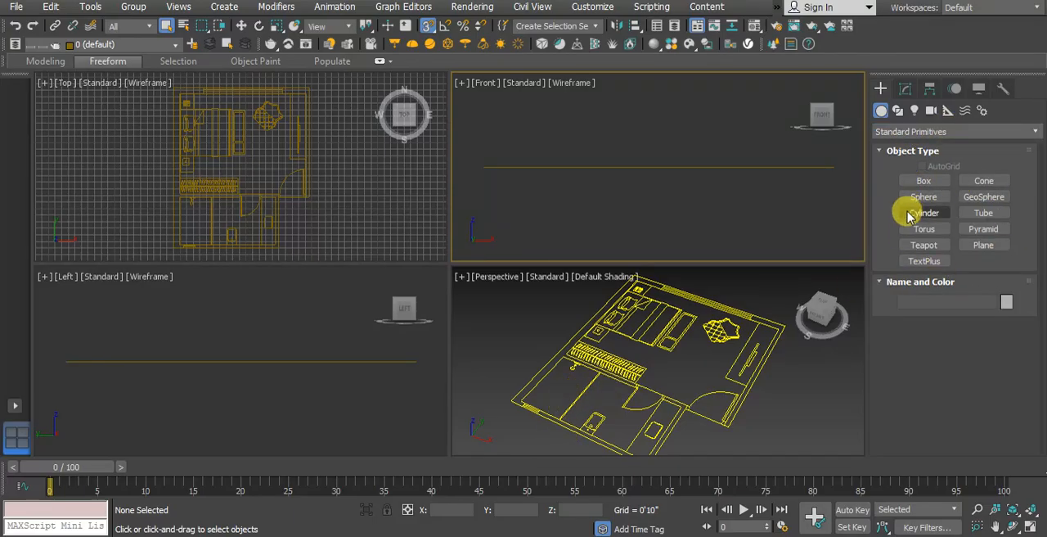
Step: Start an AEC Extended wall with its width set to 0'9" and check that vertex snapping is enabled
{"action": "left_click", "coordinate": [1005, 135]}
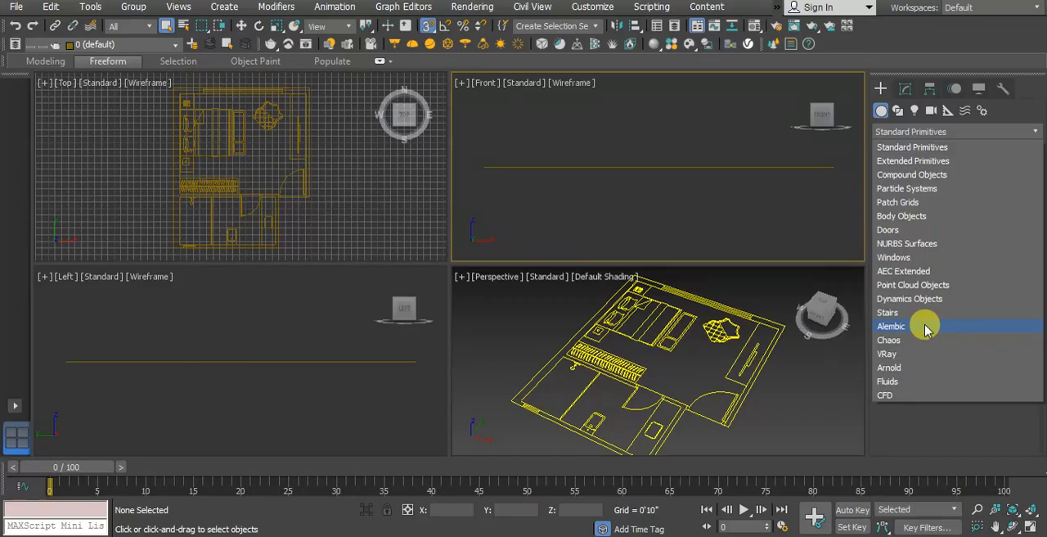
{"action": "left_click", "coordinate": [957, 272]}
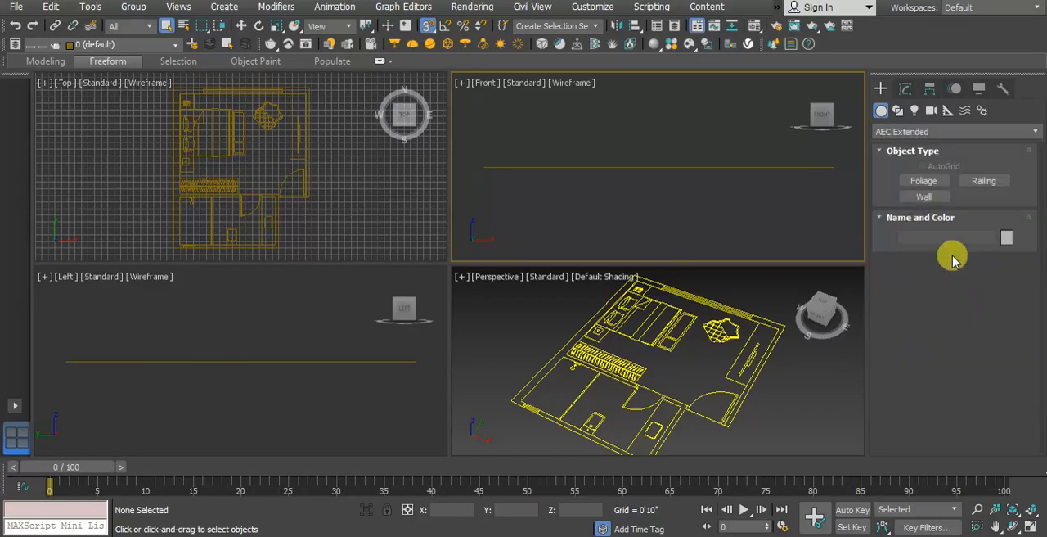
{"action": "left_click", "coordinate": [925, 198]}
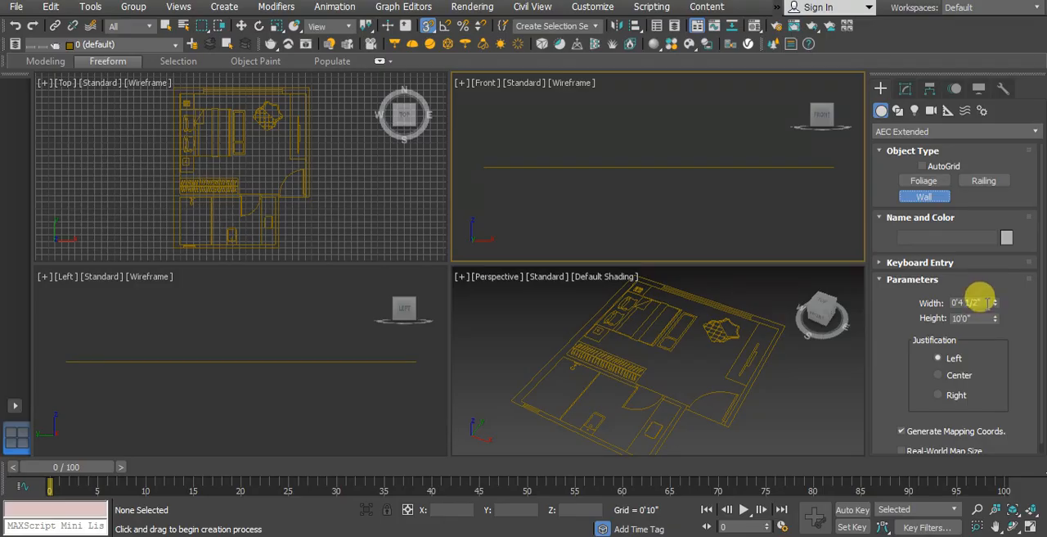
{"action": "left_click_drag", "start_coordinate": [980, 301], "coordinate": [933, 282]}
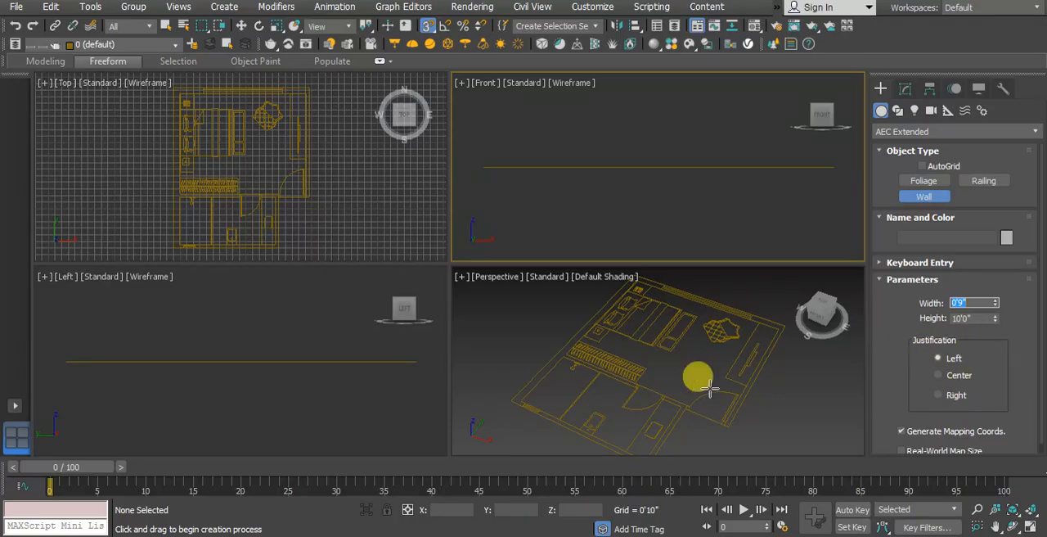
{"action": "right_click", "coordinate": [426, 31]}
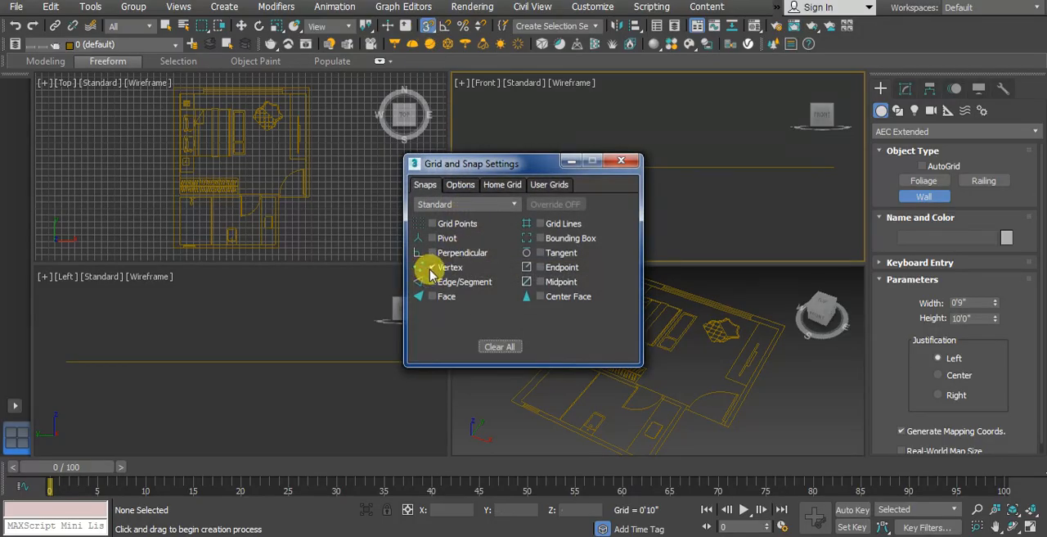
{"action": "left_click", "coordinate": [621, 160]}
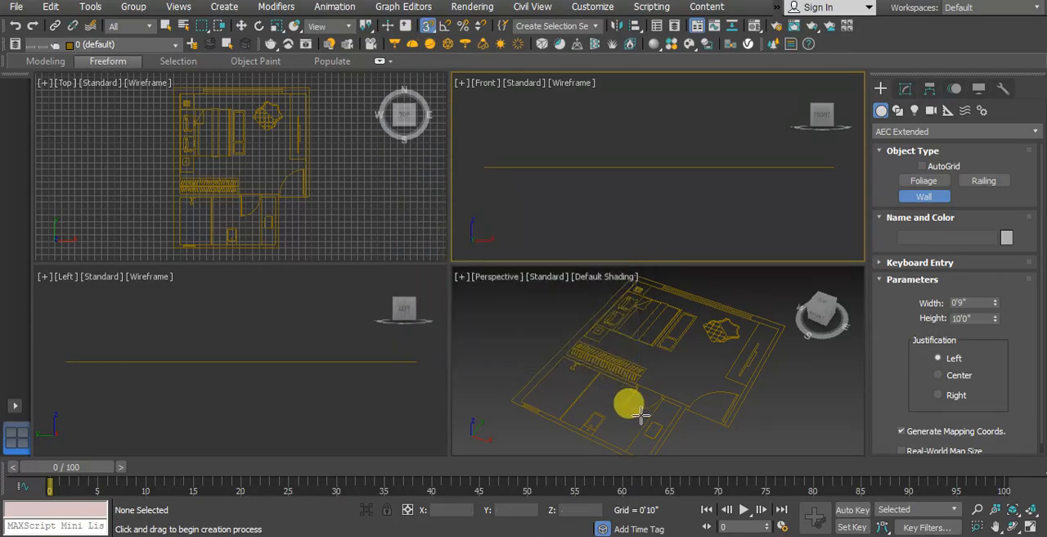
Step: Draw the 9-inch wall along the plan's west and north outer edges, snapping to the drawing's corners, and deselect it
{"action": "left_click", "coordinate": [627, 383]}
{"action": "scroll", "coordinate": [627, 382], "scroll_direction": "up", "scroll_amount": 5}
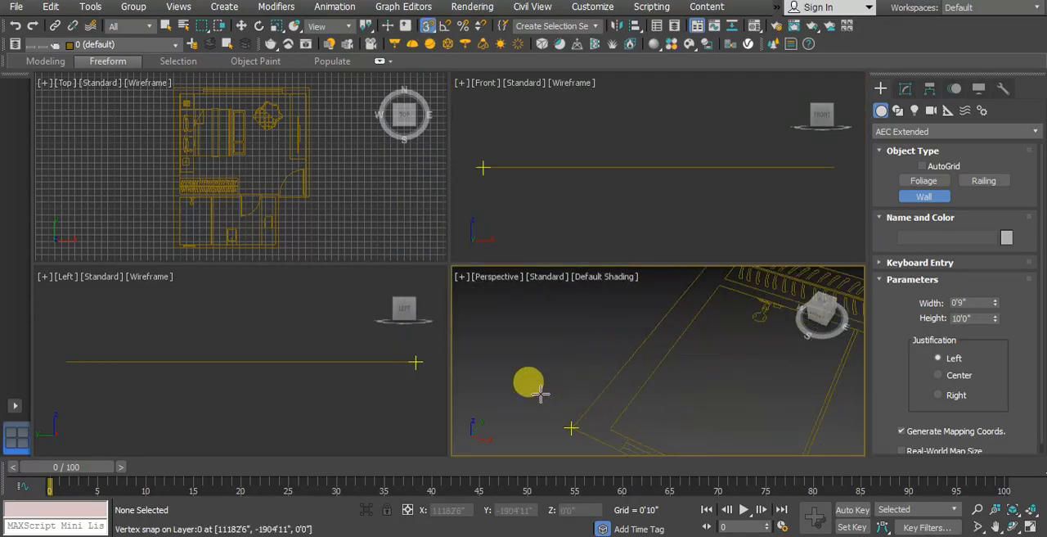
{"action": "left_click", "coordinate": [573, 425]}
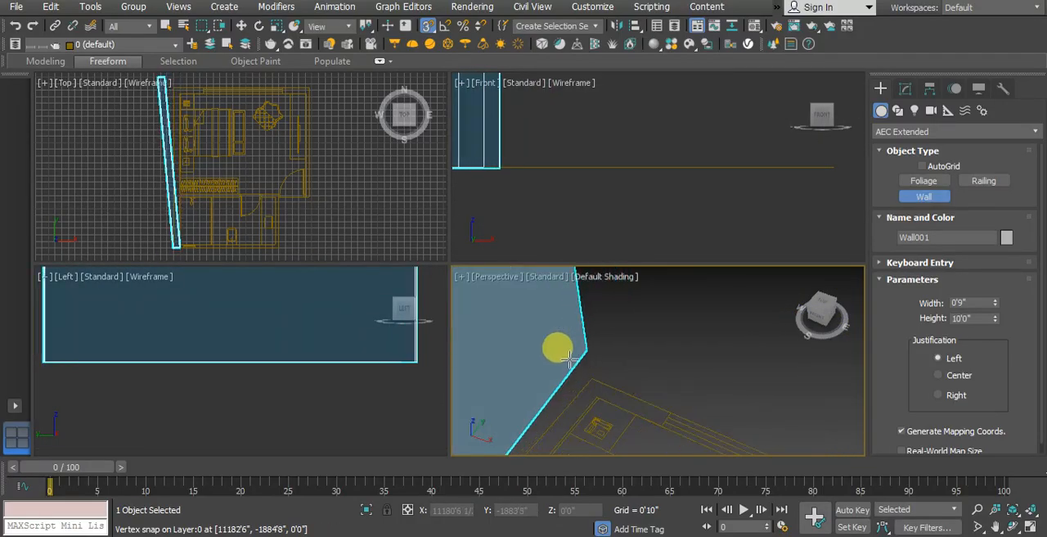
{"action": "left_click", "coordinate": [542, 299]}
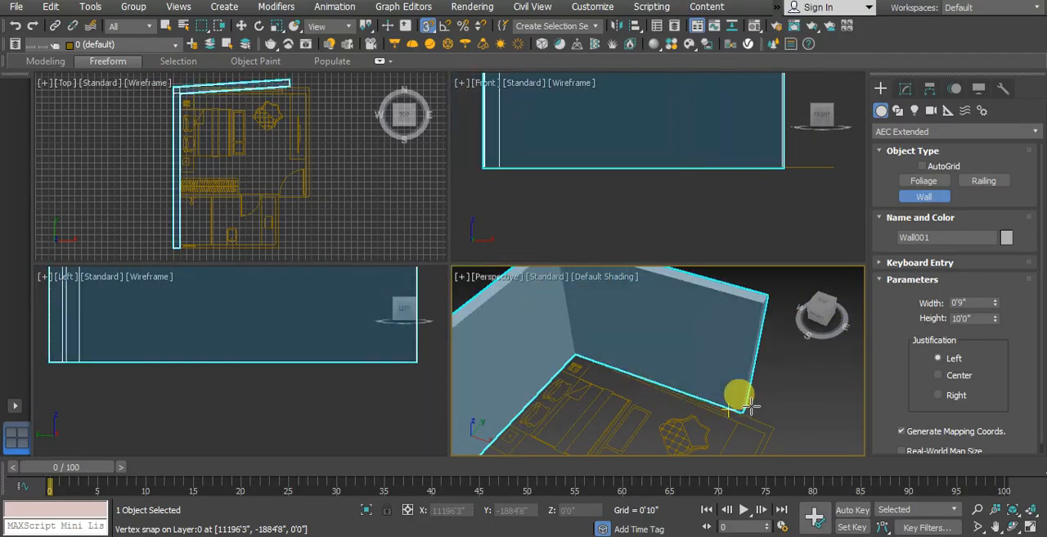
{"action": "left_click", "coordinate": [750, 407]}
{"action": "scroll", "coordinate": [755, 402], "scroll_direction": "down", "scroll_amount": 5}
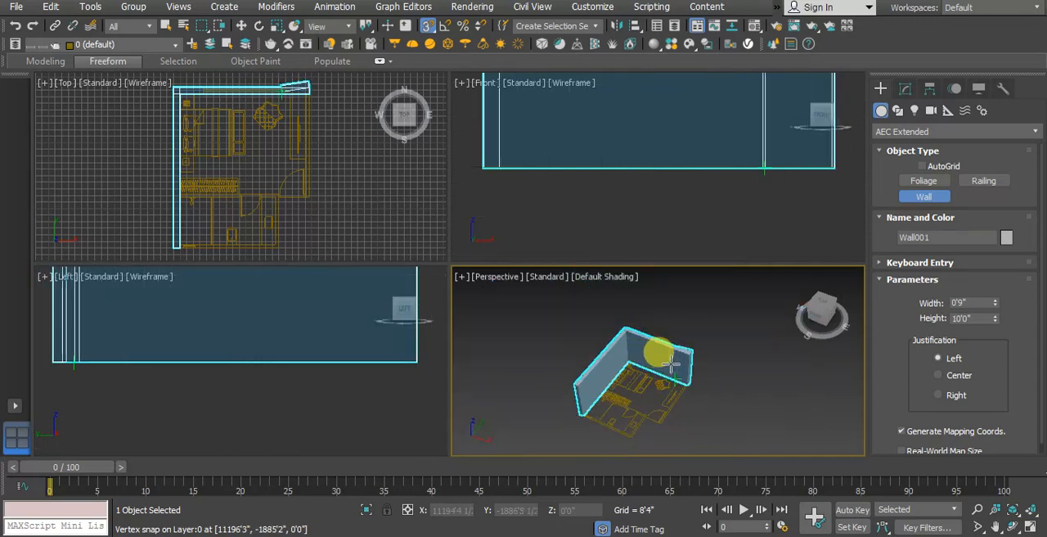
{"action": "left_click", "coordinate": [669, 367]}
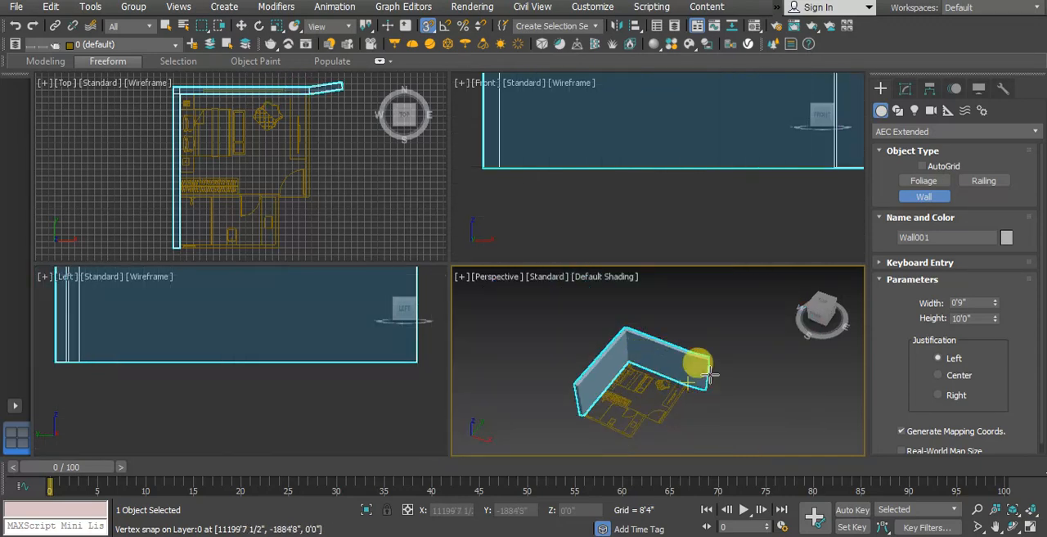
{"action": "right_click", "coordinate": [767, 379]}
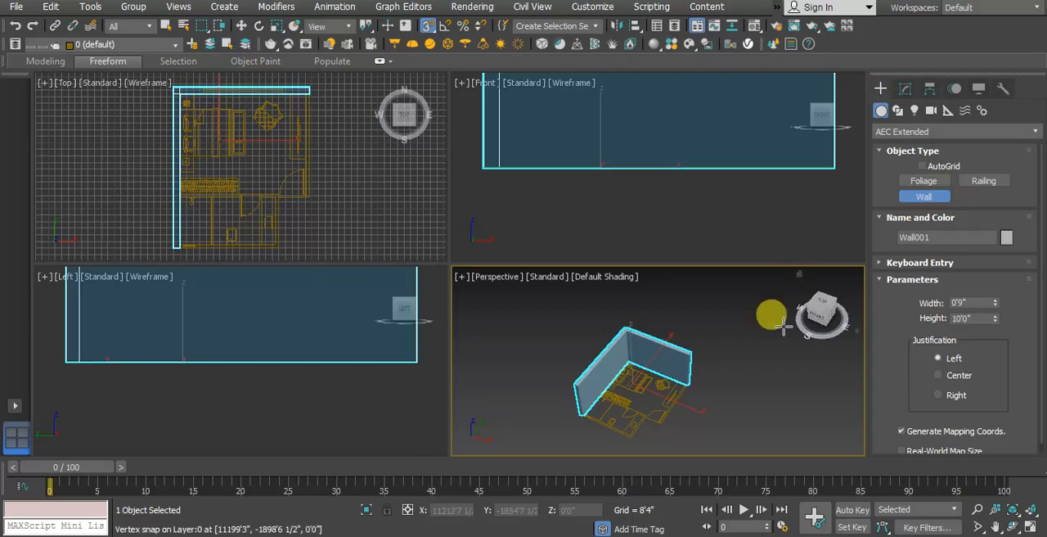
{"action": "left_click", "coordinate": [166, 26]}
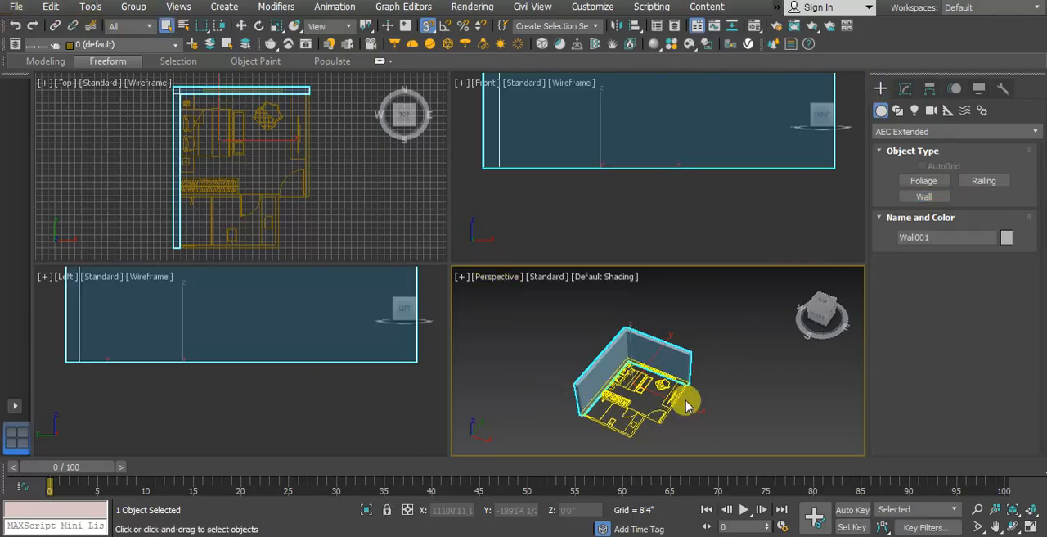
{"action": "left_click", "coordinate": [694, 381]}
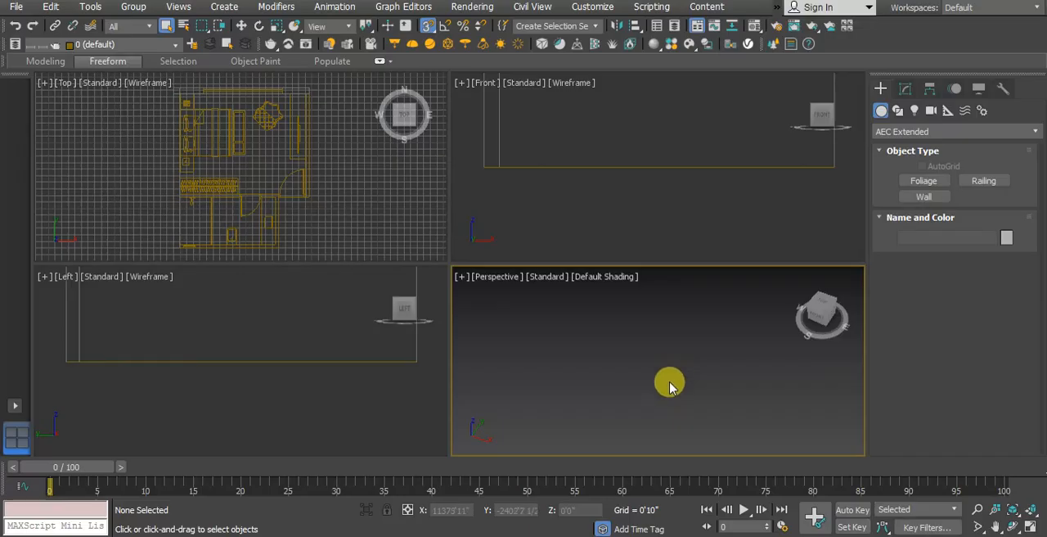
Step: Maximize the Perspective viewport and start another wall with its width set to 0'4 1/2"
{"action": "key", "text": "z"}
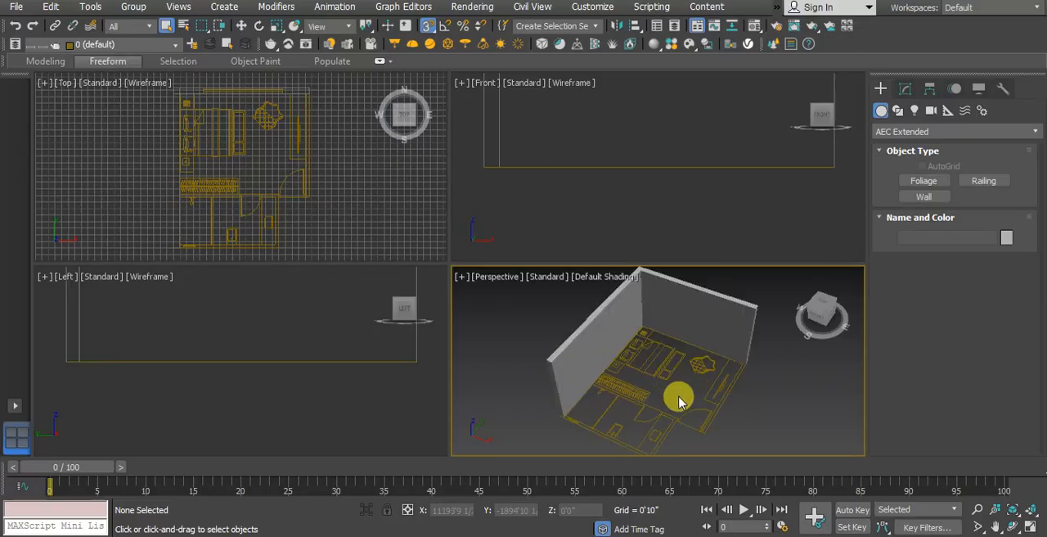
{"action": "key", "text": "alt+w"}
{"action": "middle_click_drag", "start_coordinate": [678, 398], "coordinate": [573, 272], "text": "alt"}
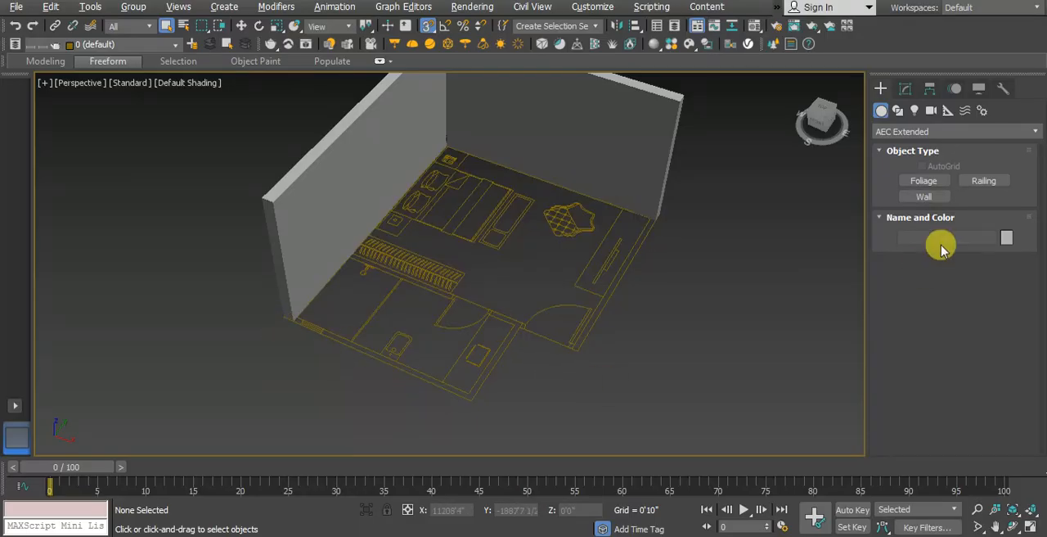
{"action": "left_click", "coordinate": [923, 196]}
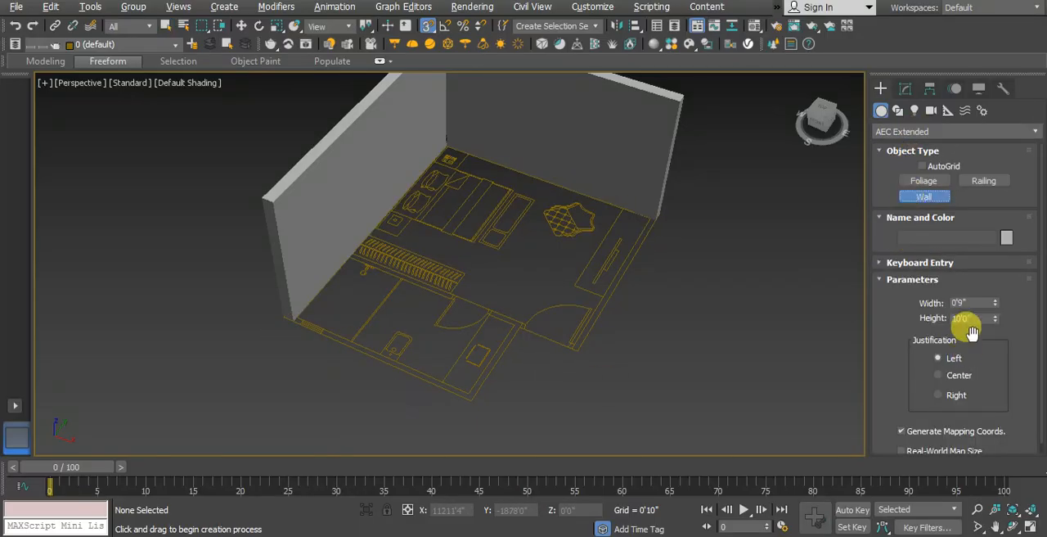
{"action": "left_click_drag", "start_coordinate": [974, 302], "coordinate": [896, 312]}
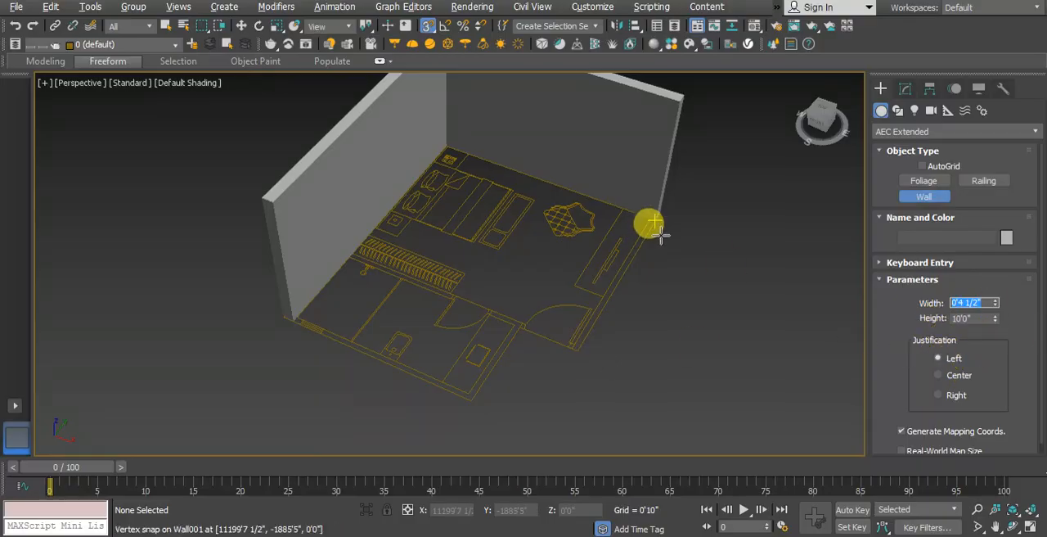
Step: Draw the 4 1/2-inch wall from the first wall's northeast end around the plan's east and south outline, closing at its southwest end
{"action": "scroll", "coordinate": [655, 219], "scroll_direction": "up", "scroll_amount": 4}
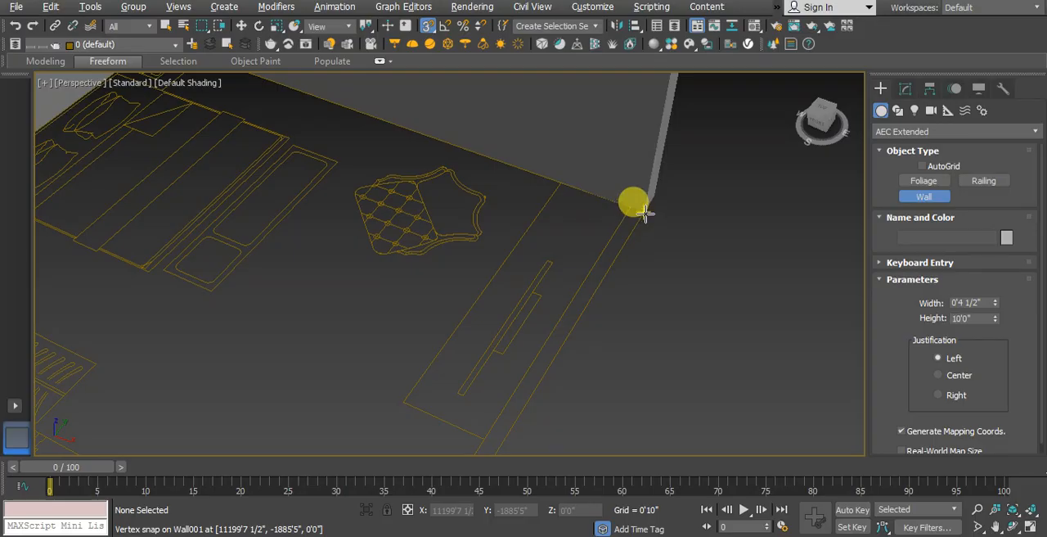
{"action": "left_click", "coordinate": [645, 214]}
{"action": "scroll", "coordinate": [597, 198], "scroll_direction": "down", "scroll_amount": 3}
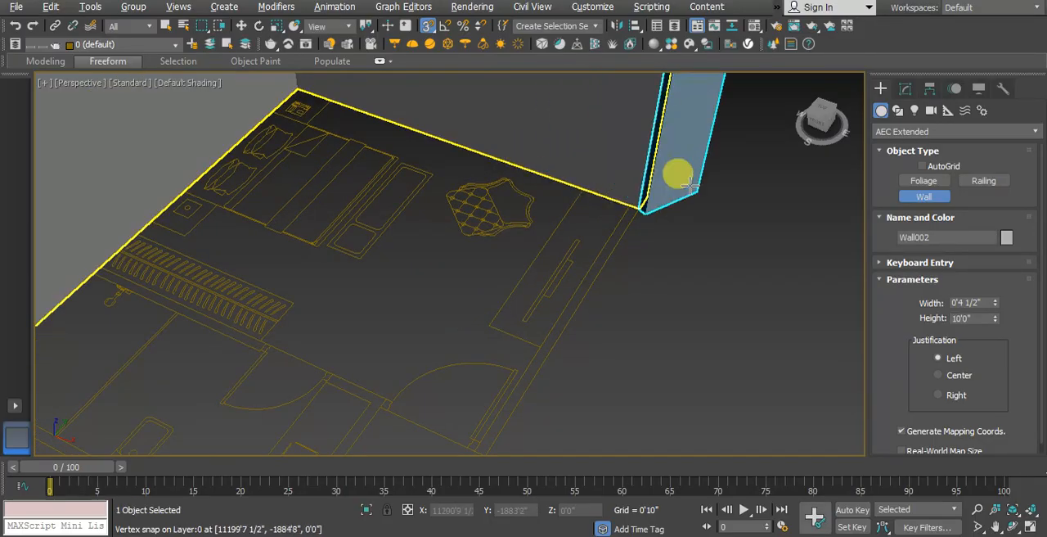
{"action": "scroll", "coordinate": [654, 220], "scroll_direction": "down", "scroll_amount": 5}
{"action": "scroll", "coordinate": [641, 234], "scroll_direction": "up", "scroll_amount": 8}
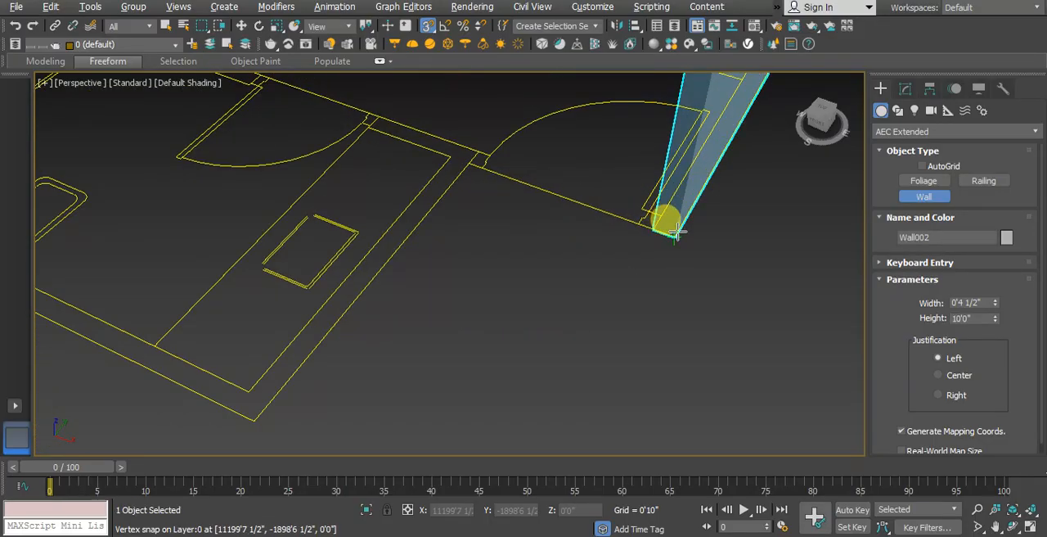
{"action": "scroll", "coordinate": [483, 139], "scroll_direction": "up", "scroll_amount": 5}
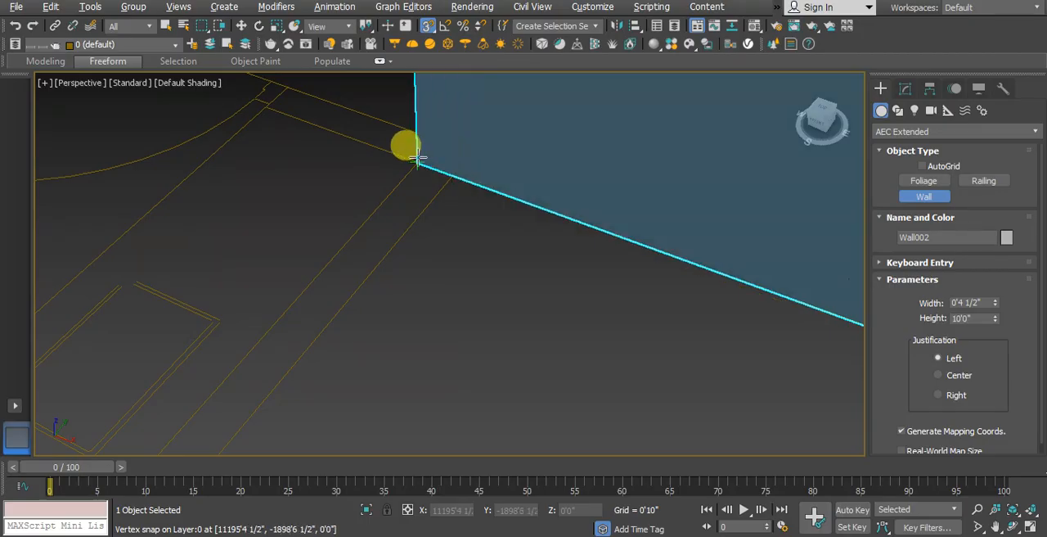
{"action": "scroll", "coordinate": [442, 160], "scroll_direction": "down", "scroll_amount": 5}
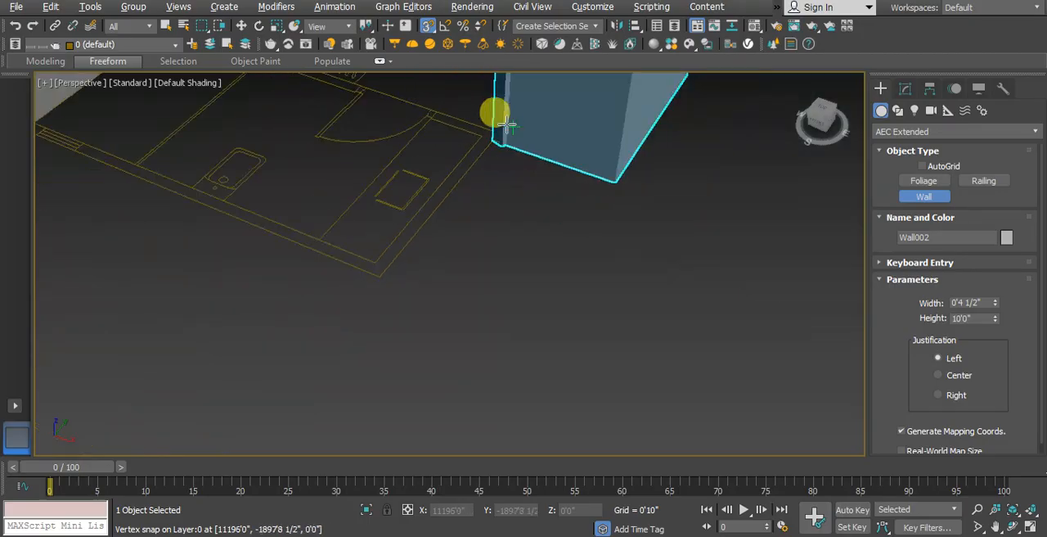
{"action": "scroll", "coordinate": [398, 252], "scroll_direction": "up", "scroll_amount": 6}
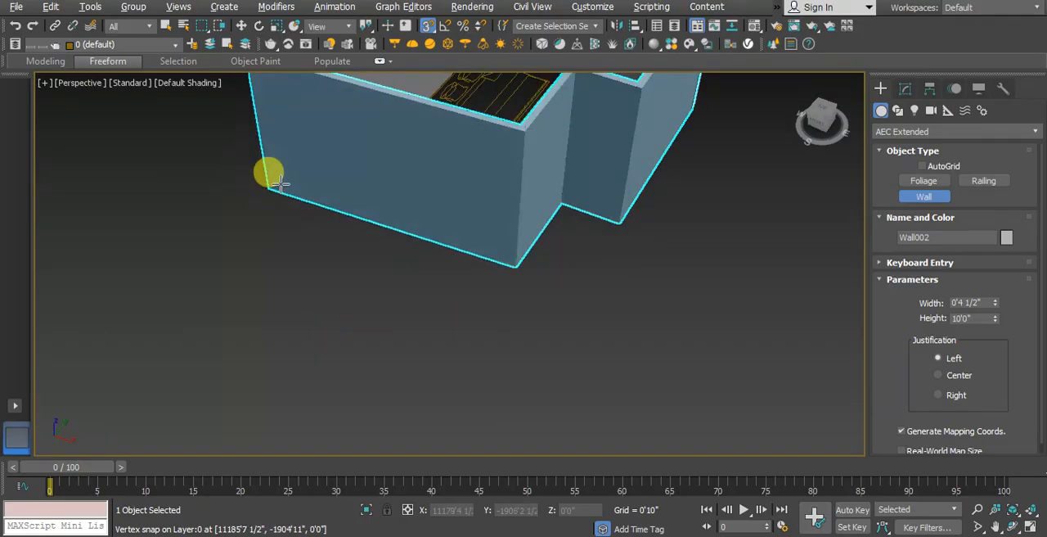
{"action": "scroll", "coordinate": [281, 185], "scroll_direction": "up", "scroll_amount": 5}
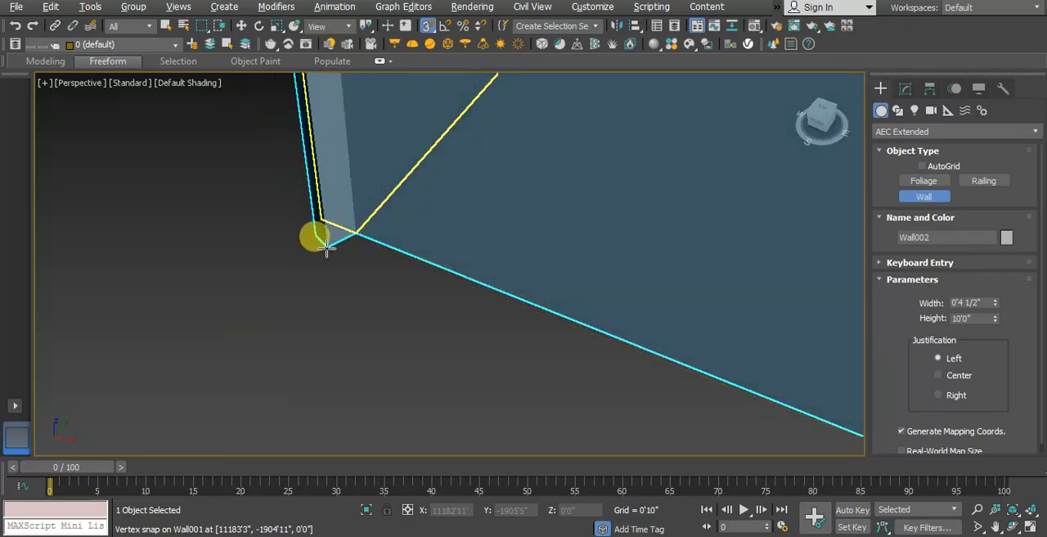
{"action": "scroll", "coordinate": [325, 249], "scroll_direction": "down", "scroll_amount": 5}
{"action": "right_click", "coordinate": [342, 249]}
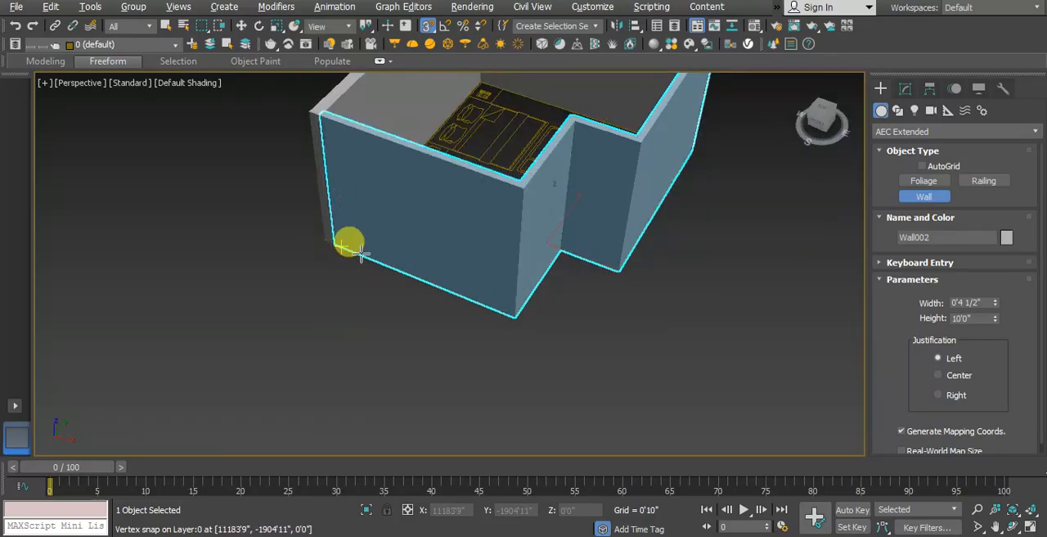
{"action": "left_click", "coordinate": [168, 23]}
{"action": "left_click", "coordinate": [306, 310]}
{"action": "scroll", "coordinate": [408, 295], "scroll_direction": "down", "scroll_amount": 3}
{"action": "middle_click_drag", "start_coordinate": [412, 296], "coordinate": [399, 338]}
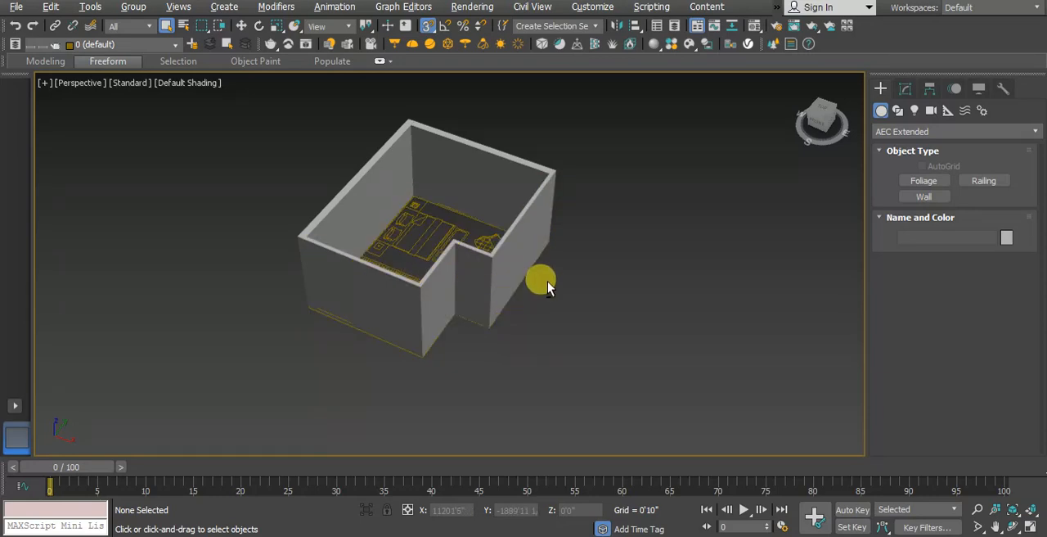
{"action": "middle_click_drag", "start_coordinate": [547, 286], "coordinate": [426, 303], "text": "alt"}
{"action": "key", "text": "z"}
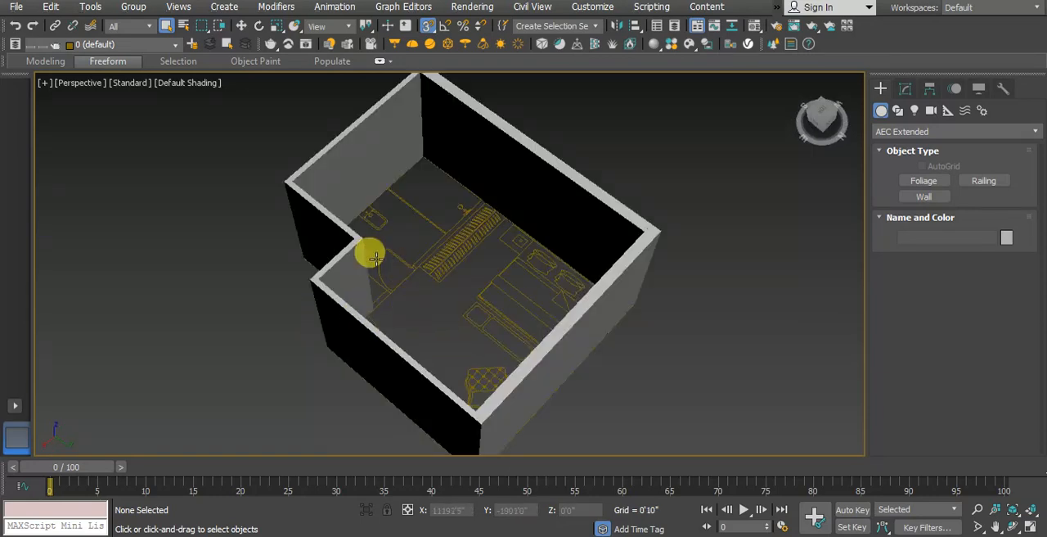
{"action": "scroll", "coordinate": [417, 248], "scroll_direction": "up", "scroll_amount": 3}
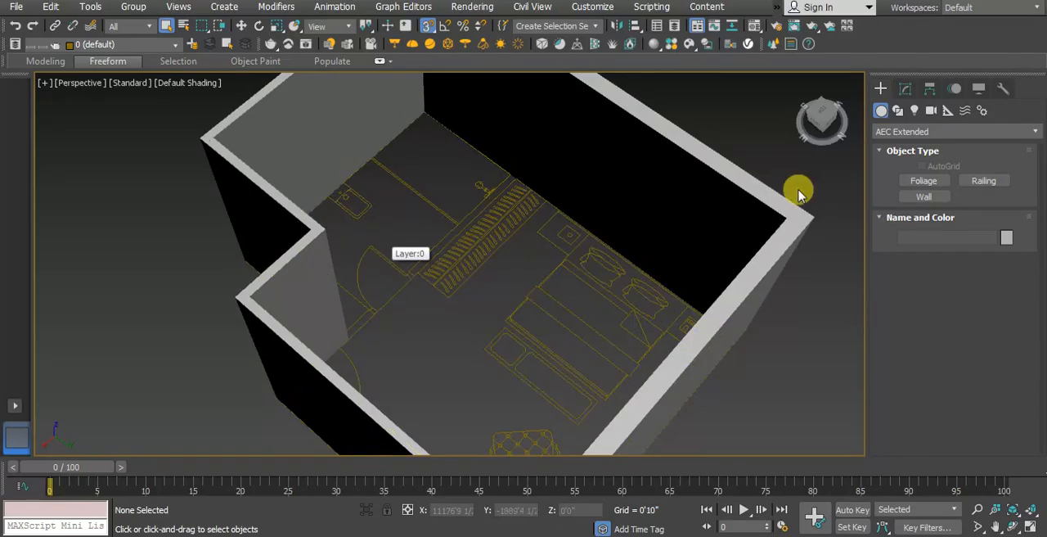
Step: Draw a 4 1/2-inch partition wall between the bedroom and toilet, snapping from the wardrobe's wall-side corner to the outer walls' inner corner
{"action": "left_click", "coordinate": [924, 199]}
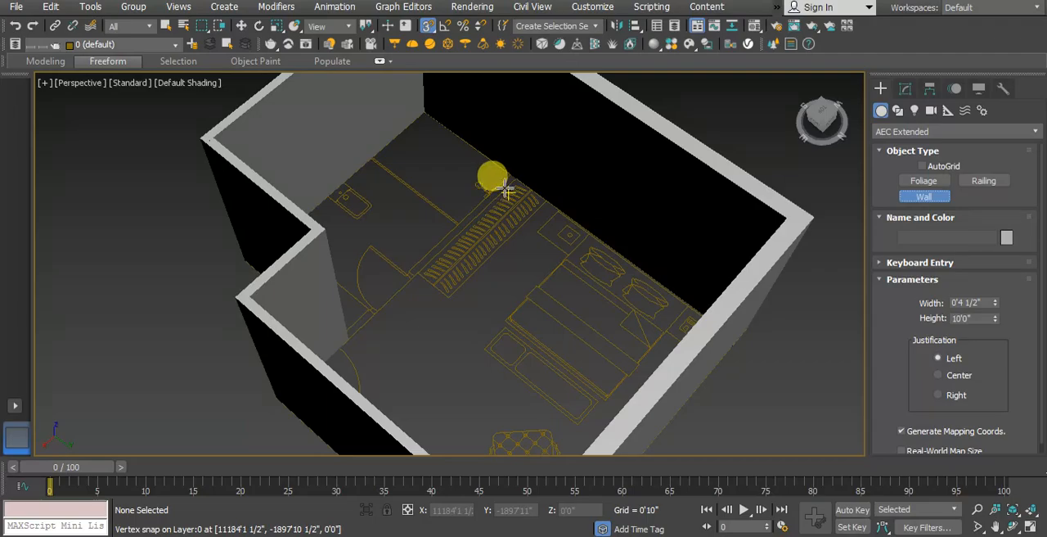
{"action": "scroll", "coordinate": [512, 184], "scroll_direction": "up", "scroll_amount": 4}
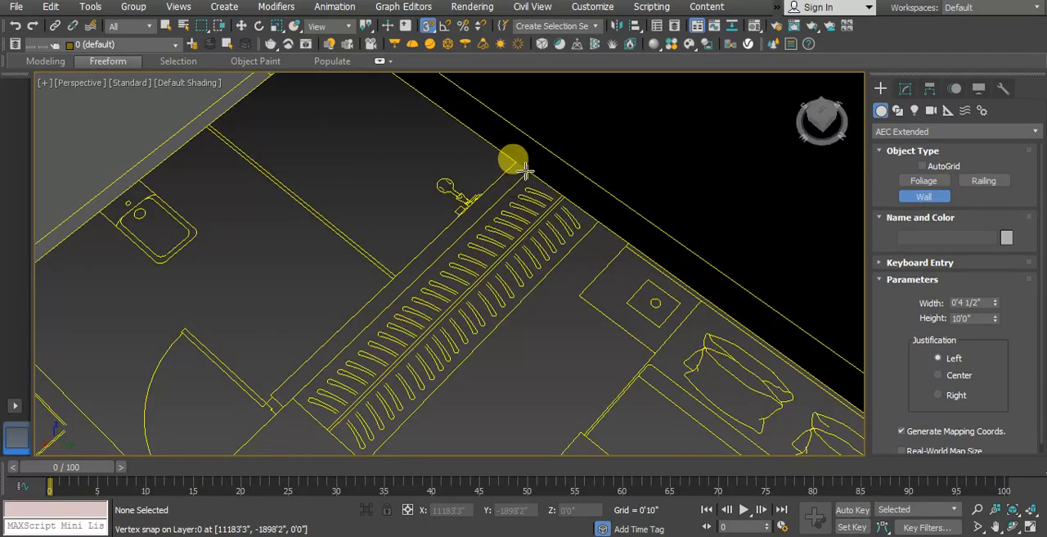
{"action": "left_click", "coordinate": [526, 170]}
{"action": "scroll", "coordinate": [460, 187], "scroll_direction": "down", "scroll_amount": 4}
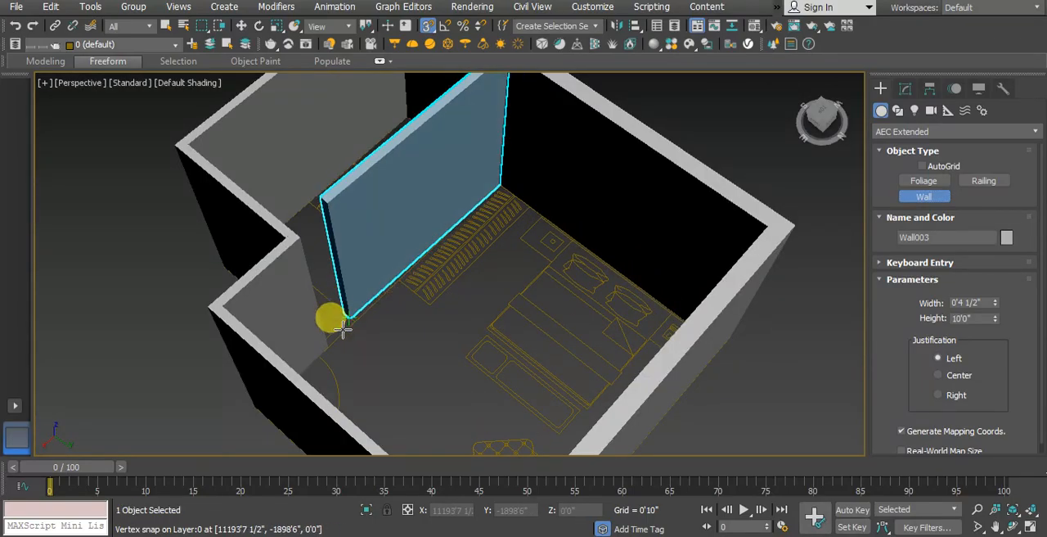
{"action": "left_click", "coordinate": [328, 346]}
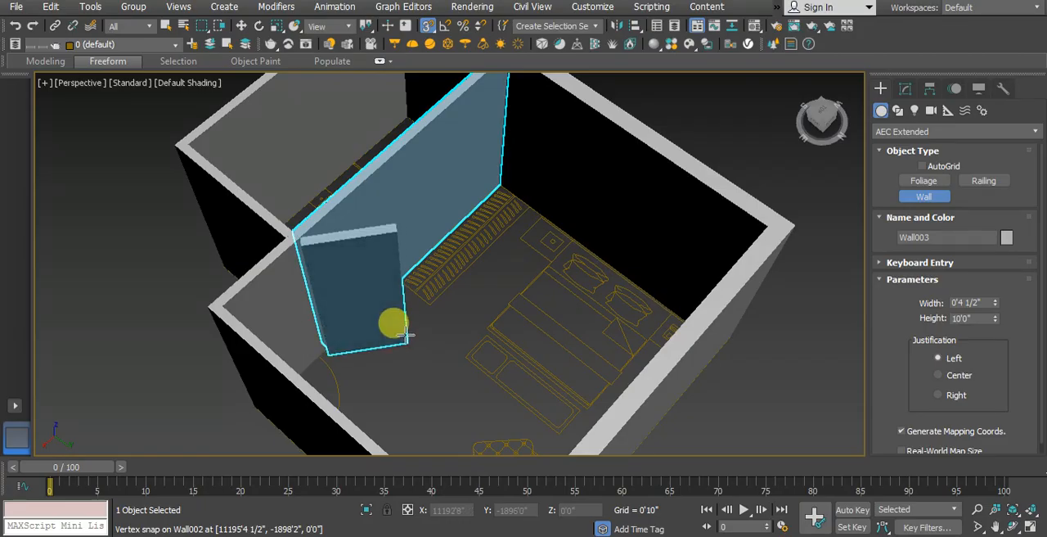
{"action": "right_click", "coordinate": [406, 334]}
{"action": "scroll", "coordinate": [398, 264], "scroll_direction": "down", "scroll_amount": 5}
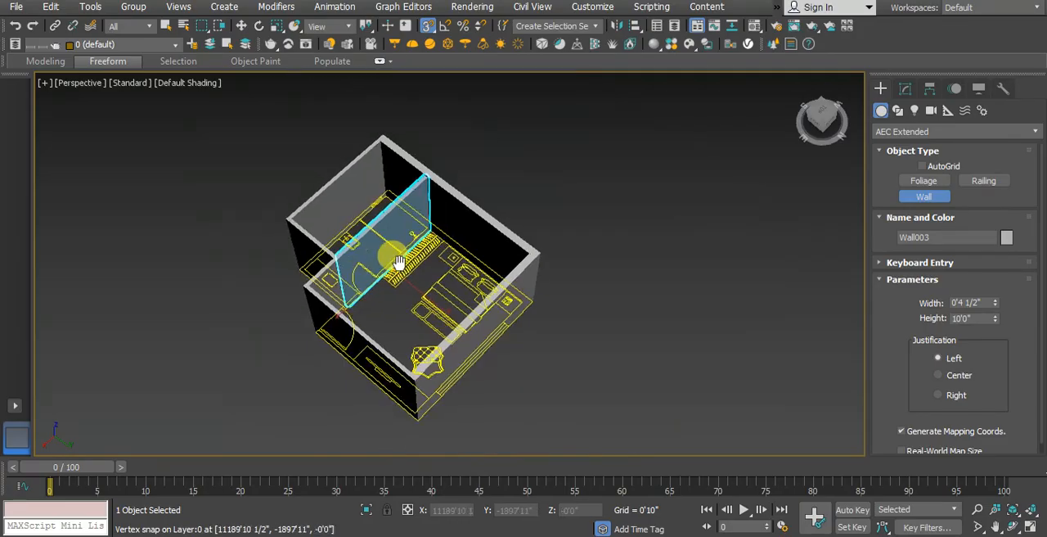
Step: Attach the 9-inch and 4 1/2-inch outer walls to the partition wall as one object and deselect it
{"action": "left_click", "coordinate": [905, 87]}
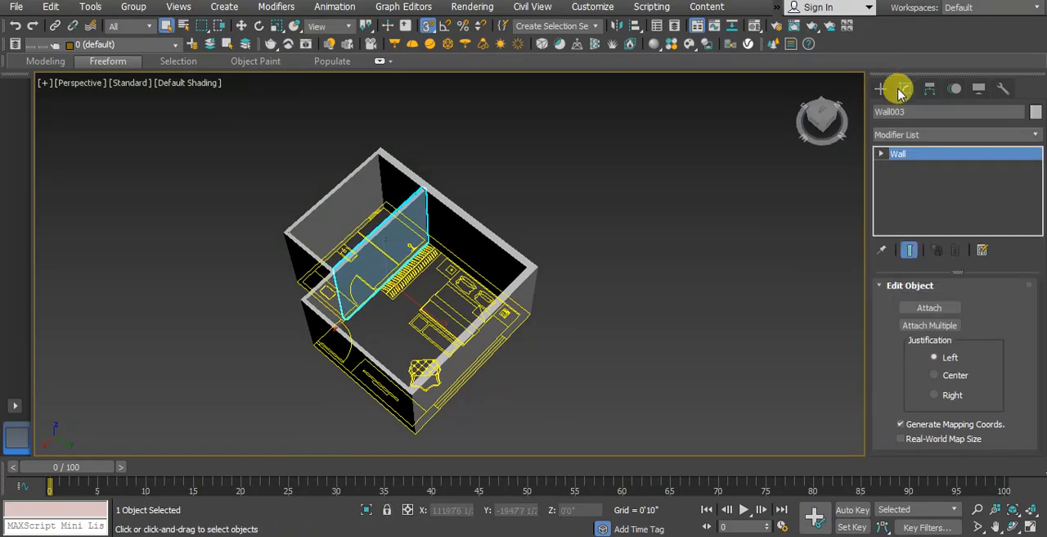
{"action": "left_click", "coordinate": [928, 309]}
{"action": "left_click", "coordinate": [465, 237]}
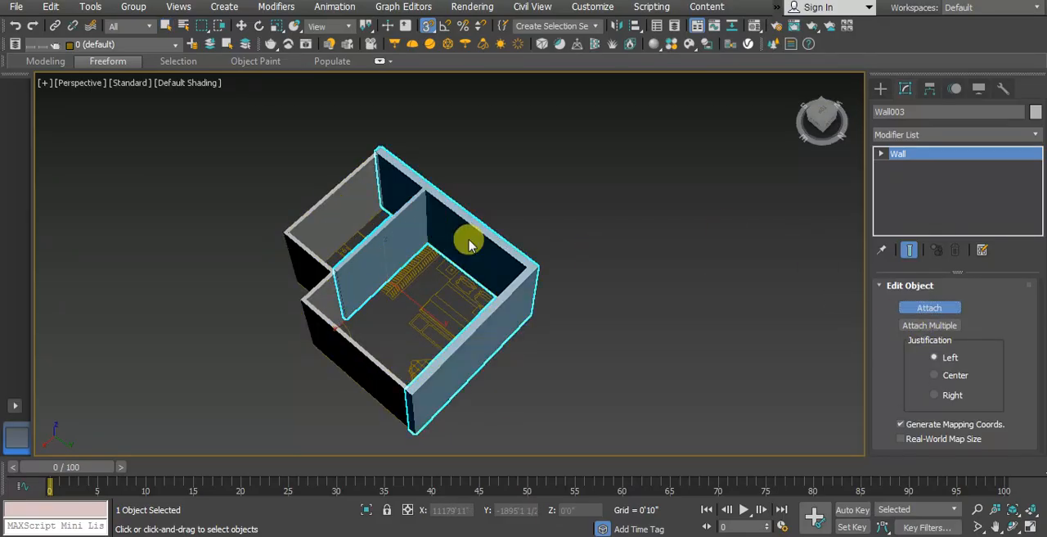
{"action": "left_click", "coordinate": [324, 341]}
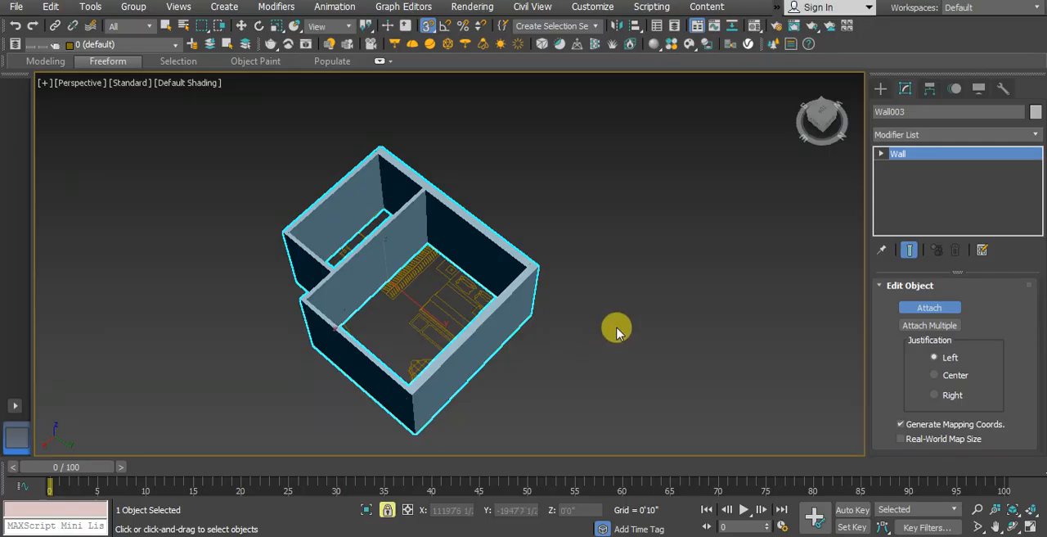
{"action": "key", "text": "w"}
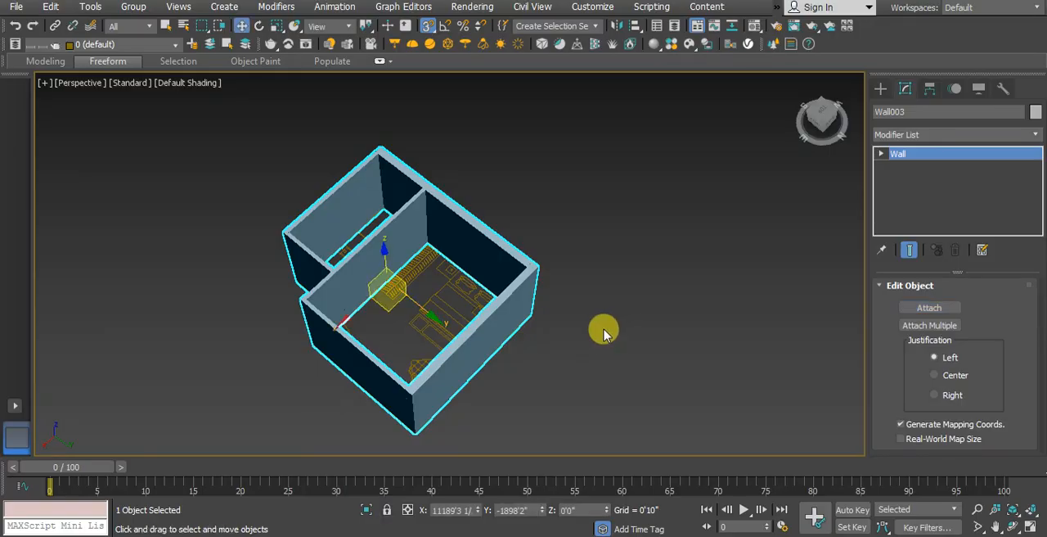
{"action": "left_click", "coordinate": [603, 330]}
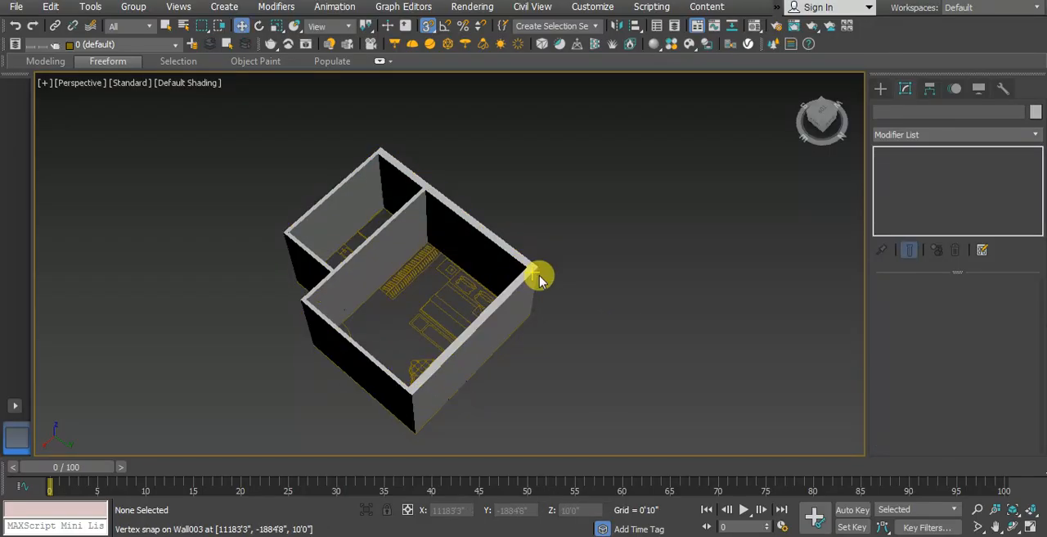
{"action": "left_click", "coordinate": [165, 25]}
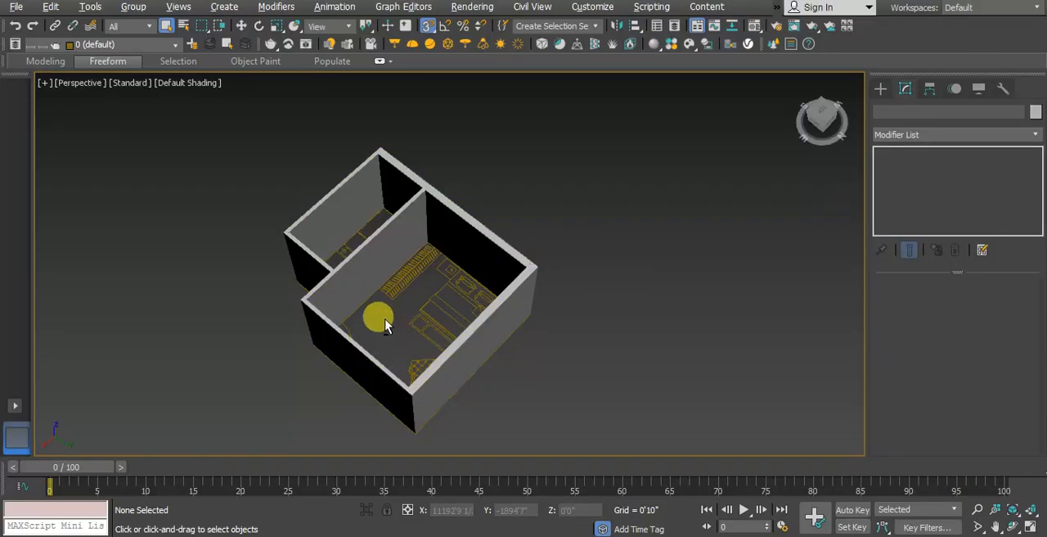
Step: Inspect the joined walls in perspective and the bedroom entrance door's location in the Top view
{"action": "middle_click_drag", "start_coordinate": [382, 323], "coordinate": [363, 311], "text": "alt"}
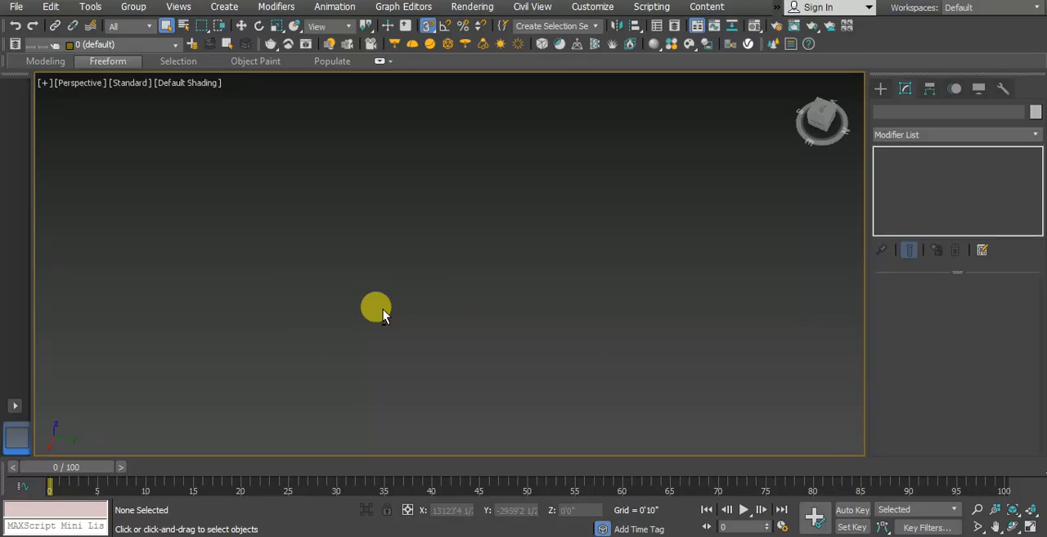
{"action": "key", "text": "z"}
{"action": "mouse_move", "coordinate": [399, 311]}
{"action": "middle_mouse_down"}
{"action": "mouse_move", "coordinate": [440, 310]}
{"action": "mouse_move", "coordinate": [416, 303]}
{"action": "middle_mouse_up"}
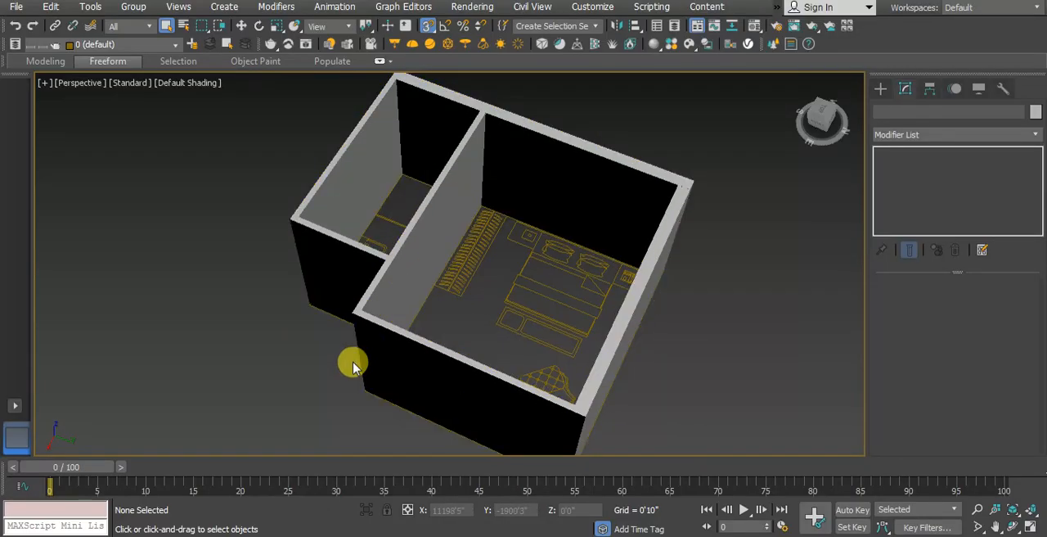
{"action": "key", "text": "t"}
{"action": "scroll", "coordinate": [379, 341], "scroll_direction": "up", "scroll_amount": 6}
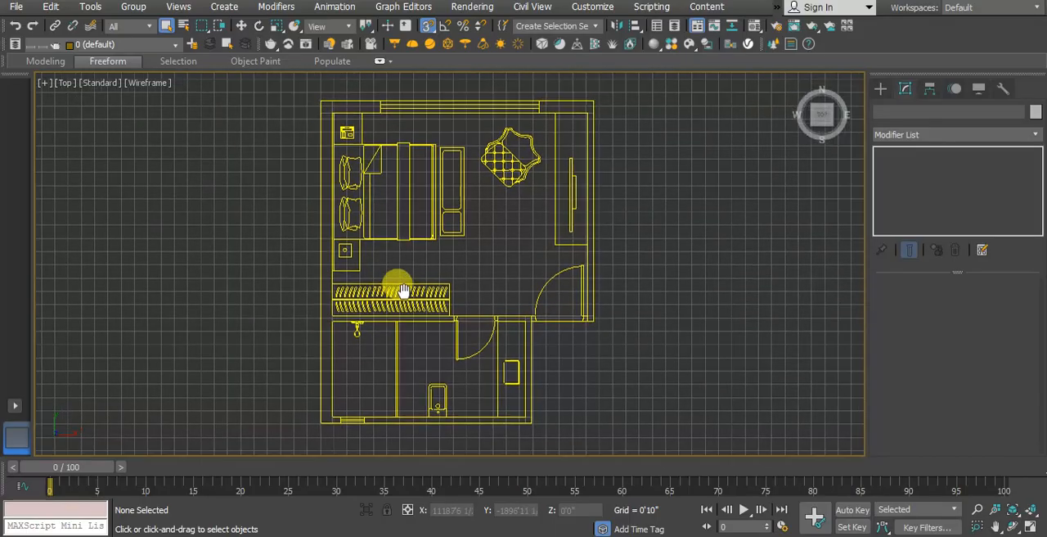
{"action": "middle_click_drag", "start_coordinate": [352, 368], "coordinate": [332, 373]}
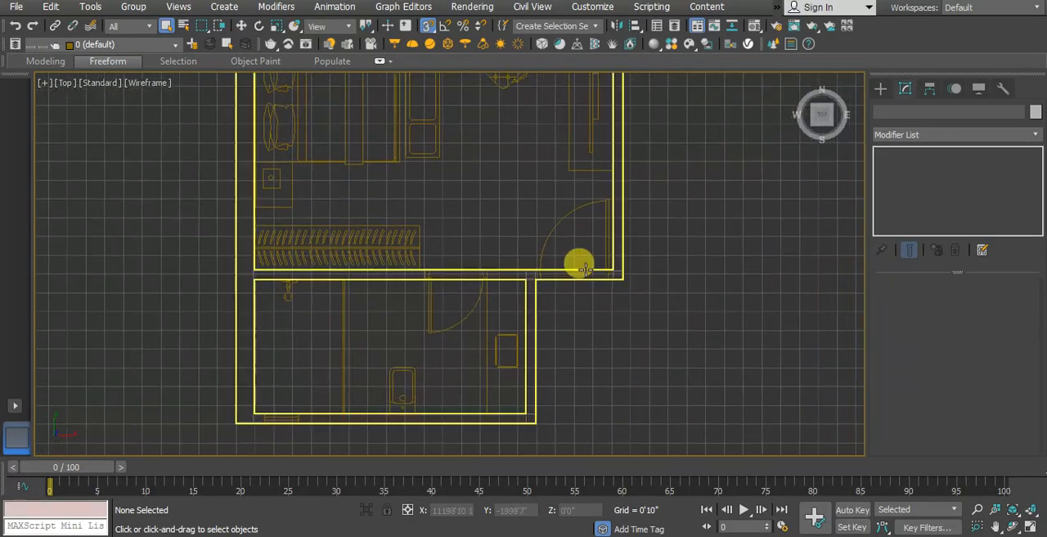
{"action": "middle_click_drag", "start_coordinate": [594, 266], "coordinate": [525, 298]}
{"action": "scroll", "coordinate": [525, 301], "scroll_direction": "up", "scroll_amount": 2}
{"action": "middle_click_drag", "start_coordinate": [514, 261], "coordinate": [477, 287]}
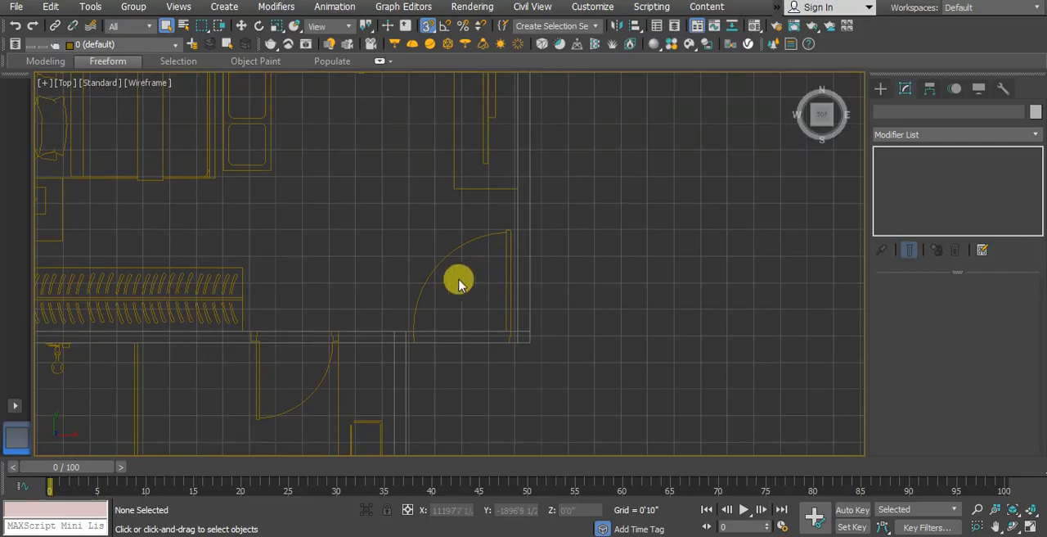
Step: Create a Pivot door across the bedroom entrance, snapped between the wall corners, 3'6" wide, 0'4 1/2" deep and about 2'6 1/2" high
{"action": "left_click", "coordinate": [879, 88]}
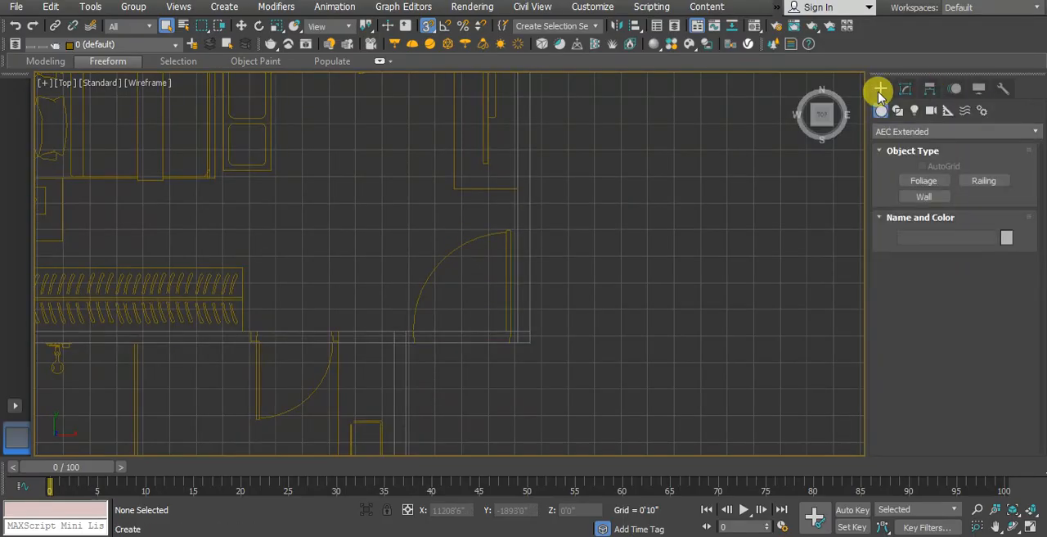
{"action": "left_click", "coordinate": [949, 135]}
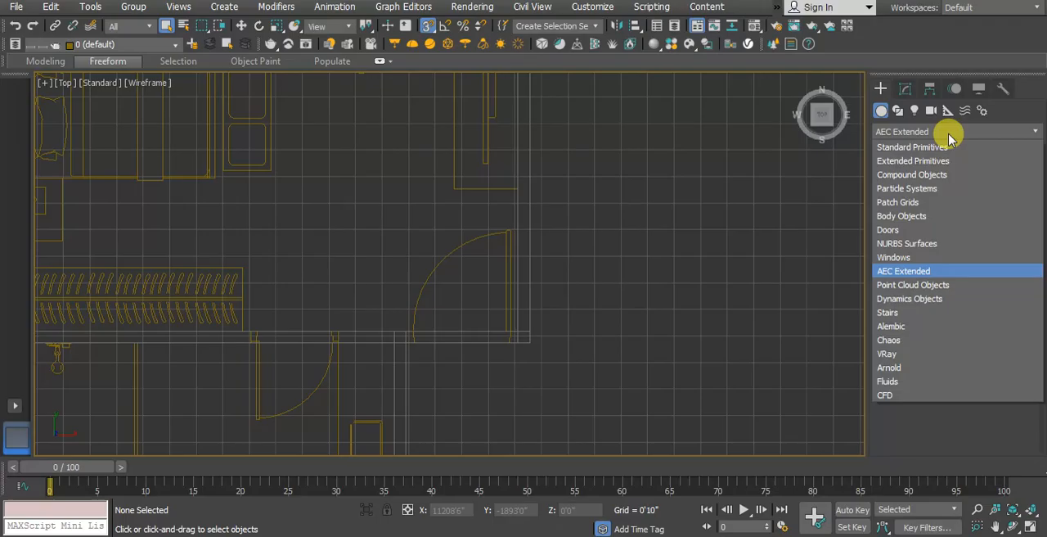
{"action": "left_click", "coordinate": [908, 232]}
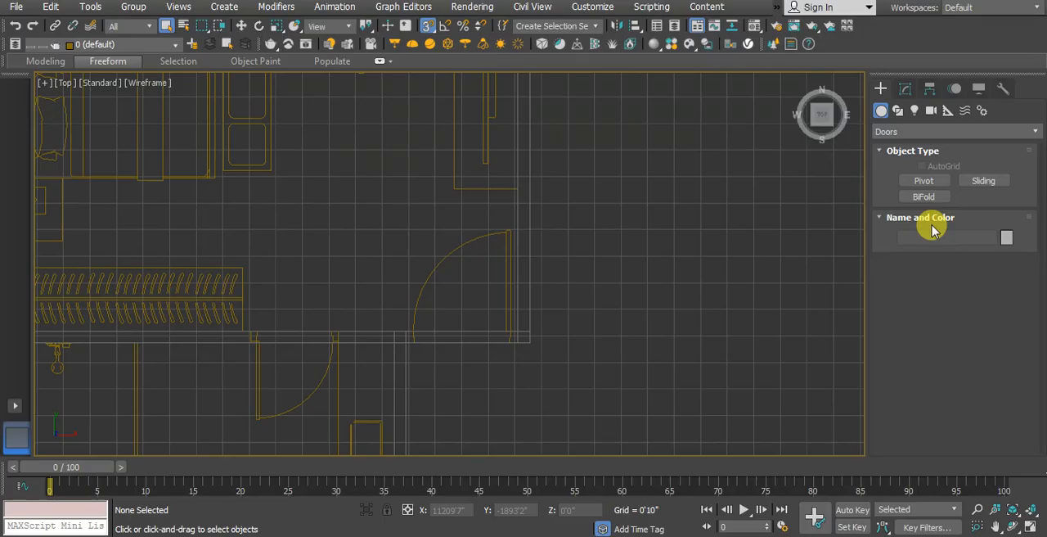
{"action": "left_click", "coordinate": [933, 182]}
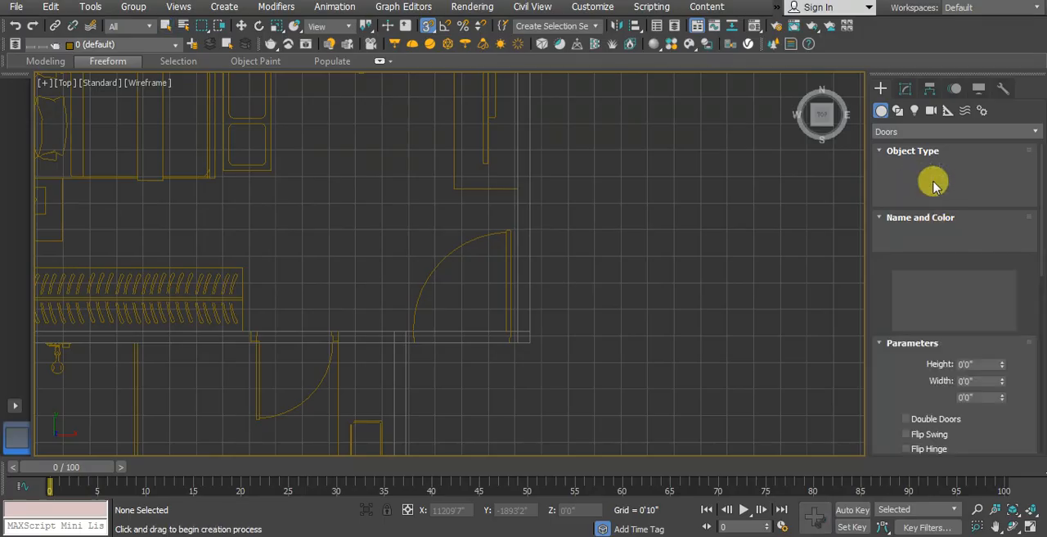
{"action": "scroll", "coordinate": [413, 342], "scroll_direction": "up", "scroll_amount": 2}
{"action": "scroll", "coordinate": [413, 342], "scroll_direction": "up", "scroll_amount": 2}
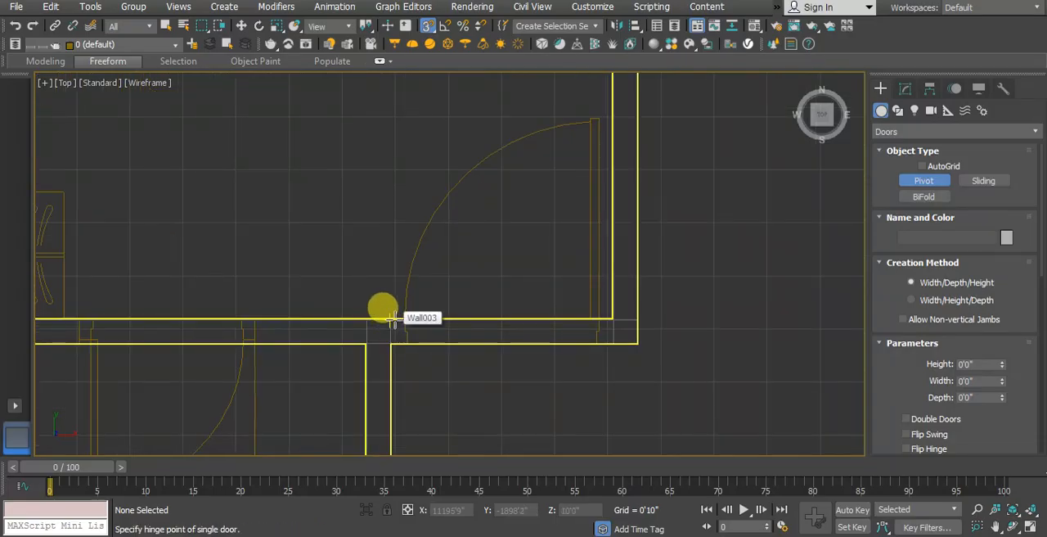
{"action": "left_click_drag", "start_coordinate": [391, 320], "coordinate": [612, 321]}
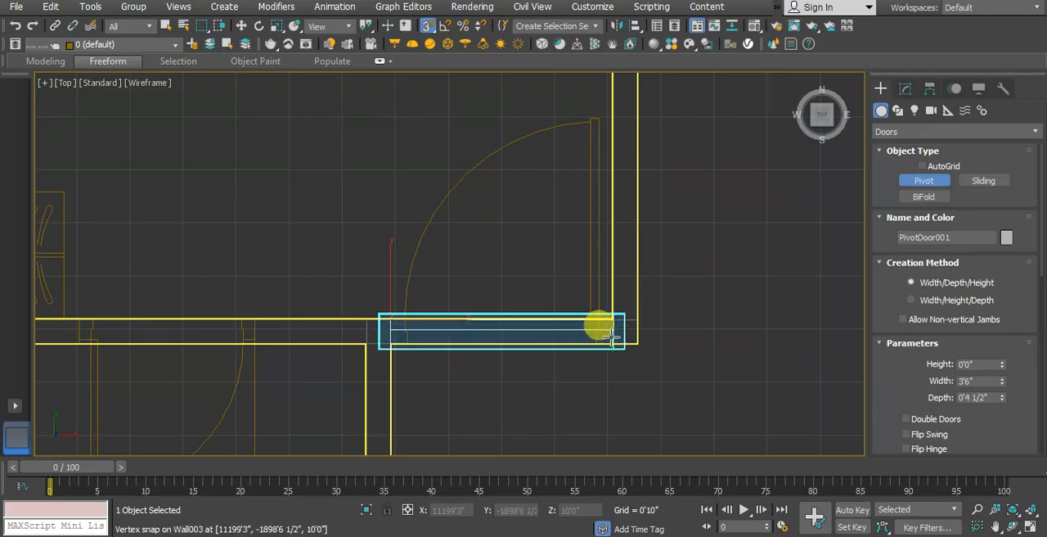
{"action": "left_click", "coordinate": [612, 336]}
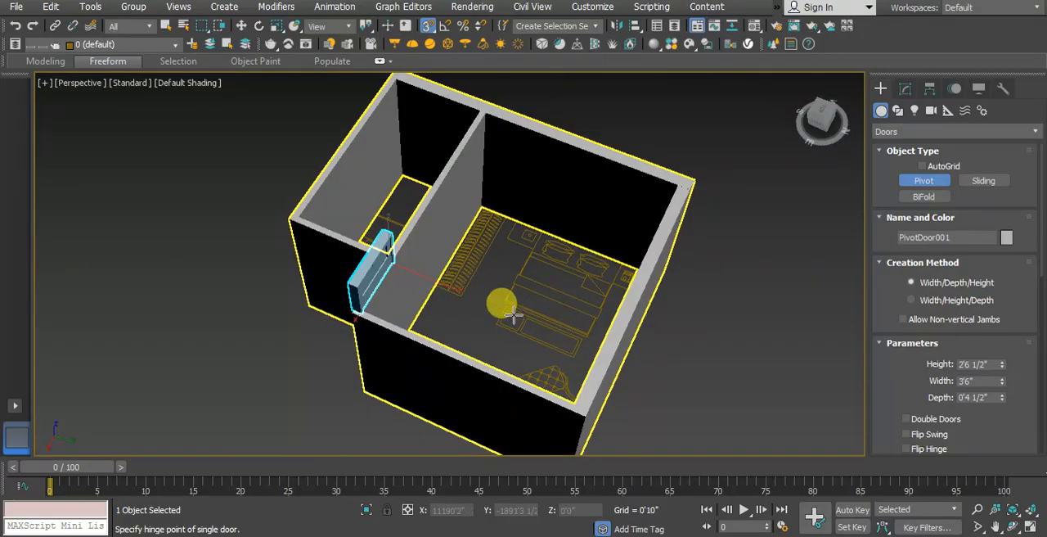
Step: Set the pivot door's height to 84 inches (7'0") while viewing it in perspective
{"action": "mouse_move", "coordinate": [510, 312]}
{"action": "middle_mouse_down", "text": "alt"}
{"action": "mouse_move", "coordinate": [576, 343]}
{"action": "mouse_move", "coordinate": [455, 273]}
{"action": "middle_mouse_up", "text": "alt"}
{"action": "middle_click_drag", "start_coordinate": [423, 328], "coordinate": [590, 270], "text": "alt"}
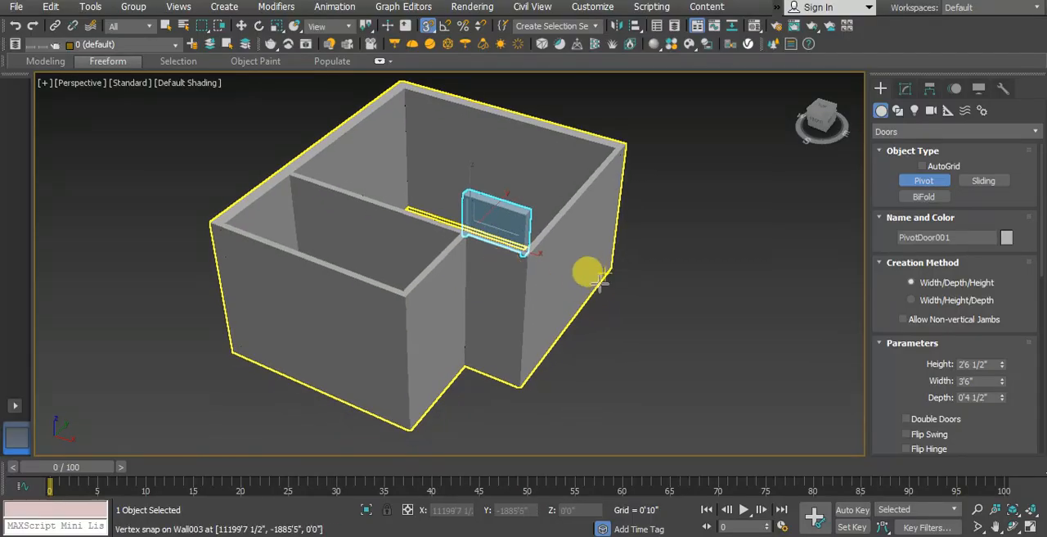
{"action": "left_click", "coordinate": [978, 364]}
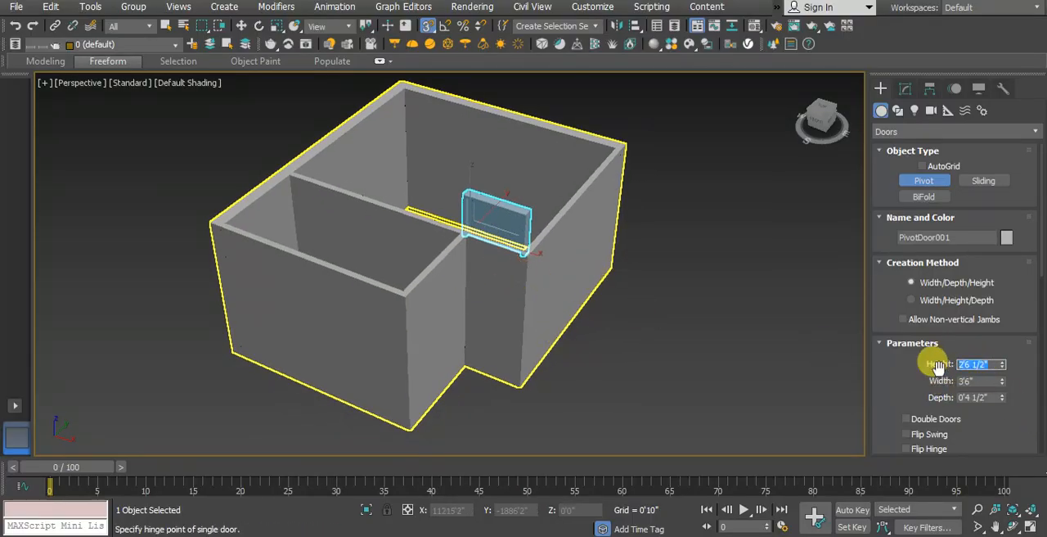
{"action": "type", "text": "84"}
{"action": "key", "text": "Return"}
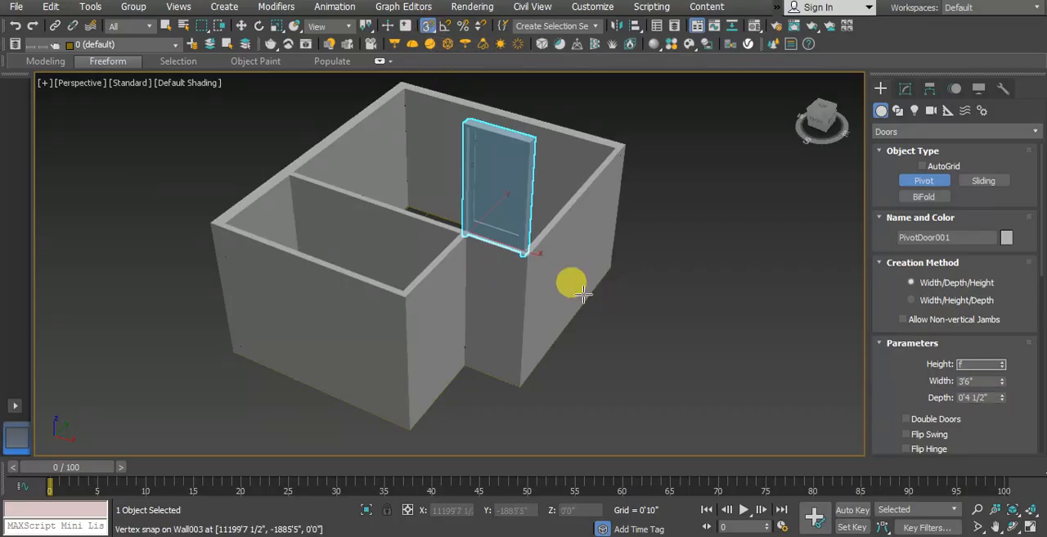
{"action": "middle_click_drag", "start_coordinate": [538, 299], "coordinate": [504, 284]}
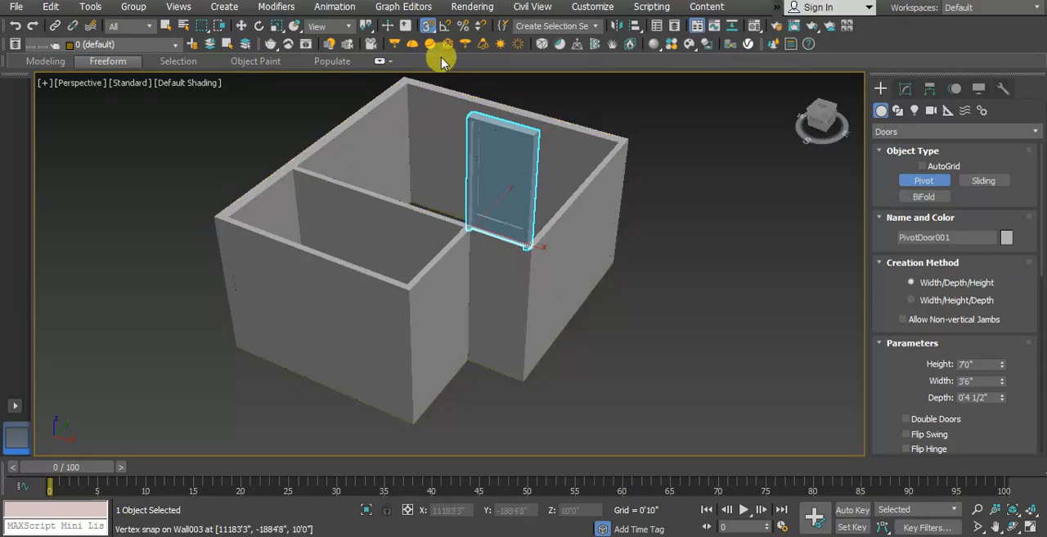
Step: Turn off snapping and move the pivot door down along Z to about 1'0 1/2" above the wall base
{"action": "left_click", "coordinate": [427, 27]}
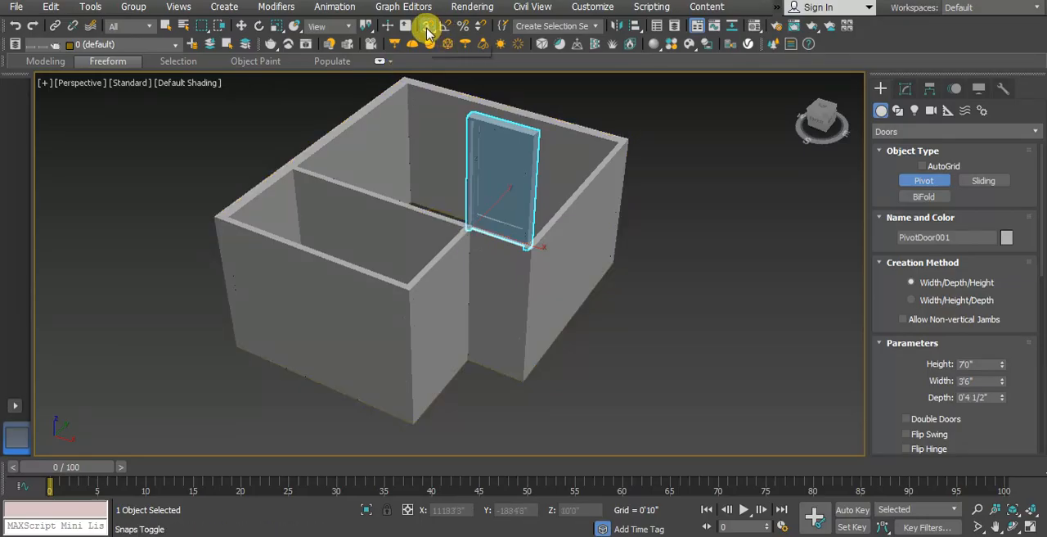
{"action": "left_click", "coordinate": [242, 26]}
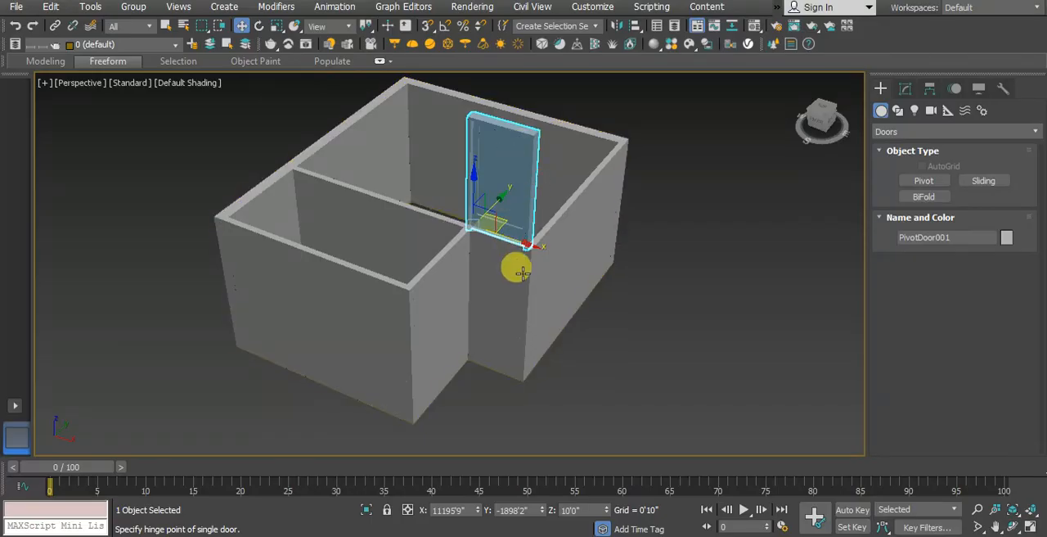
{"action": "scroll", "coordinate": [509, 274], "scroll_direction": "up", "scroll_amount": 4}
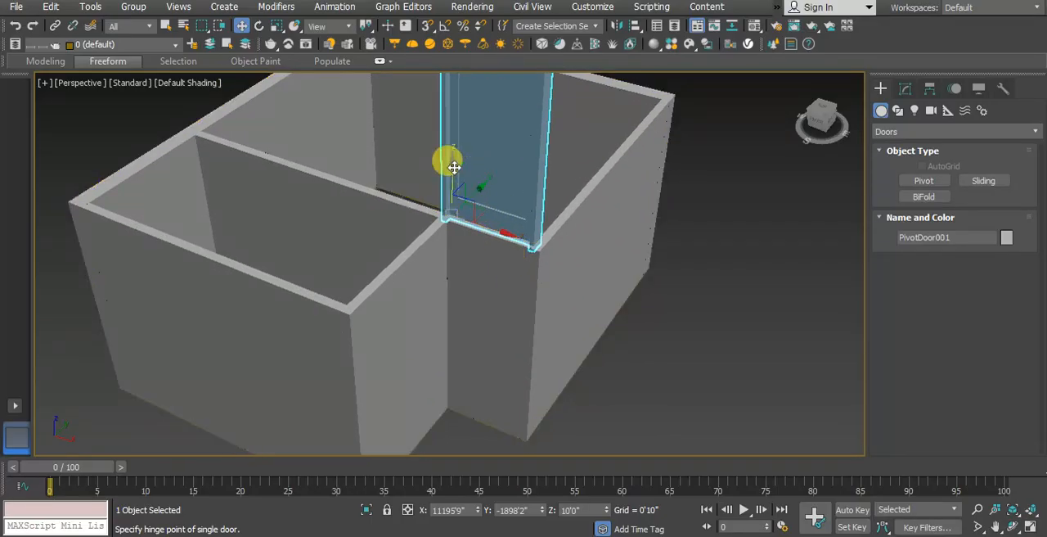
{"action": "left_click_drag", "start_coordinate": [454, 166], "coordinate": [479, 348]}
{"action": "scroll", "coordinate": [479, 348], "scroll_direction": "up", "scroll_amount": 8}
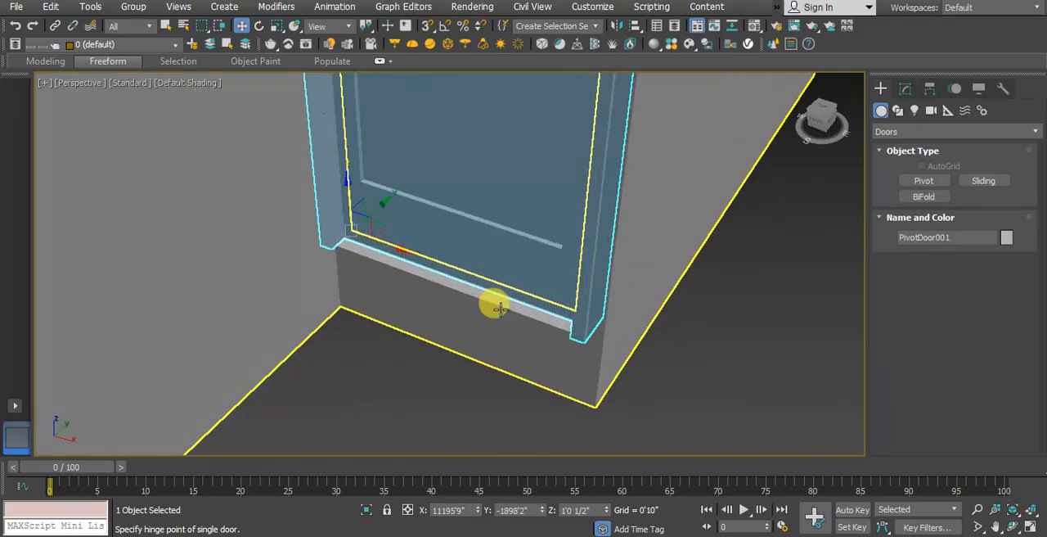
Step: Lower the door in the Front view until its bottom edge meets the wall base at Z 0'0", and deselect it
{"action": "scroll", "coordinate": [555, 311], "scroll_direction": "up", "scroll_amount": 6}
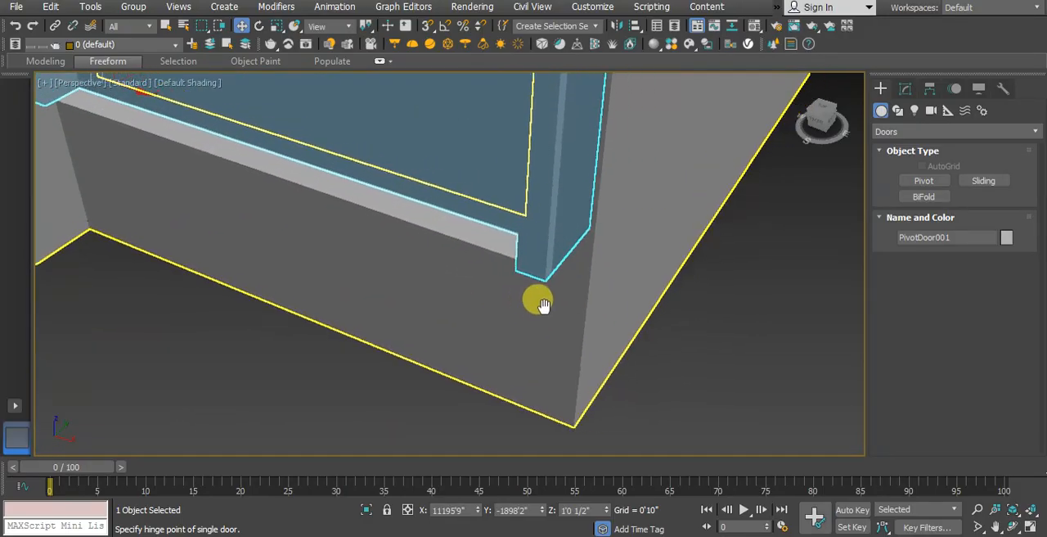
{"action": "scroll", "coordinate": [523, 310], "scroll_direction": "up", "scroll_amount": 10}
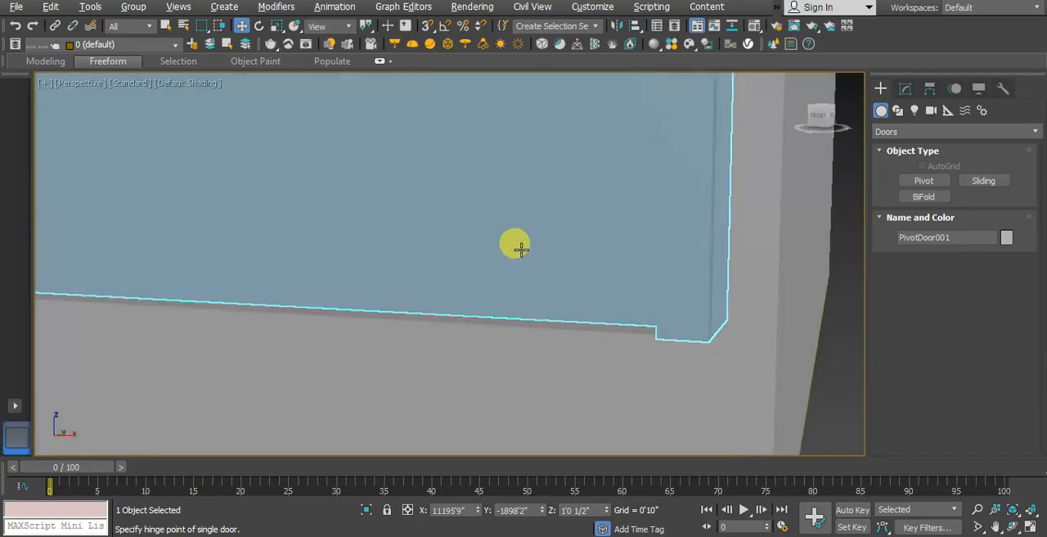
{"action": "scroll", "coordinate": [461, 295], "scroll_direction": "down", "scroll_amount": 10}
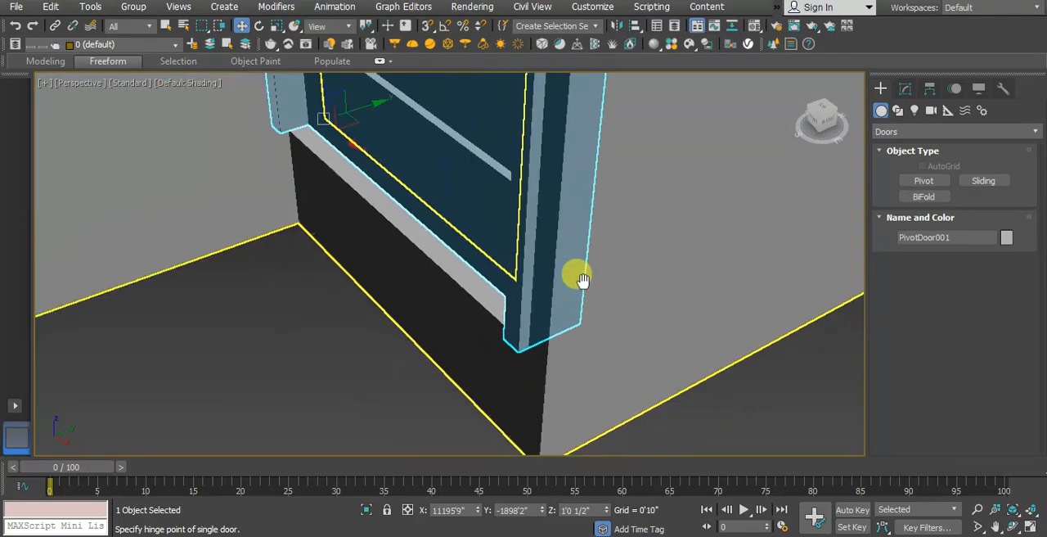
{"action": "scroll", "coordinate": [537, 292], "scroll_direction": "up", "scroll_amount": 4}
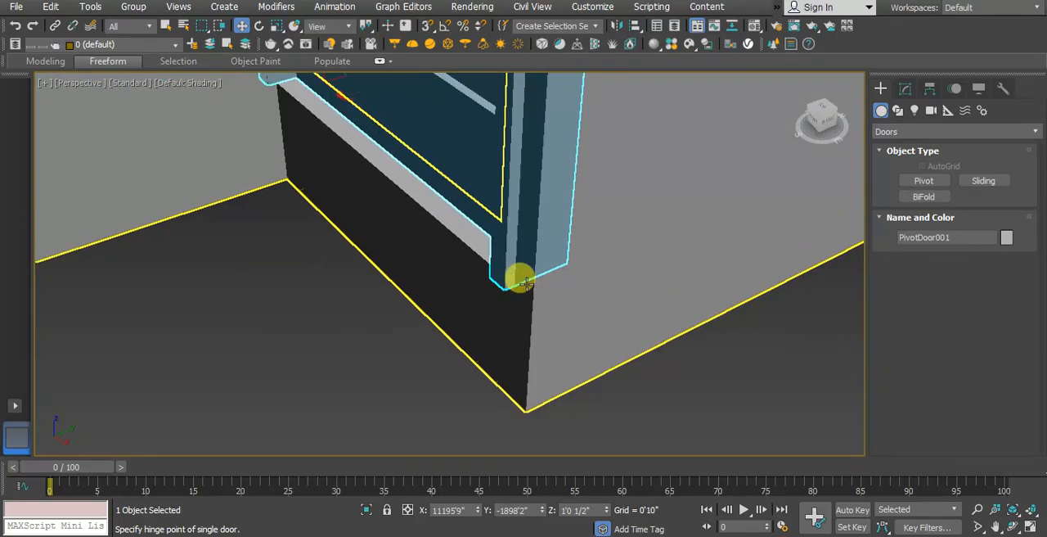
{"action": "scroll", "coordinate": [487, 272], "scroll_direction": "down", "scroll_amount": 2}
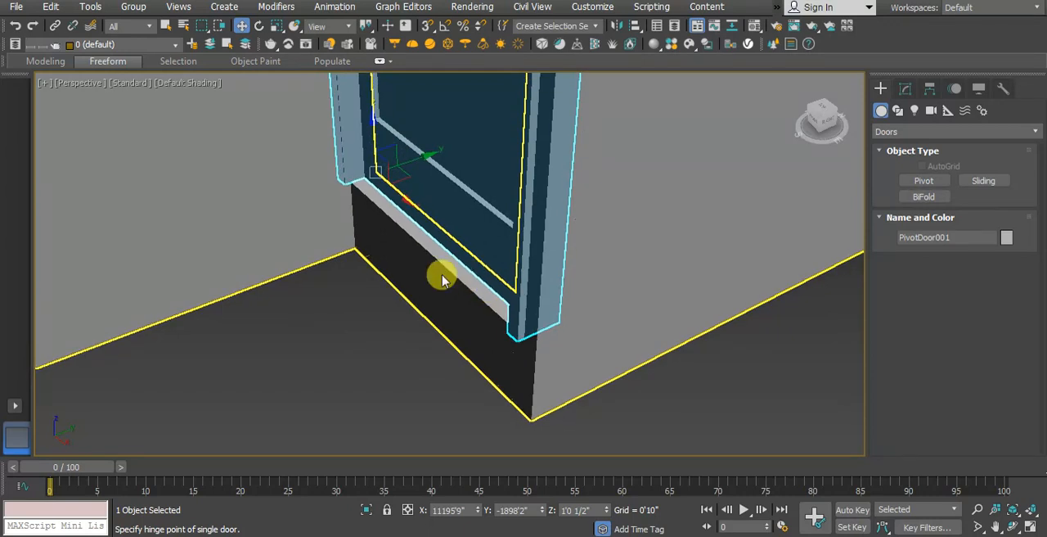
{"action": "key", "text": "f"}
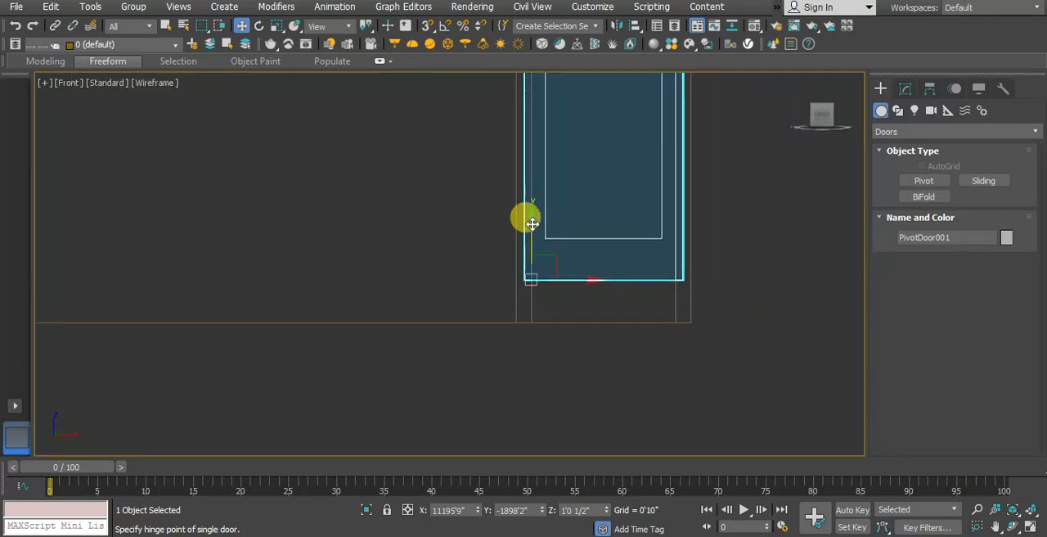
{"action": "left_click_drag", "start_coordinate": [533, 224], "coordinate": [534, 264]}
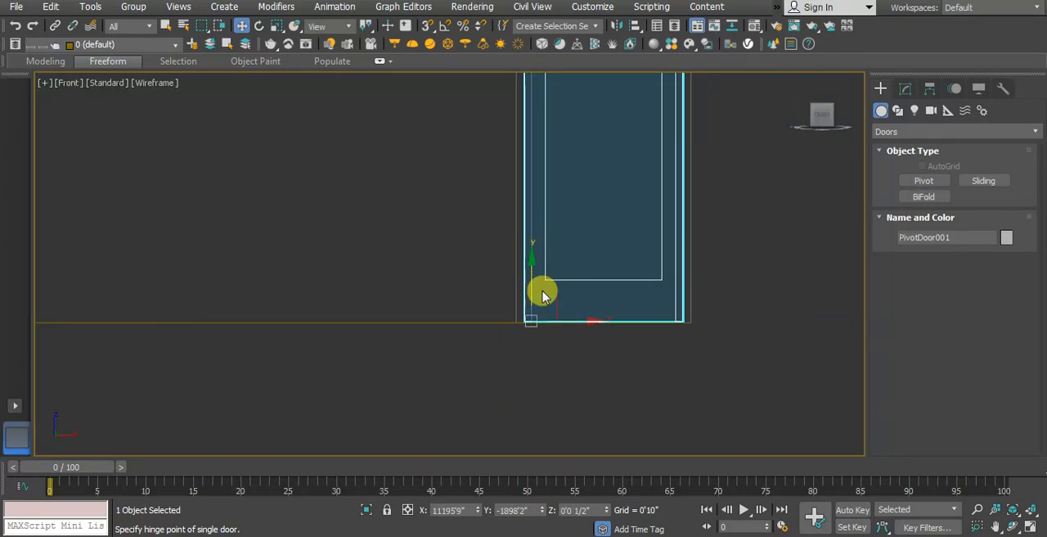
{"action": "scroll", "coordinate": [542, 295], "scroll_direction": "up", "scroll_amount": 3}
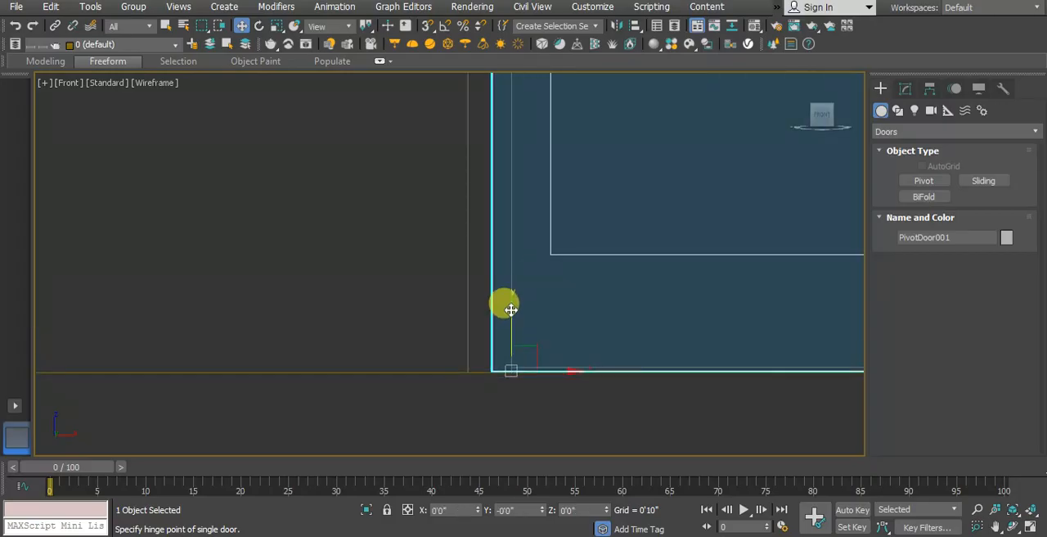
{"action": "scroll", "coordinate": [510, 315], "scroll_direction": "up", "scroll_amount": 3}
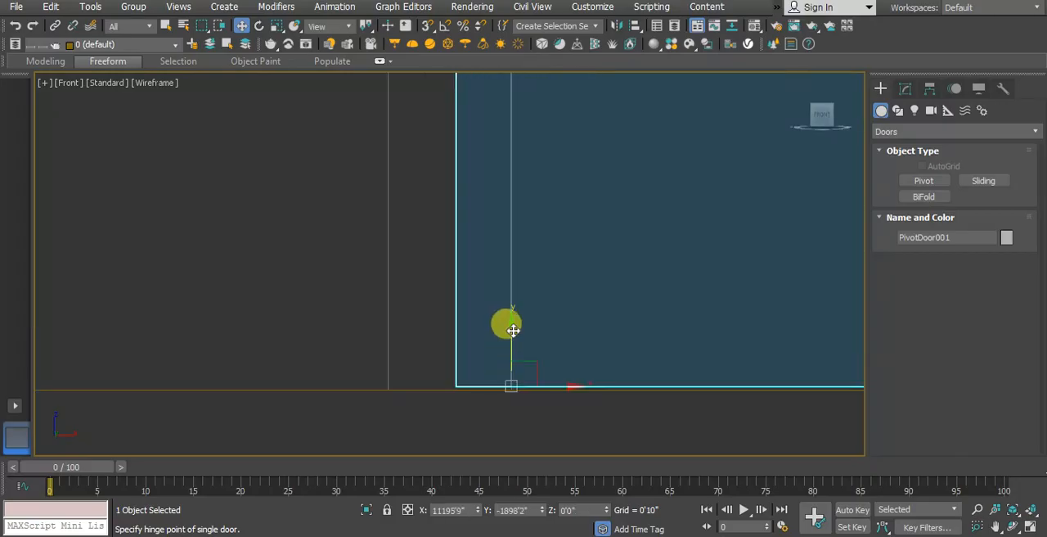
{"action": "left_click_drag", "start_coordinate": [513, 333], "coordinate": [514, 334]}
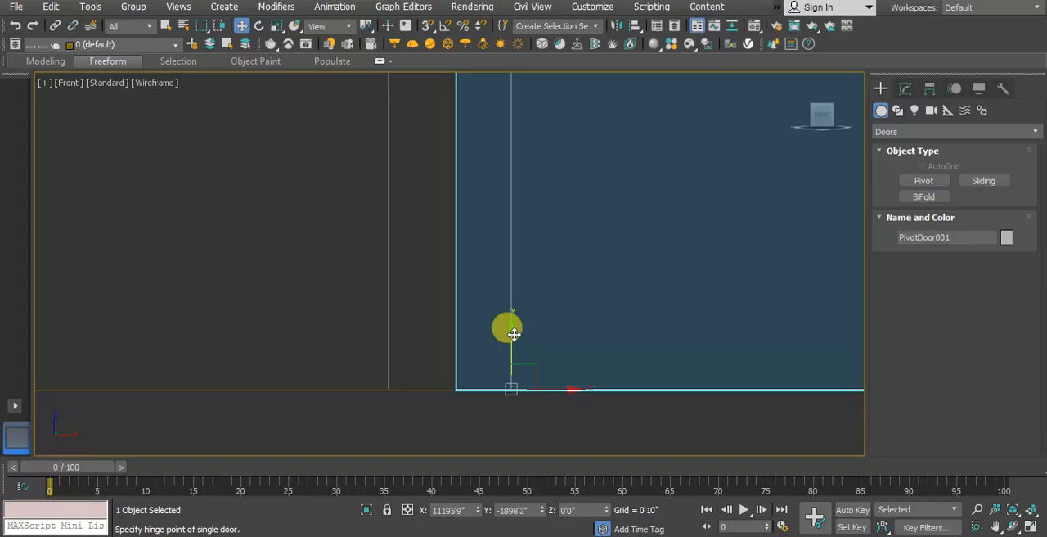
{"action": "left_click", "coordinate": [584, 416]}
{"action": "scroll", "coordinate": [538, 393], "scroll_direction": "down", "scroll_amount": 3}
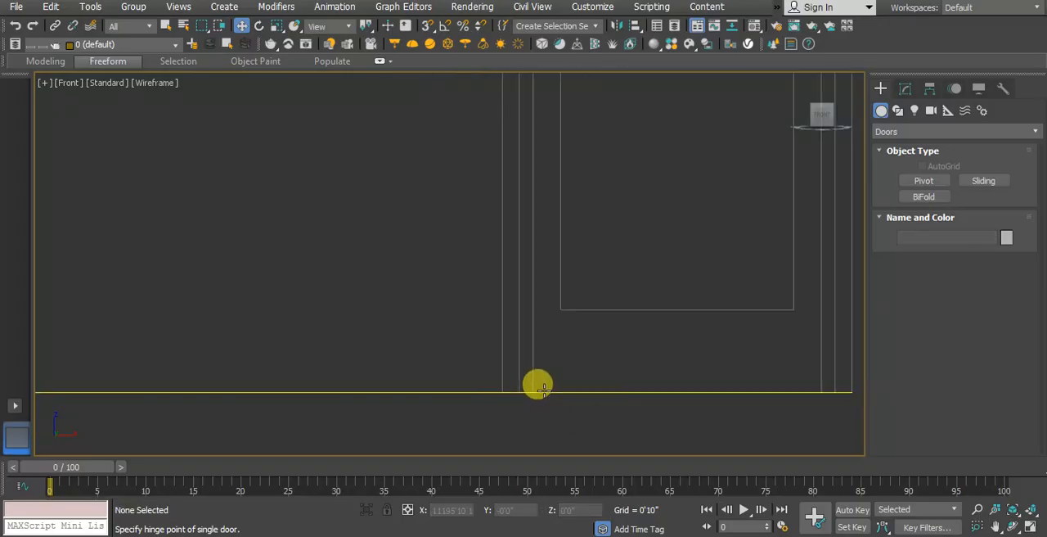
Step: Select the entrance door in perspective and set its depth to 3 inches
{"action": "scroll", "coordinate": [541, 390], "scroll_direction": "down", "scroll_amount": 3}
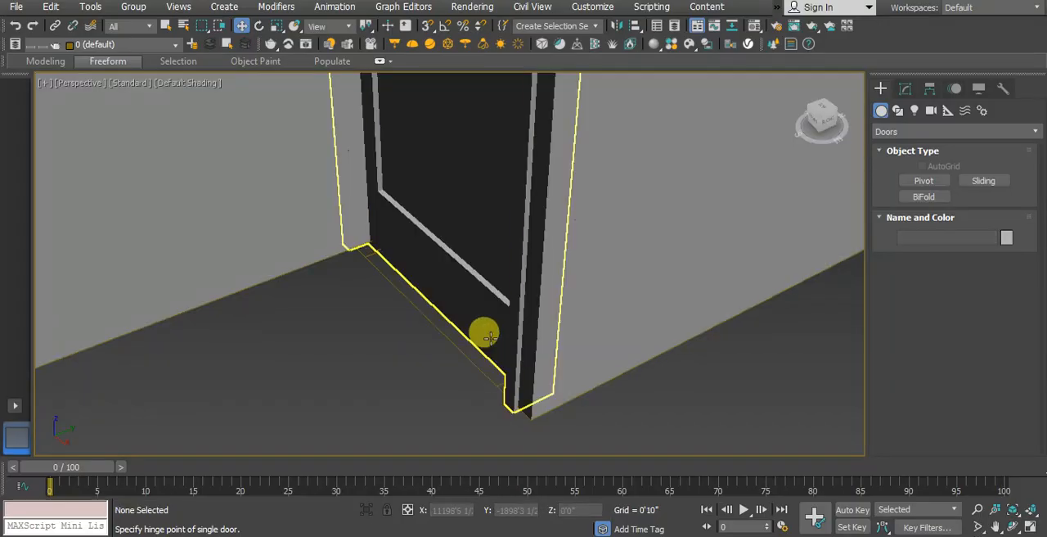
{"action": "mouse_move", "coordinate": [484, 330]}
{"action": "middle_mouse_down", "text": "alt"}
{"action": "mouse_move", "coordinate": [547, 330]}
{"action": "mouse_move", "coordinate": [498, 297]}
{"action": "mouse_move", "coordinate": [619, 286]}
{"action": "middle_mouse_up", "text": "alt"}
{"action": "scroll", "coordinate": [576, 271], "scroll_direction": "up", "scroll_amount": 3}
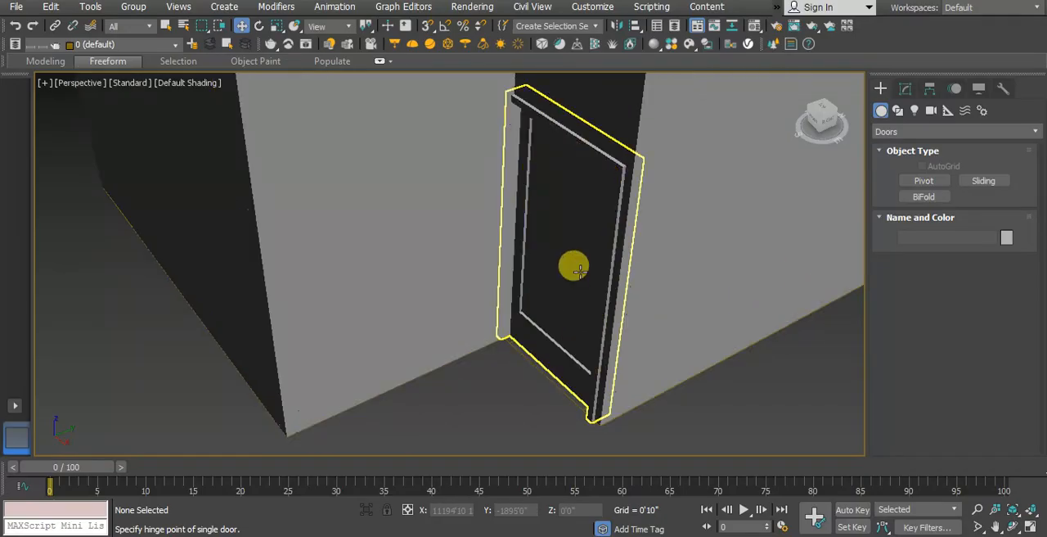
{"action": "left_click", "coordinate": [577, 270]}
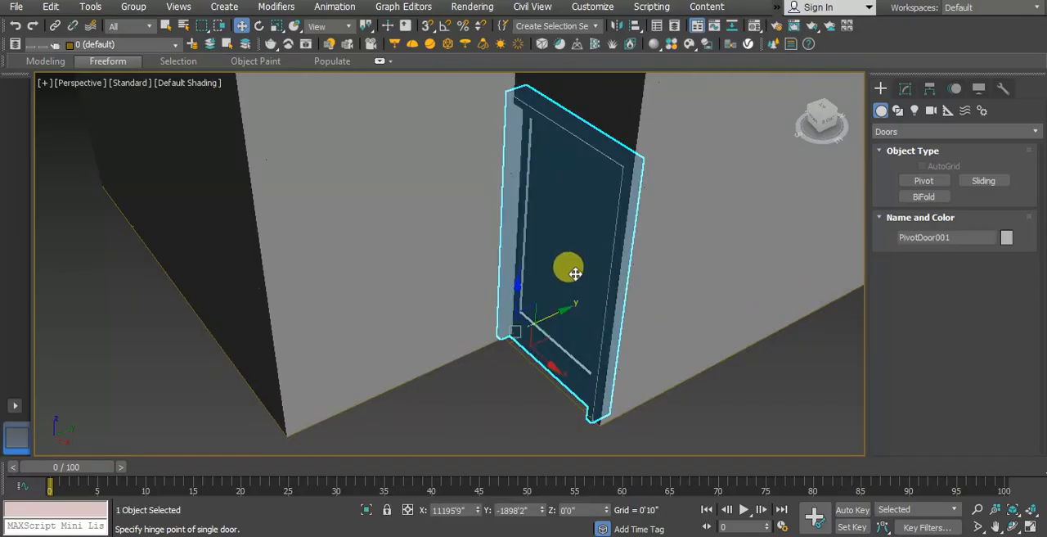
{"action": "left_click", "coordinate": [905, 88]}
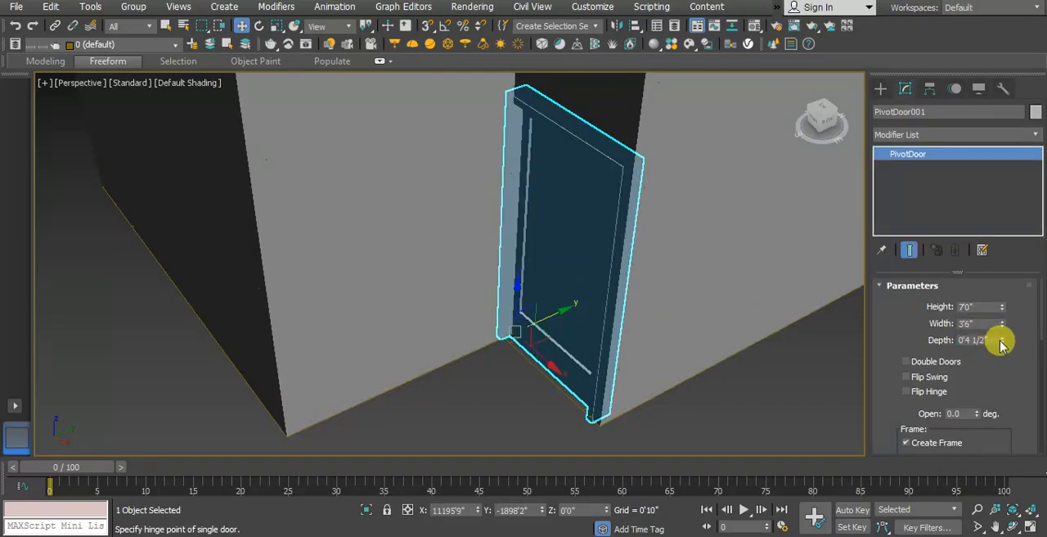
{"action": "double_click", "coordinate": [982, 339]}
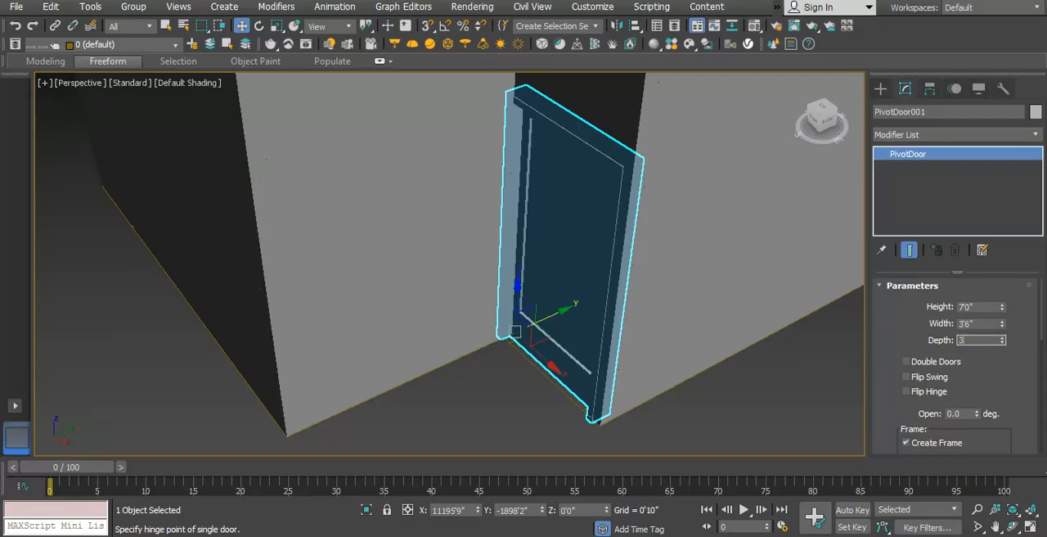
Step: Try the Double Doors option, return to a single door and swing it open to 50.5 degrees
{"action": "left_click", "coordinate": [900, 343]}
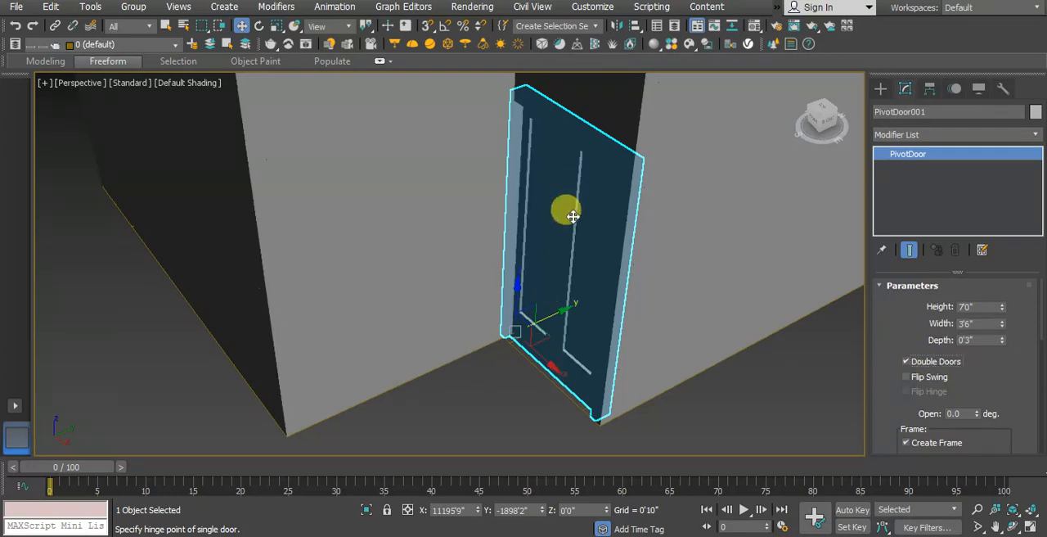
{"action": "left_click", "coordinate": [906, 361]}
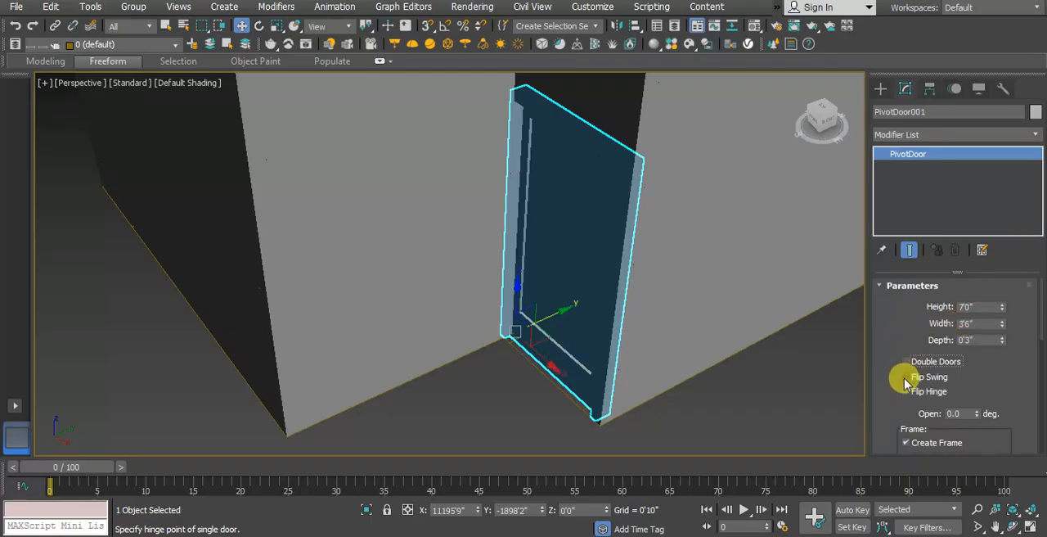
{"action": "left_click_drag", "start_coordinate": [898, 413], "coordinate": [889, 361]}
{"action": "left_click_drag", "start_coordinate": [974, 373], "coordinate": [921, 283]}
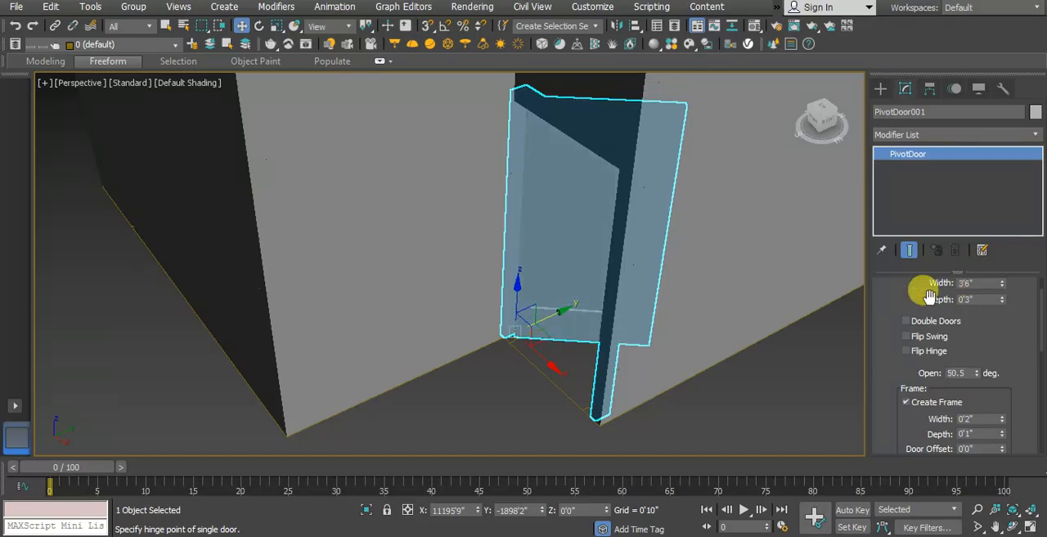
Step: Flip the door's hinge side, adjust its opening to 49 degrees and deselect it
{"action": "middle_click_drag", "start_coordinate": [545, 320], "coordinate": [605, 300], "text": "alt"}
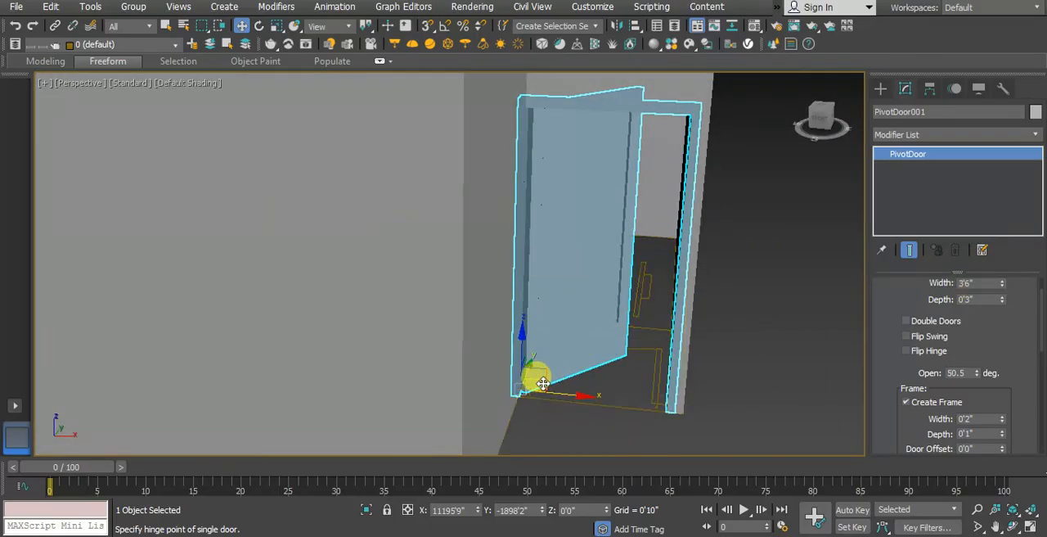
{"action": "left_click", "coordinate": [906, 351]}
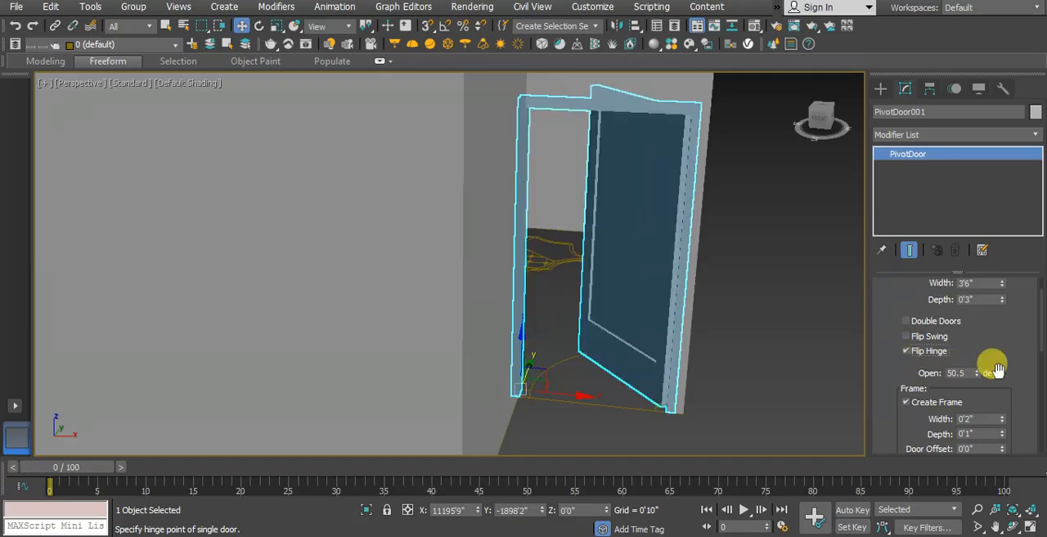
{"action": "mouse_move", "coordinate": [981, 375]}
{"action": "left_mouse_down"}
{"action": "mouse_move", "coordinate": [977, 347]}
{"action": "mouse_move", "coordinate": [1002, 297]}
{"action": "mouse_move", "coordinate": [989, 444]}
{"action": "mouse_move", "coordinate": [987, 339]}
{"action": "mouse_move", "coordinate": [975, 385]}
{"action": "left_mouse_up"}
{"action": "left_click", "coordinate": [795, 385]}
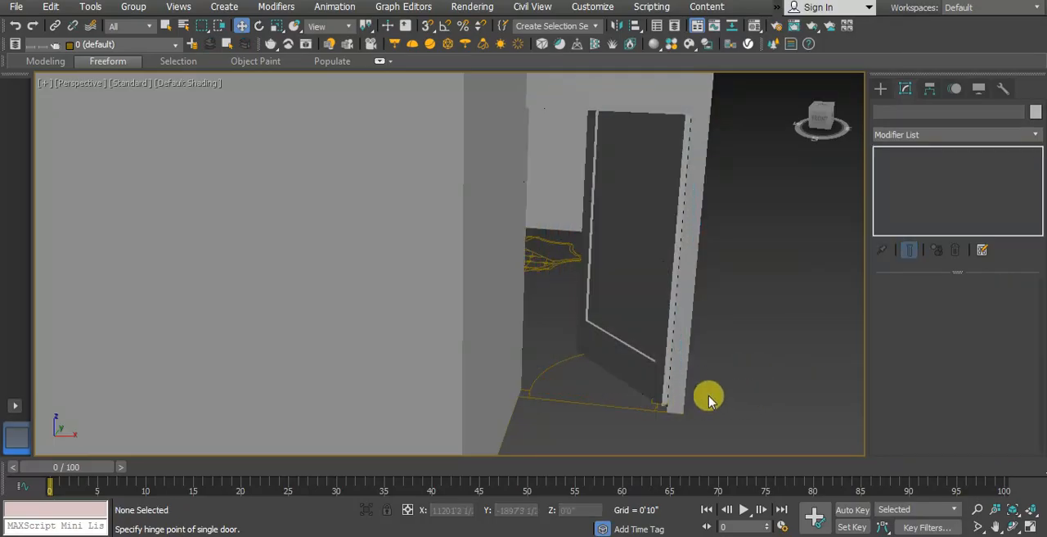
Step: Examine how the opened door fits between the walls and follows the door swing on the floor plan
{"action": "scroll", "coordinate": [619, 426], "scroll_direction": "up", "scroll_amount": 2}
{"action": "scroll", "coordinate": [620, 426], "scroll_direction": "down", "scroll_amount": 2}
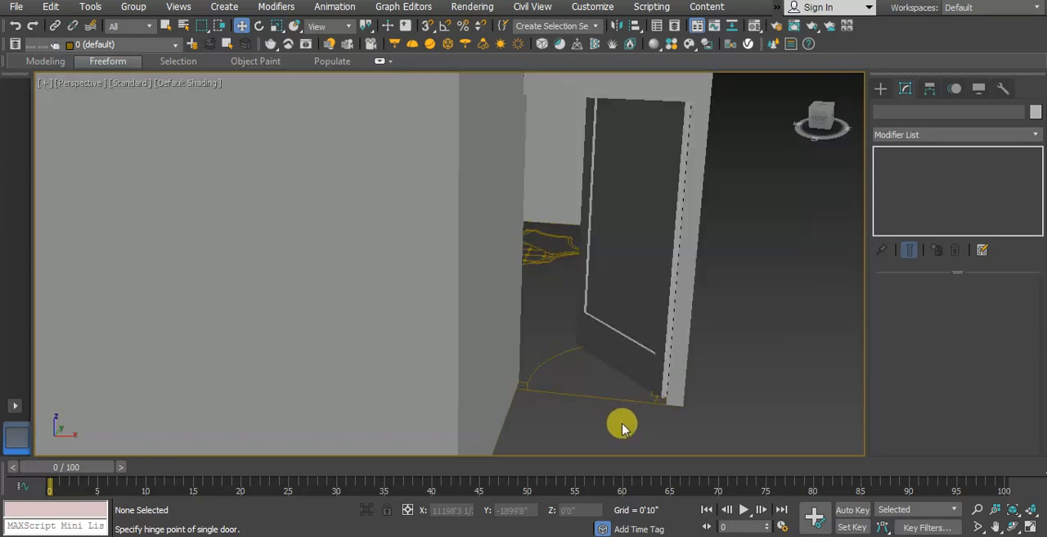
{"action": "scroll", "coordinate": [658, 419], "scroll_direction": "up", "scroll_amount": 1}
{"action": "scroll", "coordinate": [655, 417], "scroll_direction": "up", "scroll_amount": 1}
{"action": "scroll", "coordinate": [656, 415], "scroll_direction": "down", "scroll_amount": 1}
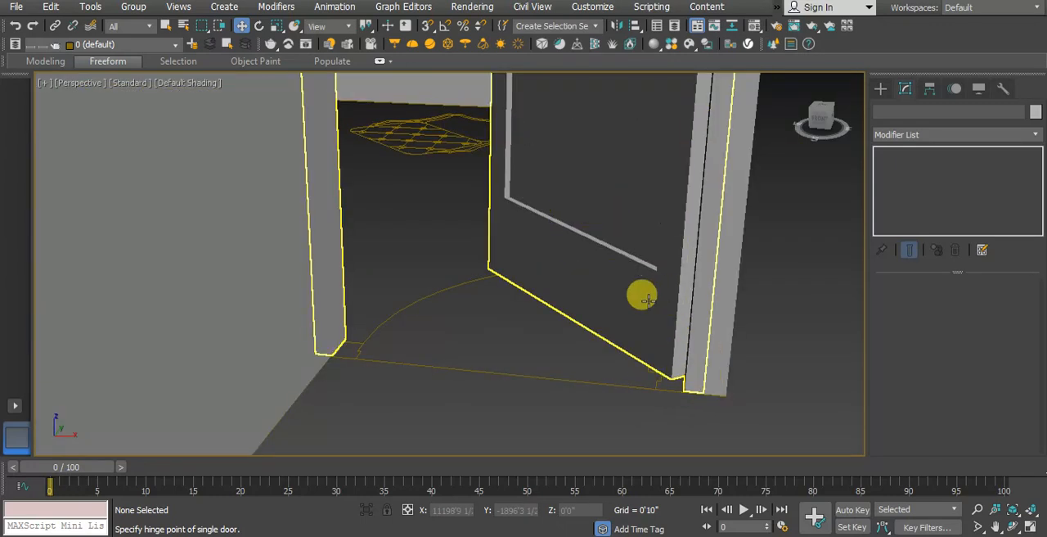
{"action": "scroll", "coordinate": [647, 299], "scroll_direction": "down", "scroll_amount": 5}
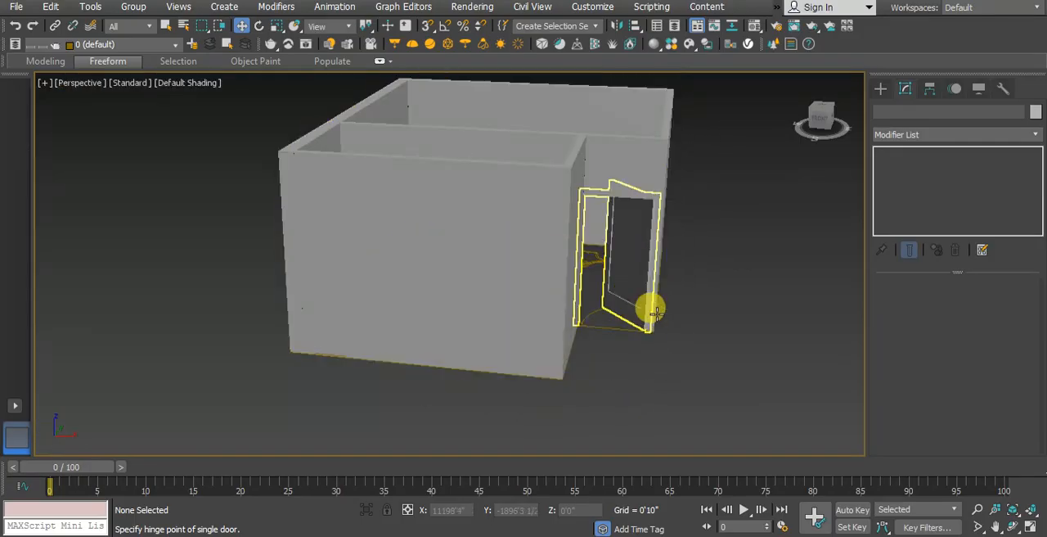
{"action": "middle_click_drag", "start_coordinate": [664, 333], "coordinate": [657, 353]}
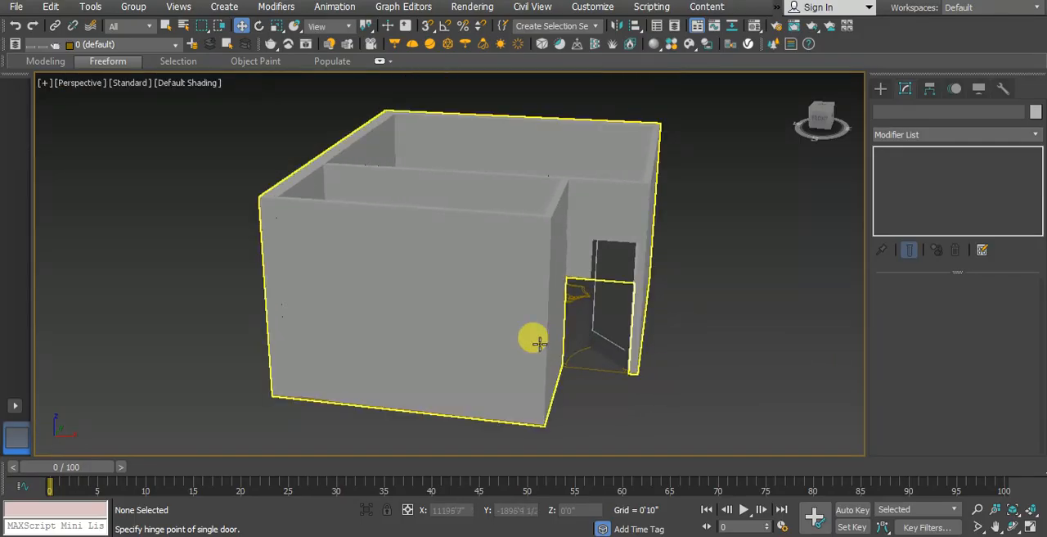
Step: Compare the door with the plan's swing arc, set its width to 3'3" and deselect it
{"action": "left_click", "coordinate": [582, 362]}
{"action": "scroll", "coordinate": [580, 373], "scroll_direction": "up", "scroll_amount": 5}
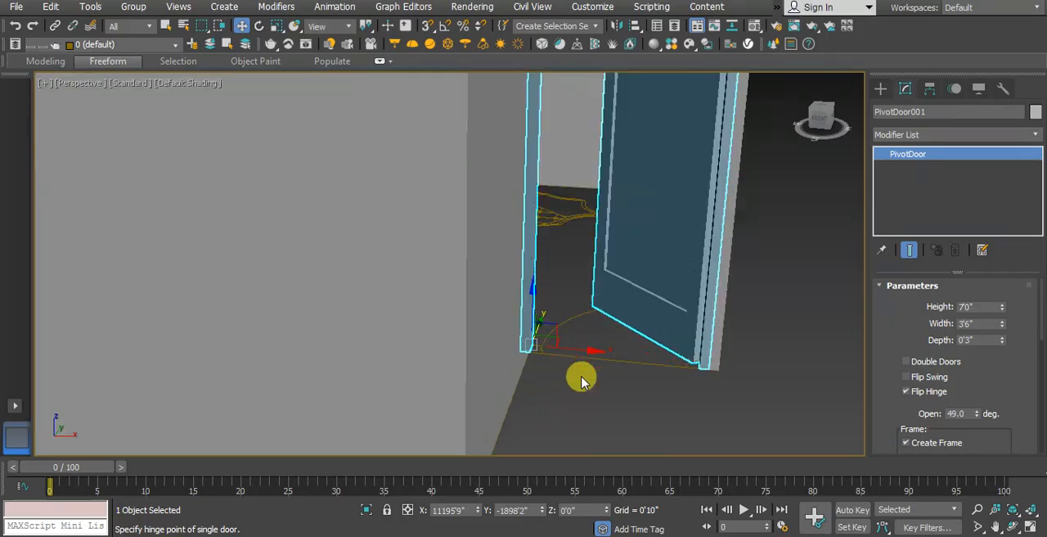
{"action": "scroll", "coordinate": [572, 373], "scroll_direction": "up", "scroll_amount": 2}
{"action": "left_click", "coordinate": [613, 397]}
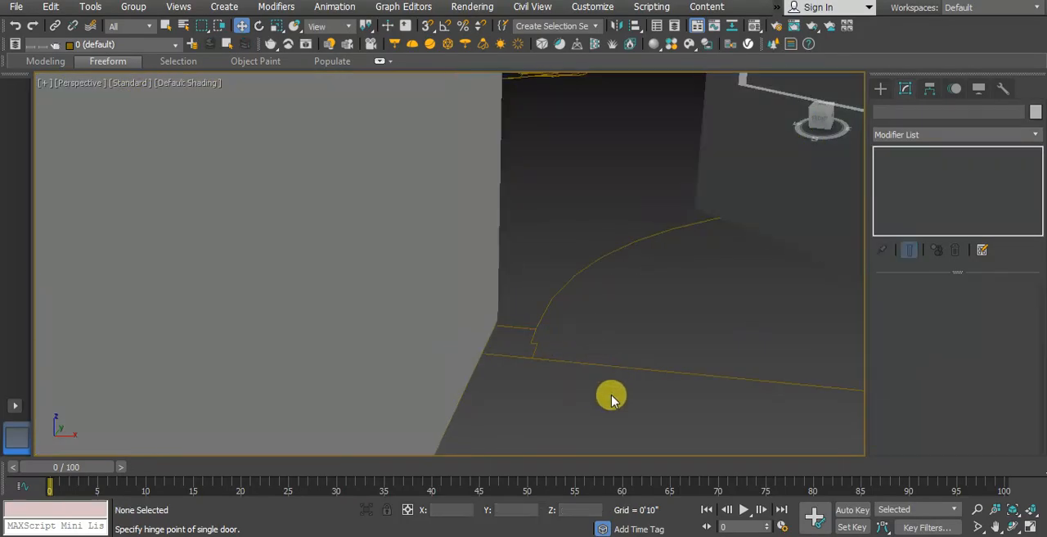
{"action": "left_click", "coordinate": [720, 215]}
{"action": "middle_click_drag", "start_coordinate": [500, 346], "coordinate": [413, 362]}
{"action": "scroll", "coordinate": [413, 361], "scroll_direction": "down", "scroll_amount": 4}
{"action": "middle_click_drag", "start_coordinate": [619, 369], "coordinate": [589, 360]}
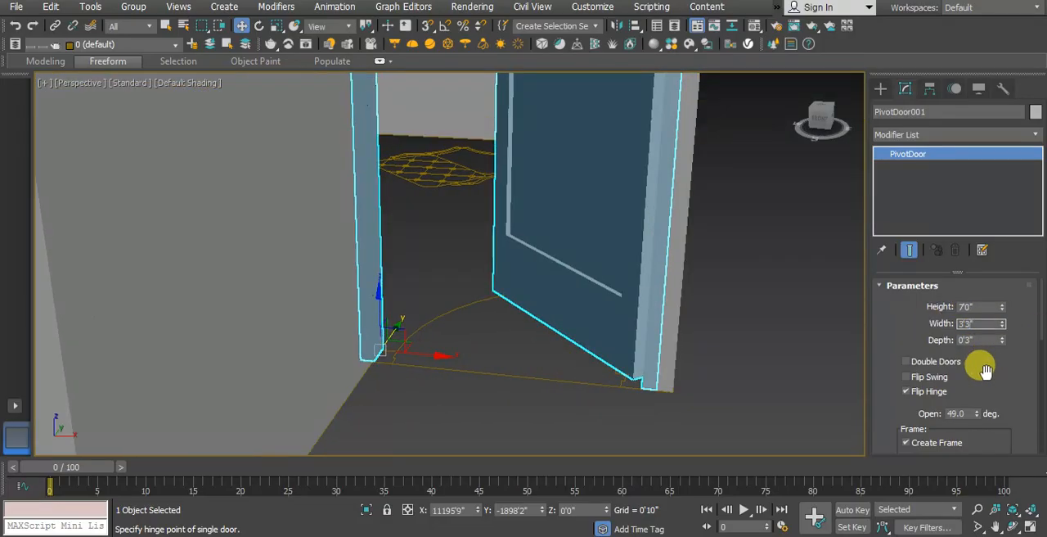
{"action": "key", "text": "Return"}
{"action": "left_click", "coordinate": [756, 385]}
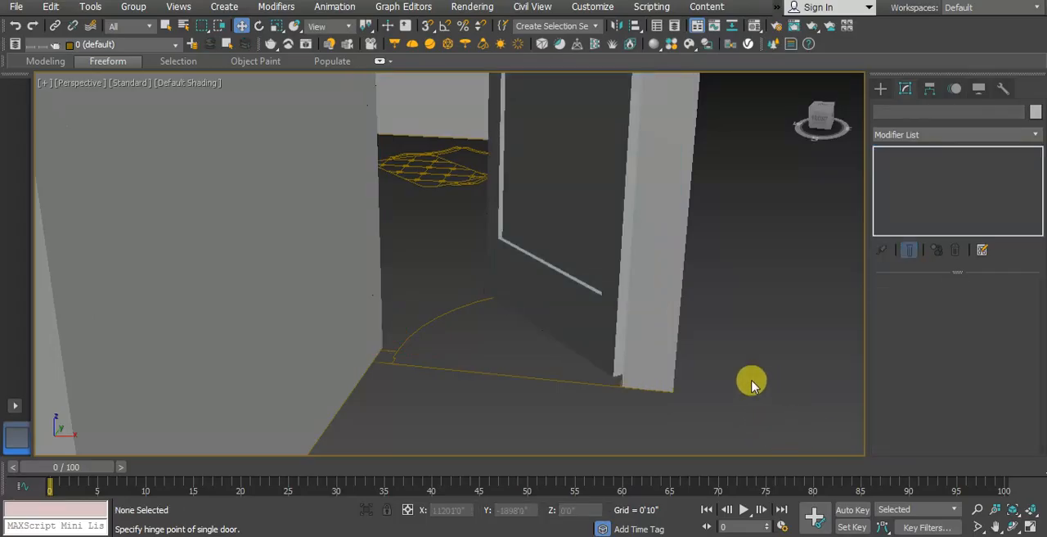
Step: Reselect the entrance door and set its width to 3'0" while checking its jamb against the plan
{"action": "left_click", "coordinate": [611, 332]}
{"action": "scroll", "coordinate": [615, 368], "scroll_direction": "up", "scroll_amount": 4}
{"action": "scroll", "coordinate": [622, 369], "scroll_direction": "down", "scroll_amount": 2}
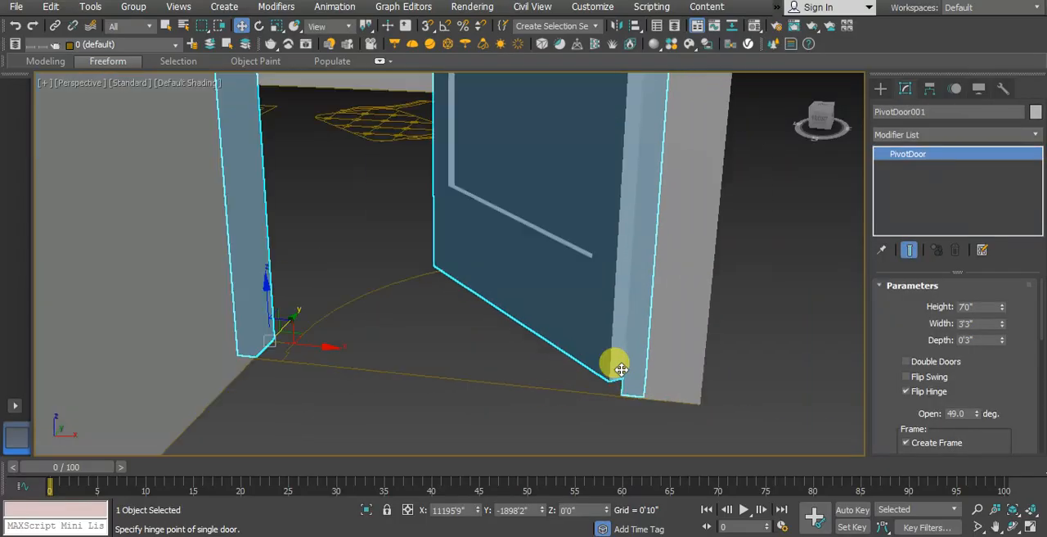
{"action": "middle_click_drag", "start_coordinate": [617, 367], "coordinate": [637, 377]}
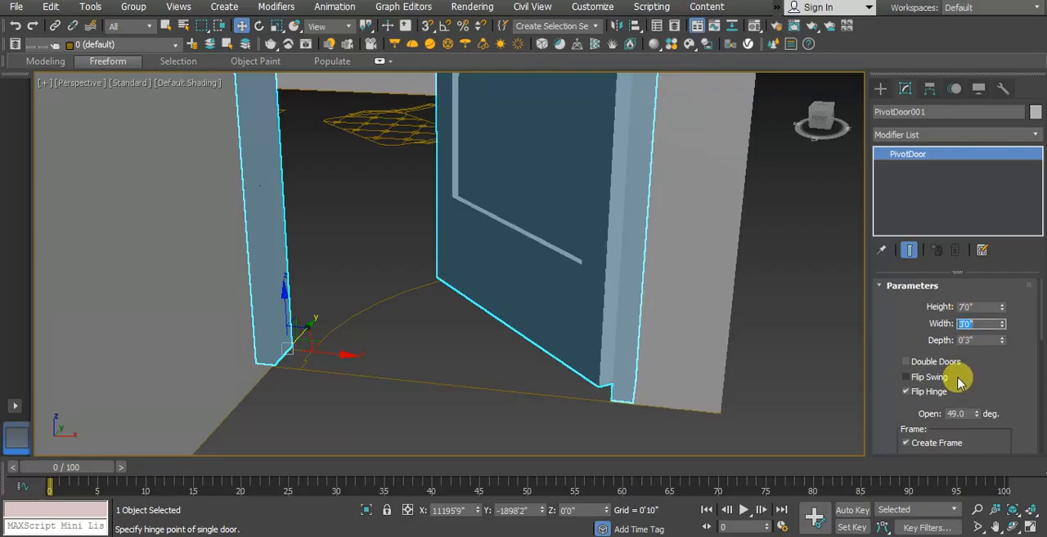
Step: Examine how the entrance door's frame meets the walls and the plan's threshold line, and reselect the door
{"action": "left_click", "coordinate": [802, 389]}
{"action": "left_click", "coordinate": [592, 301]}
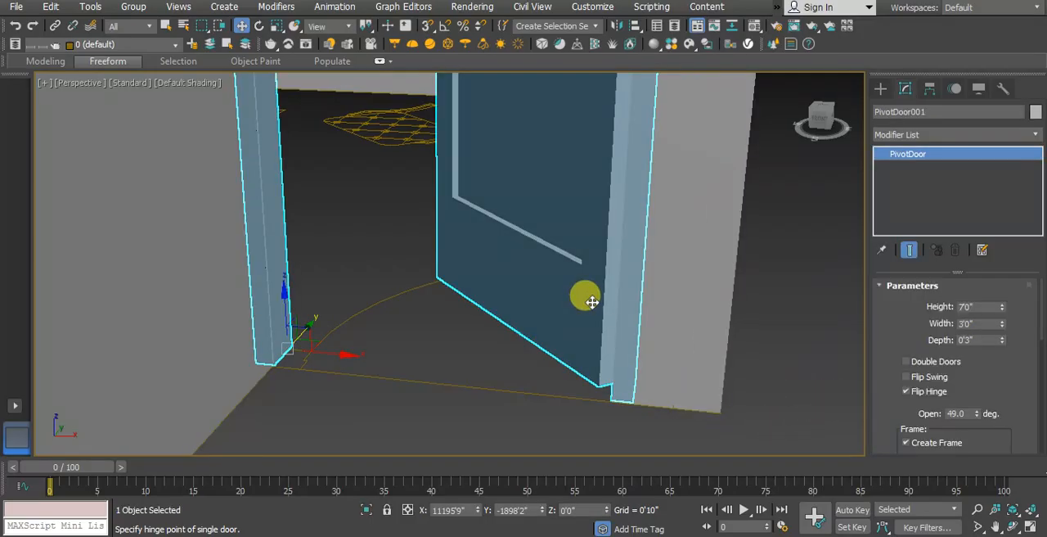
{"action": "scroll", "coordinate": [589, 344], "scroll_direction": "down", "scroll_amount": 5}
{"action": "scroll", "coordinate": [589, 352], "scroll_direction": "up", "scroll_amount": 5}
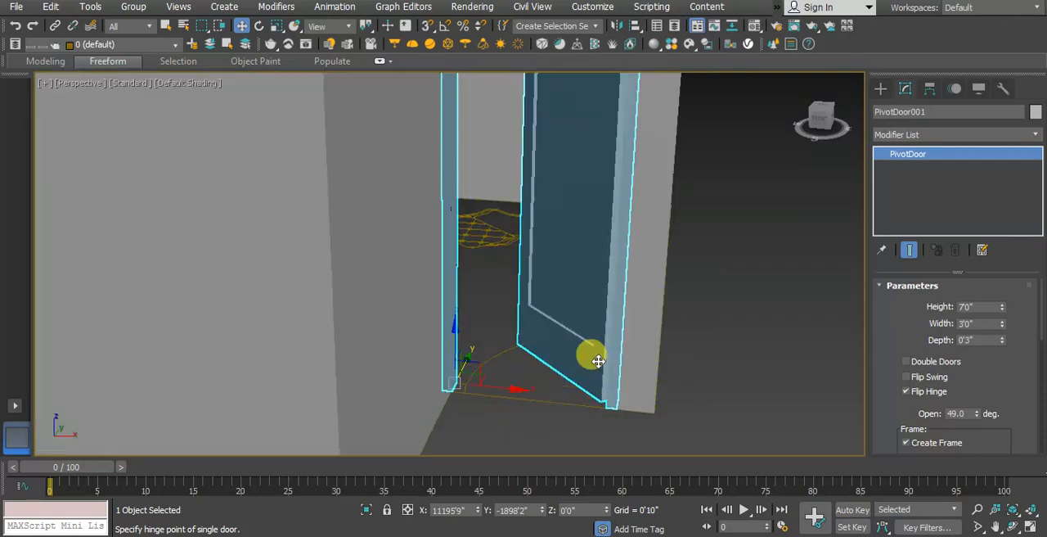
{"action": "left_click", "coordinate": [613, 414]}
{"action": "left_click", "coordinate": [604, 385]}
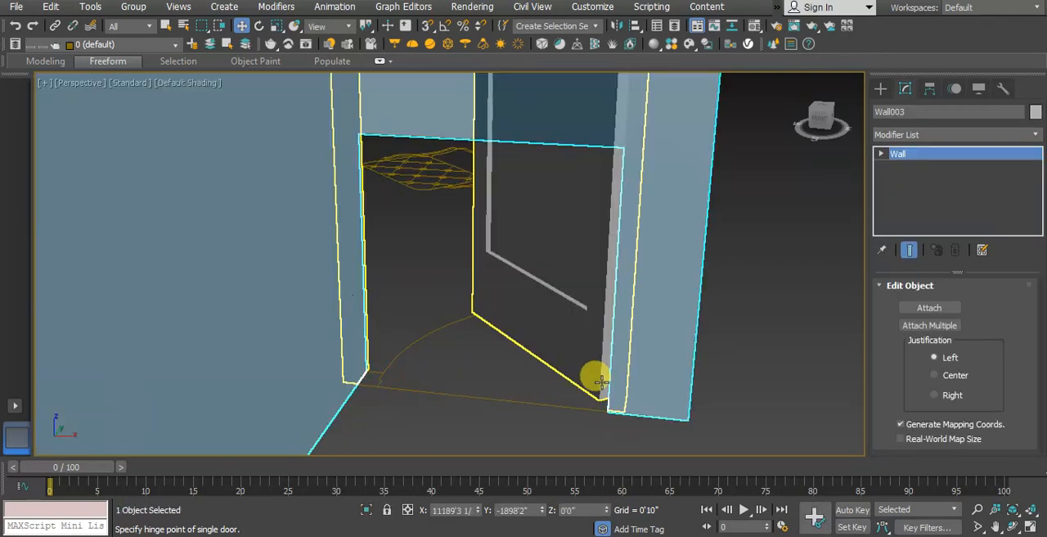
{"action": "left_click", "coordinate": [578, 321]}
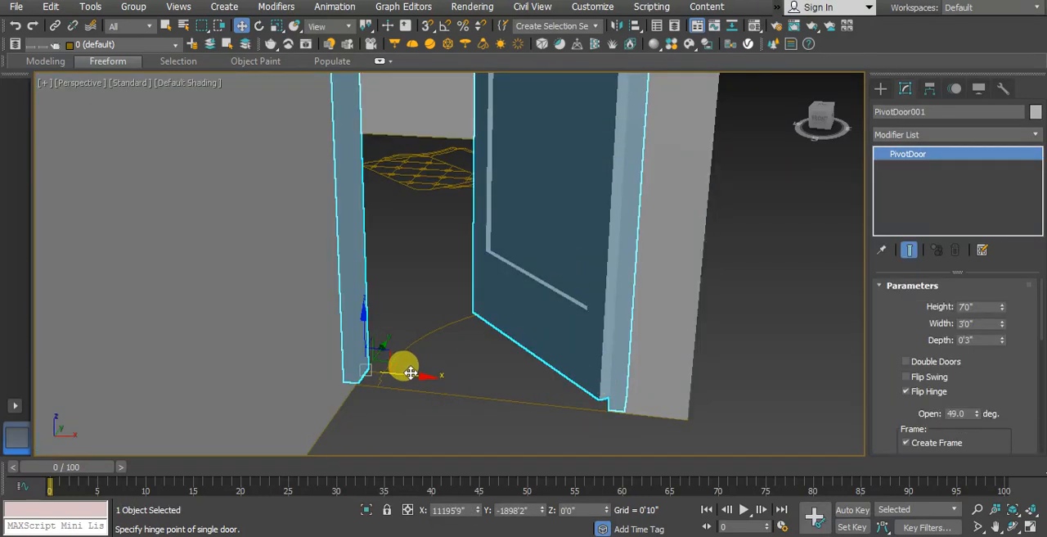
Step: Shift the entrance door along X to the corner wall, comparing its frame with the floor plan from above
{"action": "left_click_drag", "start_coordinate": [410, 373], "coordinate": [390, 358]}
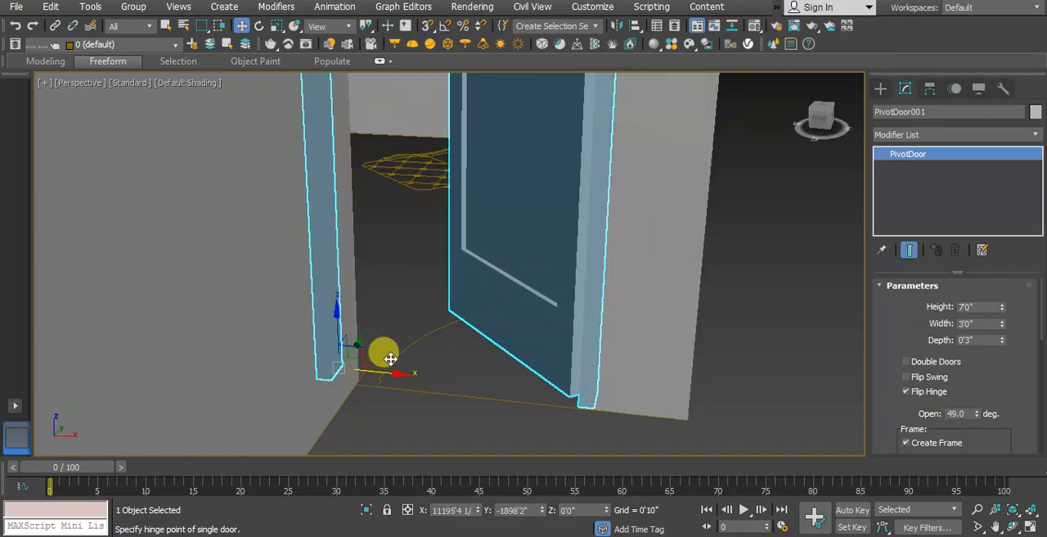
{"action": "double_click", "coordinate": [977, 323]}
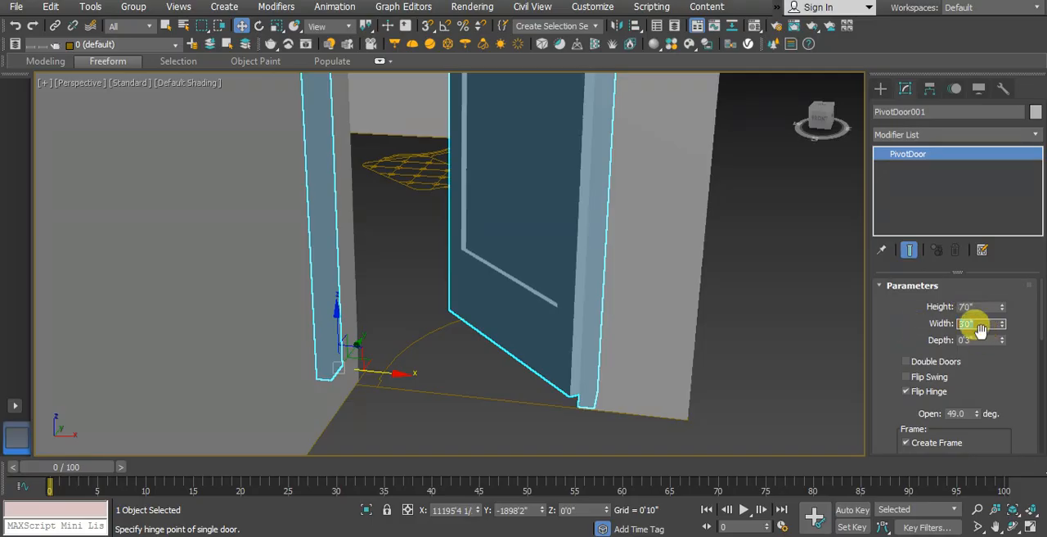
{"action": "key", "text": "t"}
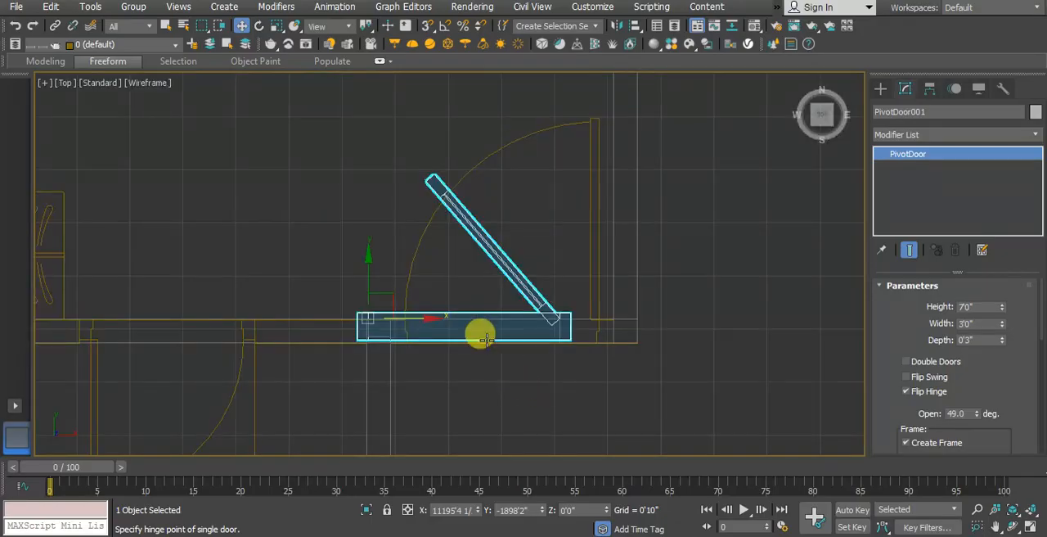
{"action": "scroll", "coordinate": [471, 327], "scroll_direction": "down", "scroll_amount": 1}
{"action": "scroll", "coordinate": [622, 369], "scroll_direction": "up", "scroll_amount": 5}
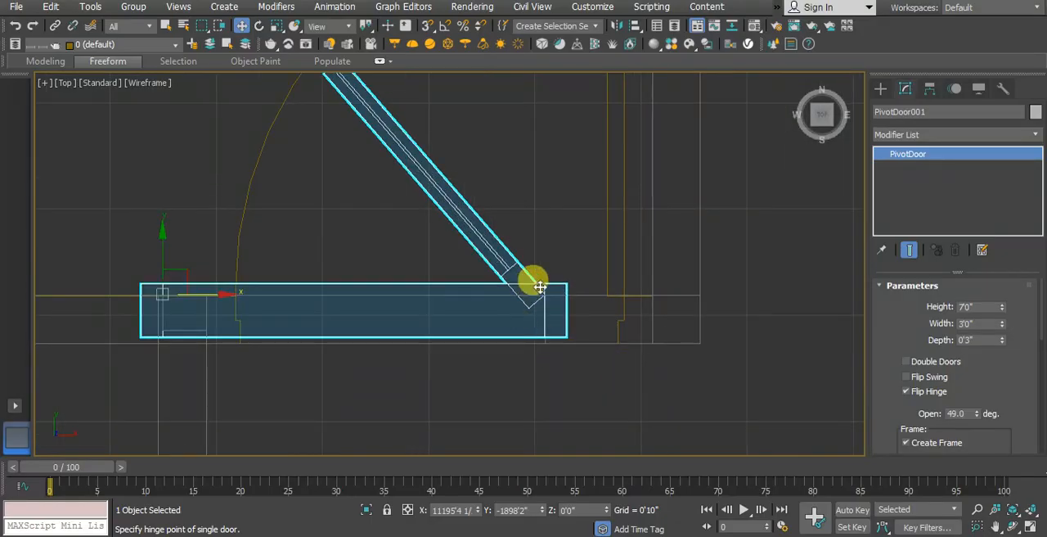
{"action": "left_click_drag", "start_coordinate": [201, 292], "coordinate": [286, 305]}
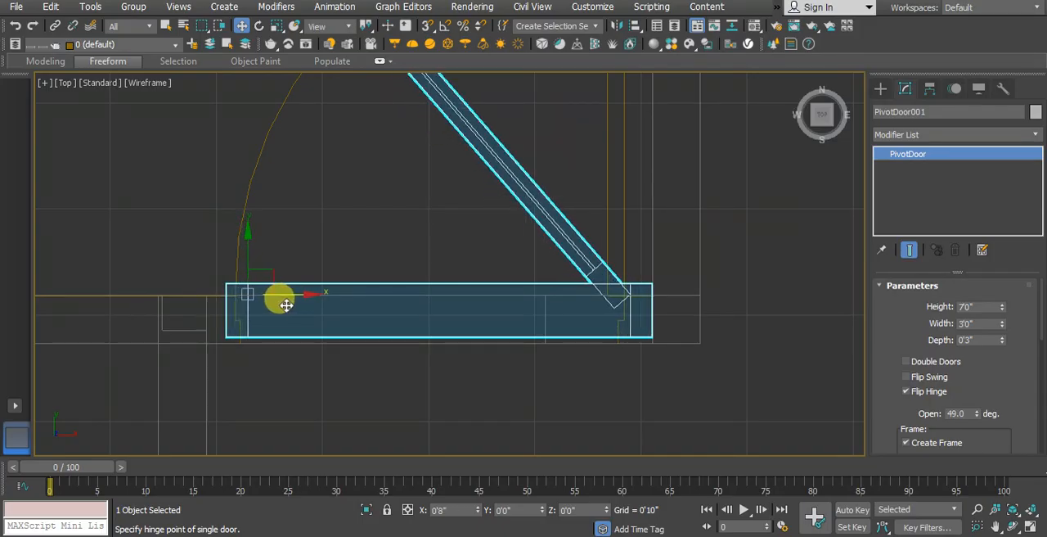
Step: Try entrance door widths of 3'1" and 3'1 1/2", shifting the door along X to match the plan's jambs
{"action": "left_click", "coordinate": [1003, 320]}
{"action": "left_click", "coordinate": [1004, 322]}
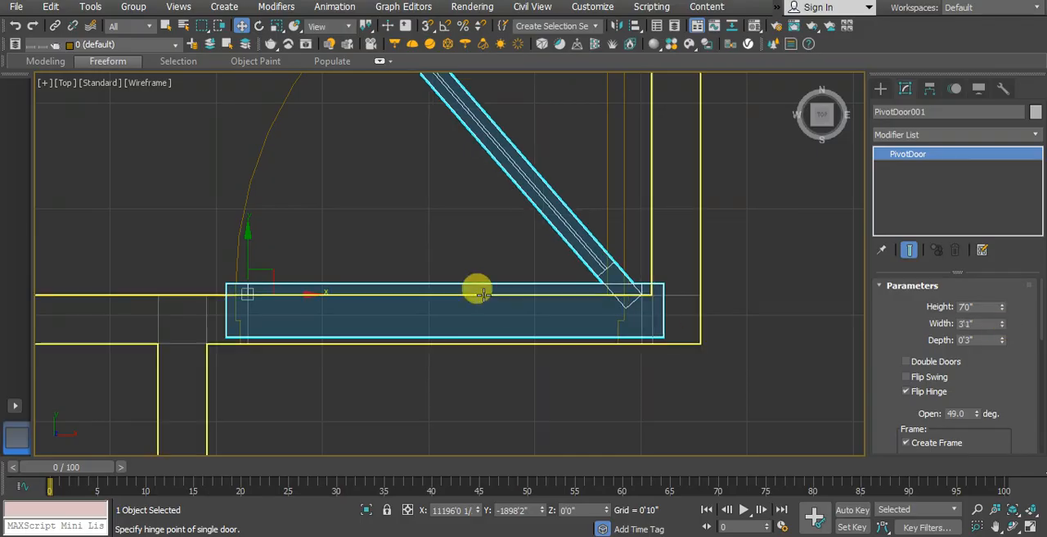
{"action": "left_click_drag", "start_coordinate": [305, 296], "coordinate": [281, 292]}
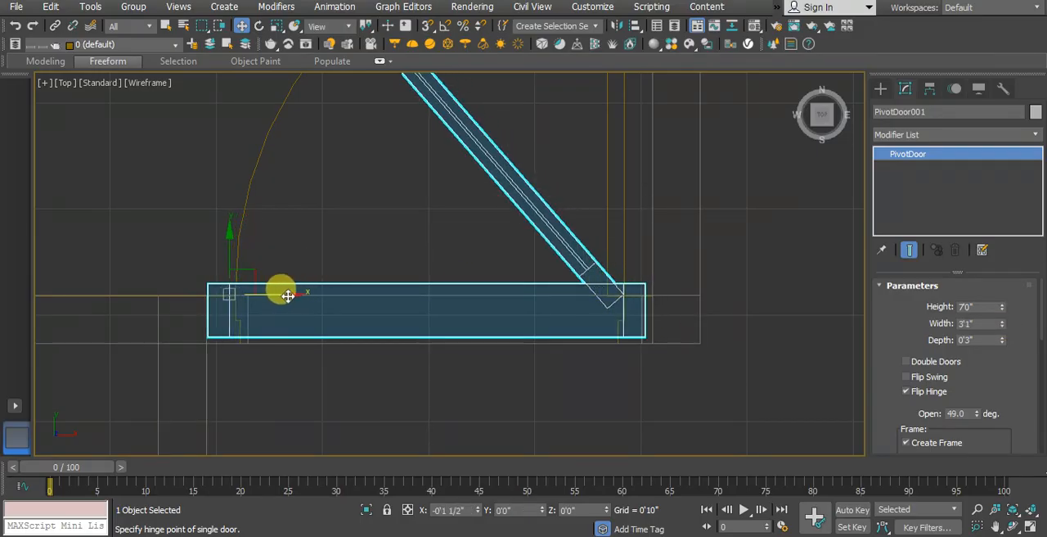
{"action": "left_click", "coordinate": [1003, 320]}
{"action": "left_click", "coordinate": [1003, 320]}
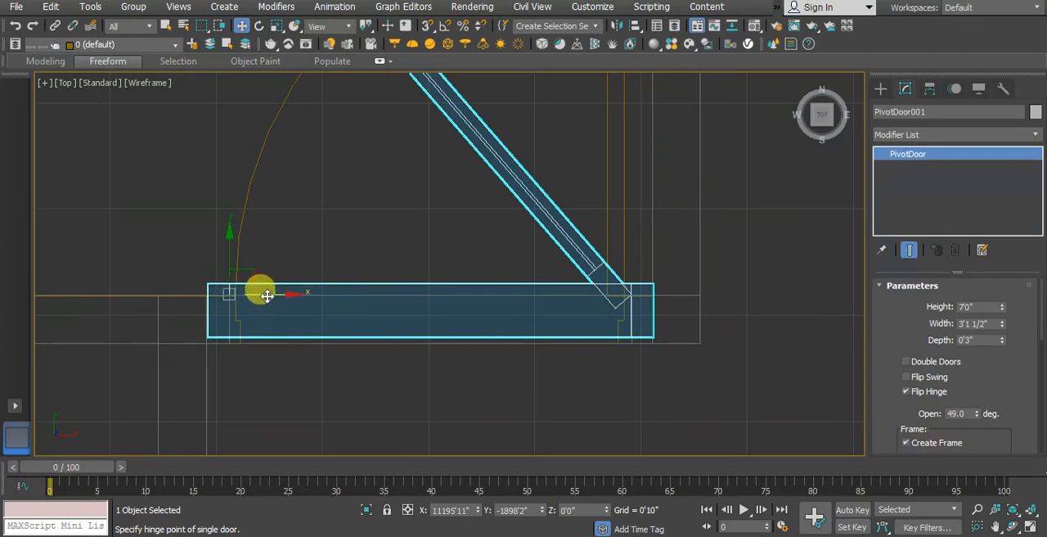
{"action": "left_click_drag", "start_coordinate": [267, 295], "coordinate": [245, 295]}
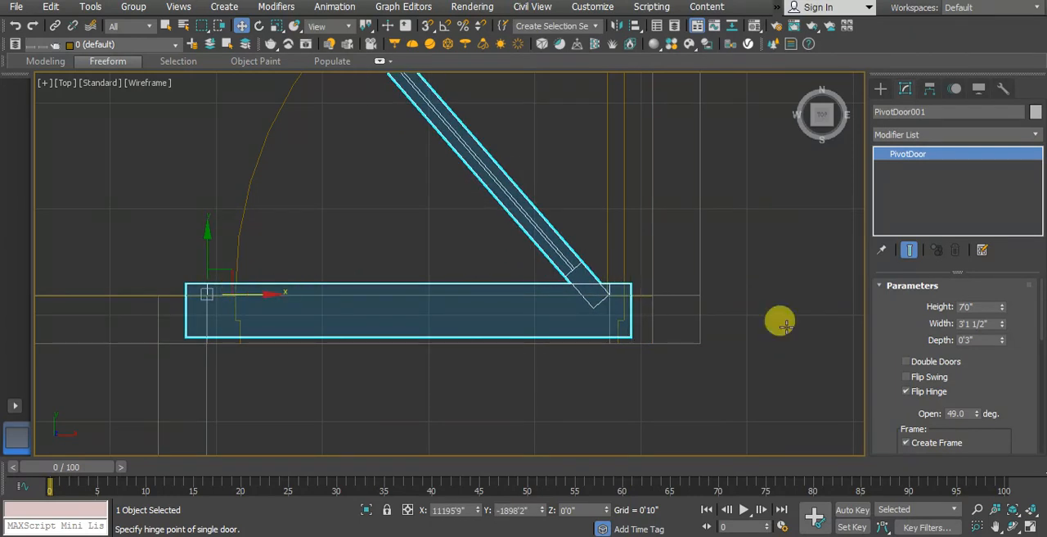
Step: Set the entrance door's width to 3'0", align it along X and Y with the wall opening, and deselect it
{"action": "left_click_drag", "start_coordinate": [1003, 326], "coordinate": [1000, 325]}
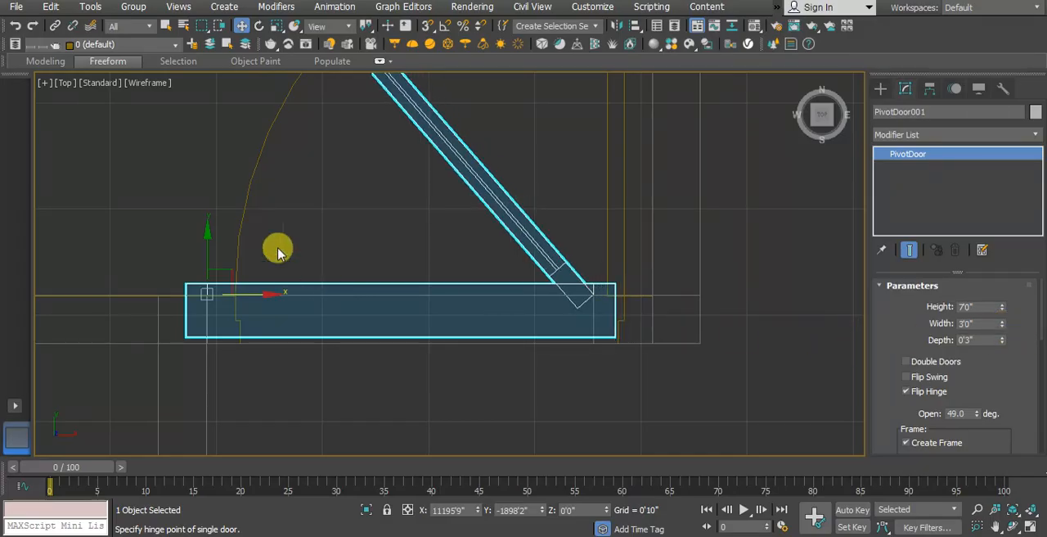
{"action": "left_click_drag", "start_coordinate": [234, 294], "coordinate": [254, 297]}
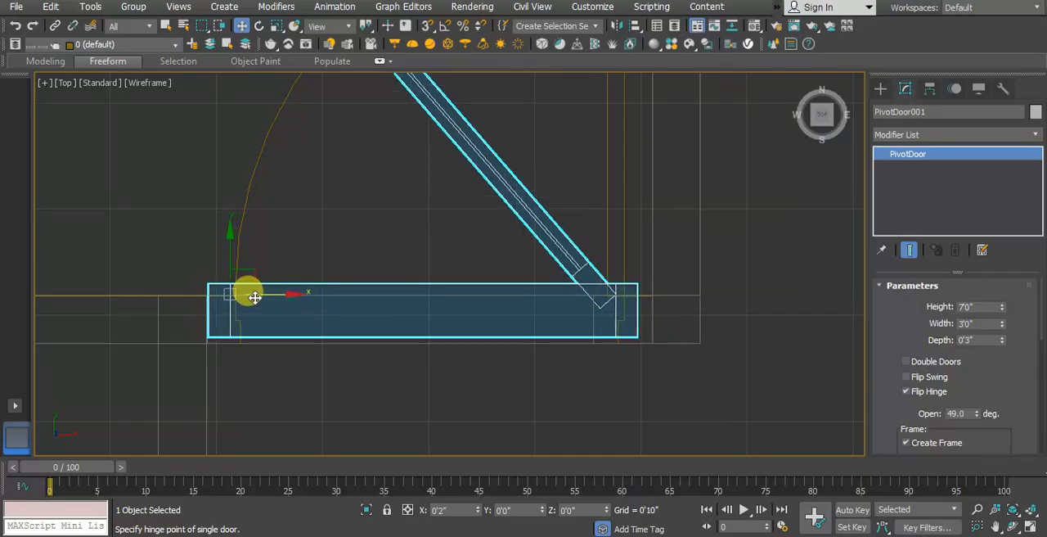
{"action": "left_click_drag", "start_coordinate": [231, 253], "coordinate": [229, 260]}
{"action": "key", "text": "p"}
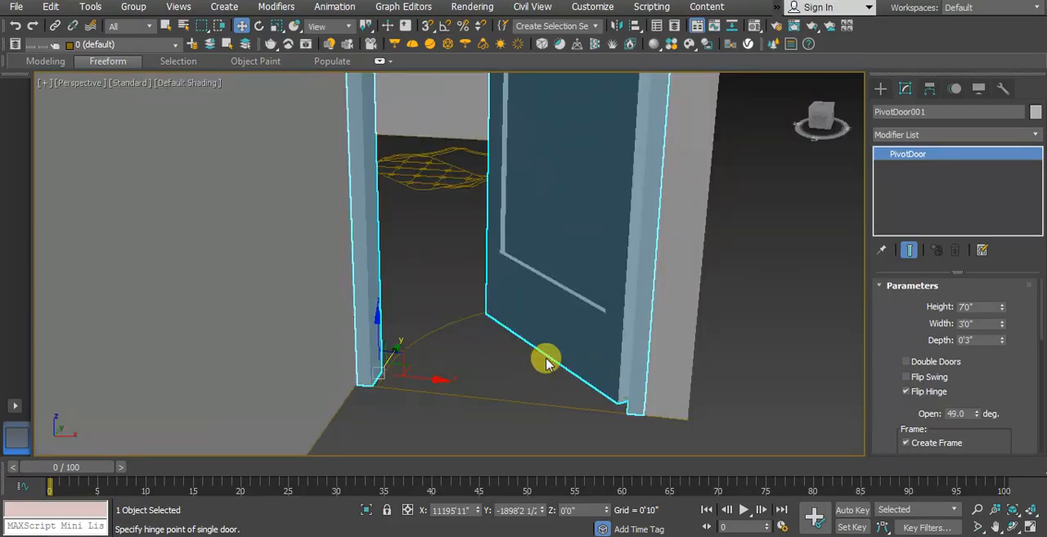
{"action": "left_click_drag", "start_coordinate": [432, 379], "coordinate": [374, 369]}
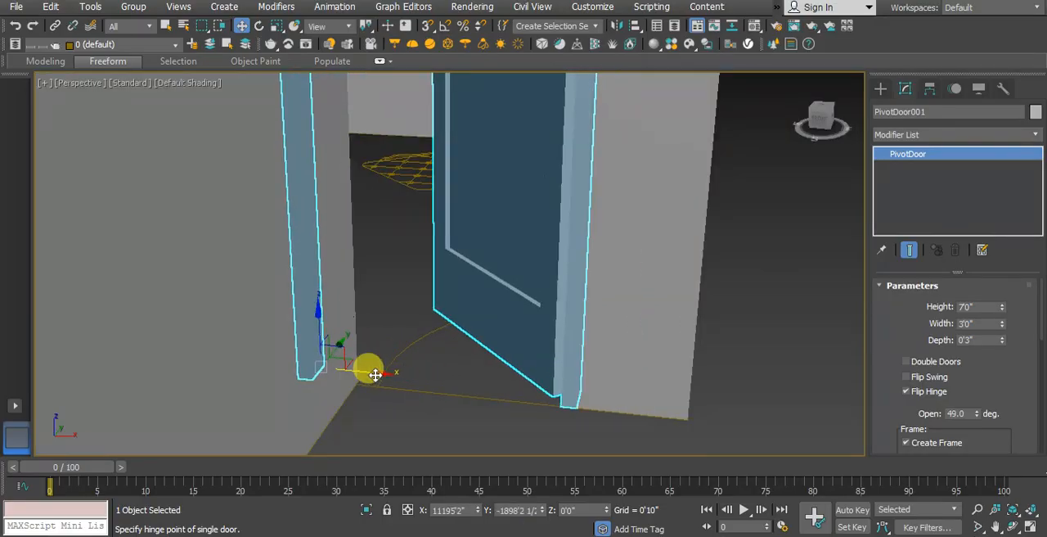
{"action": "key", "text": "ctrl+z"}
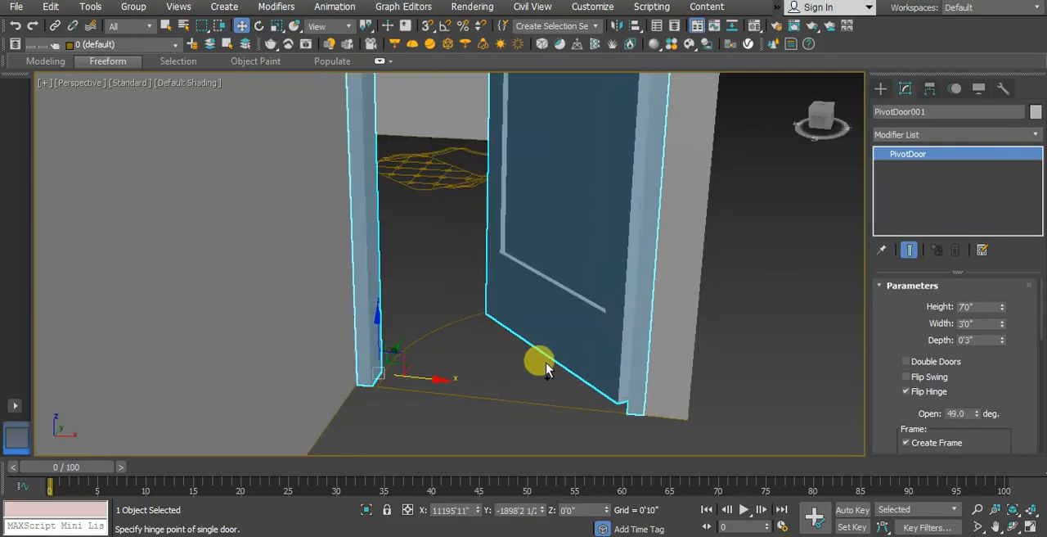
{"action": "left_click", "coordinate": [735, 352]}
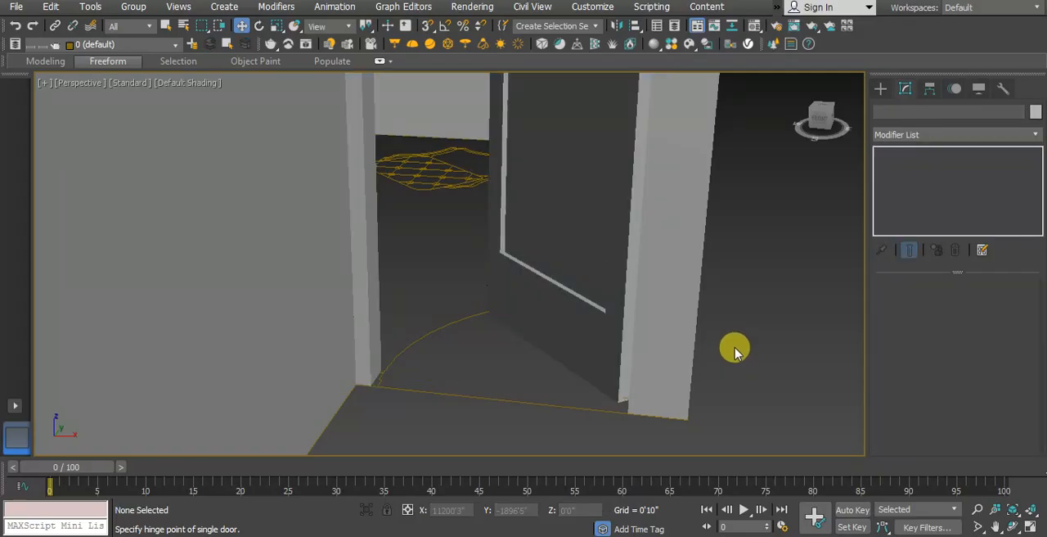
Step: With snapping enabled, draw a pivot door about 2'9" wide and 3 1/2" deep across the toilet doorway on the plan
{"action": "scroll", "coordinate": [735, 352], "scroll_direction": "down", "scroll_amount": 6}
{"action": "middle_click_drag", "start_coordinate": [740, 305], "coordinate": [617, 346]}
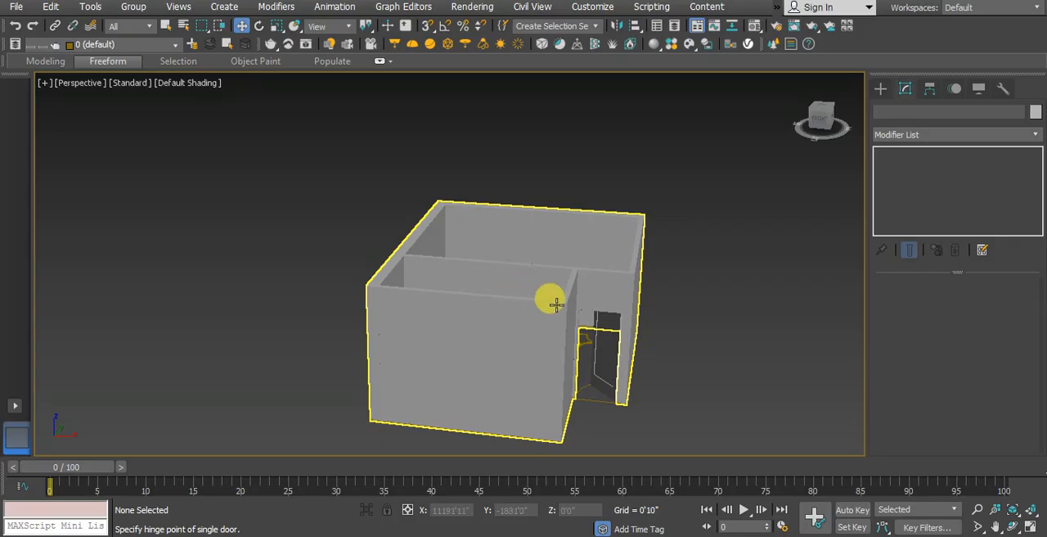
{"action": "key", "text": "t"}
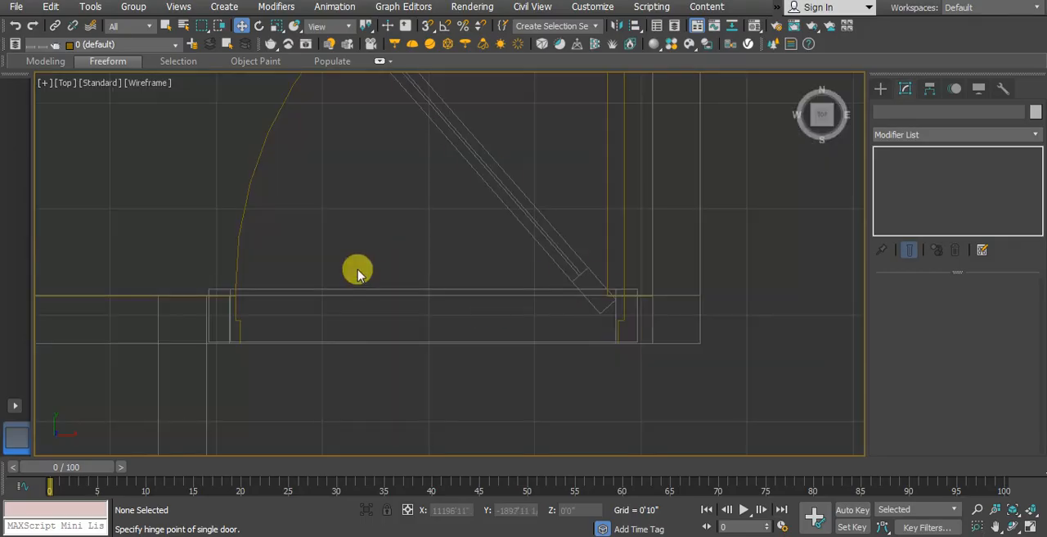
{"action": "scroll", "coordinate": [390, 278], "scroll_direction": "down", "scroll_amount": 4}
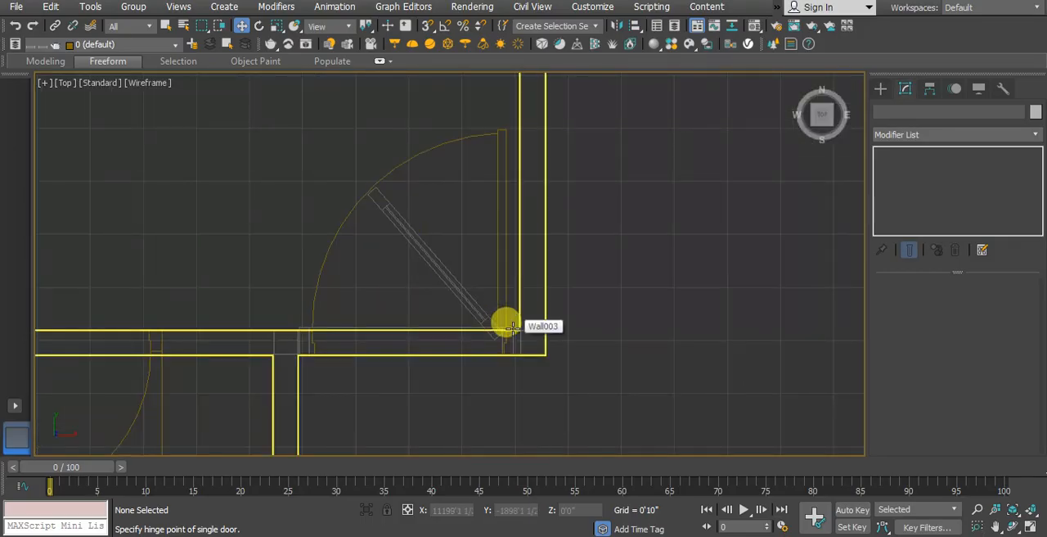
{"action": "middle_click_drag", "start_coordinate": [303, 334], "coordinate": [595, 283]}
{"action": "middle_click_drag", "start_coordinate": [329, 360], "coordinate": [390, 302]}
{"action": "left_click", "coordinate": [882, 93]}
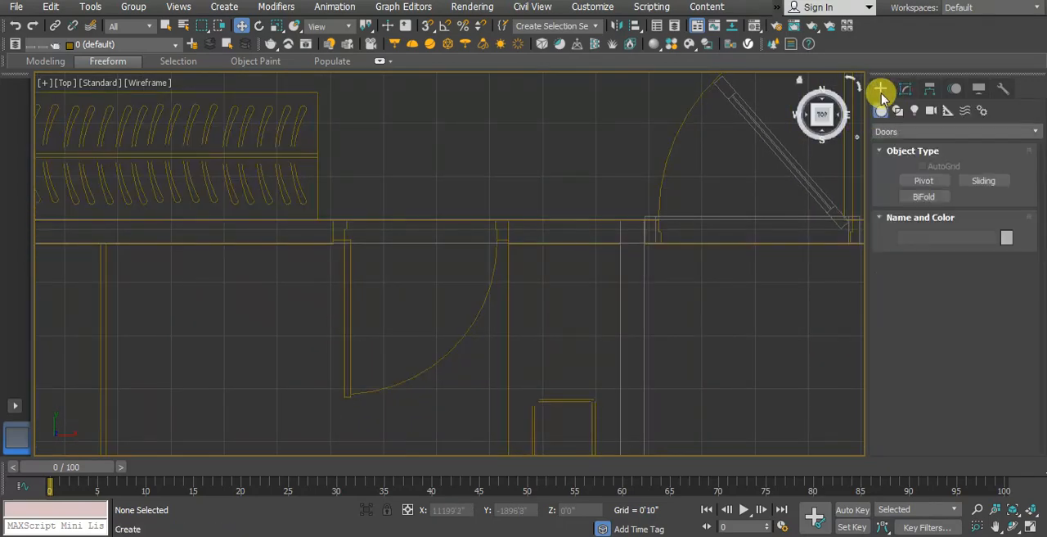
{"action": "left_click", "coordinate": [914, 180]}
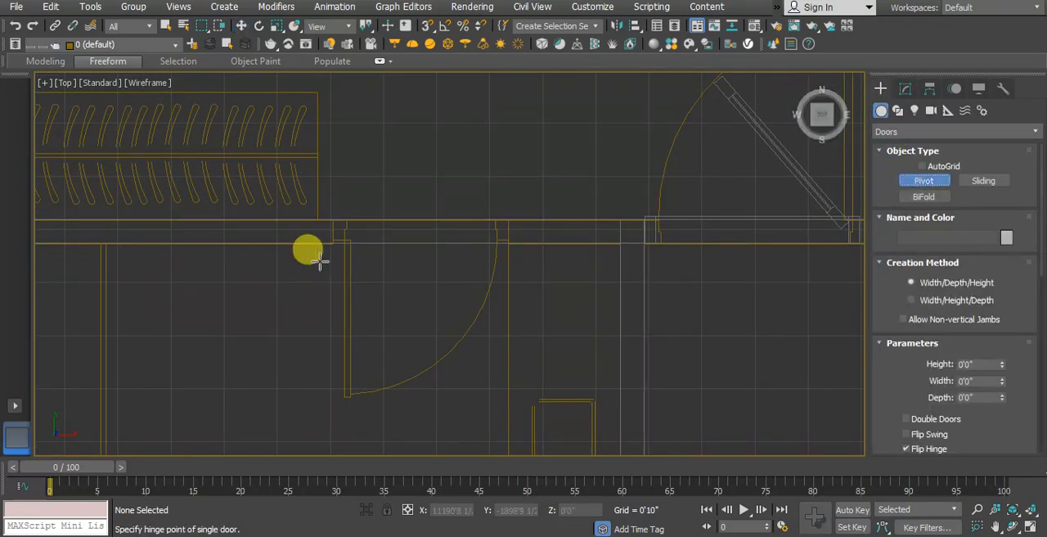
{"action": "left_click", "coordinate": [425, 27]}
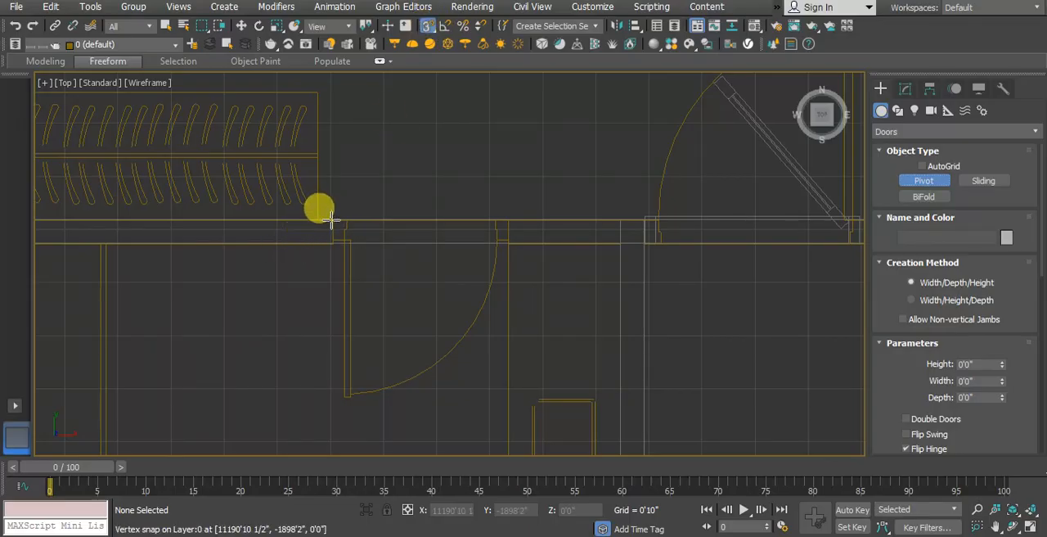
{"action": "left_click_drag", "start_coordinate": [331, 219], "coordinate": [501, 219]}
{"action": "left_click", "coordinate": [498, 239]}
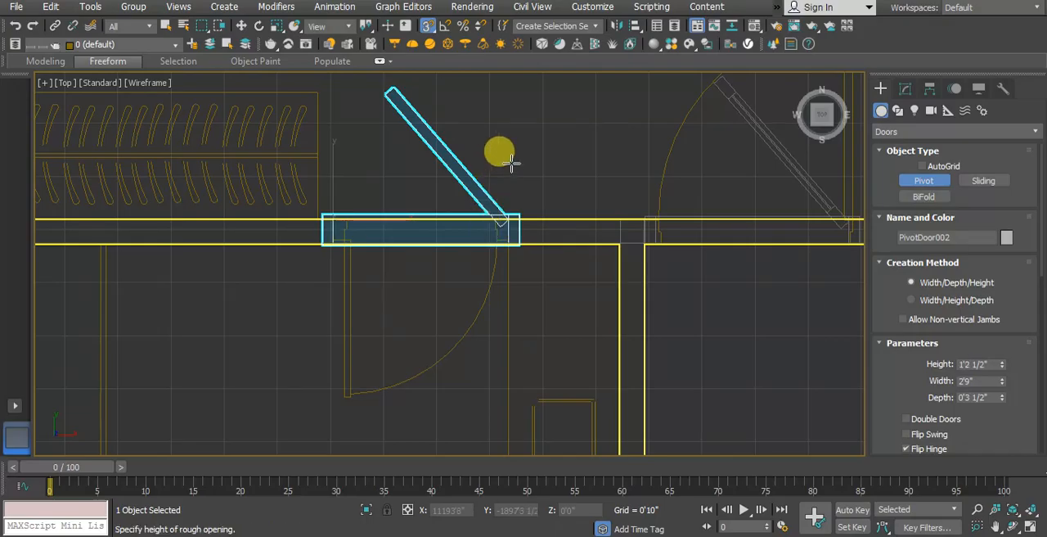
{"action": "left_click", "coordinate": [509, 162]}
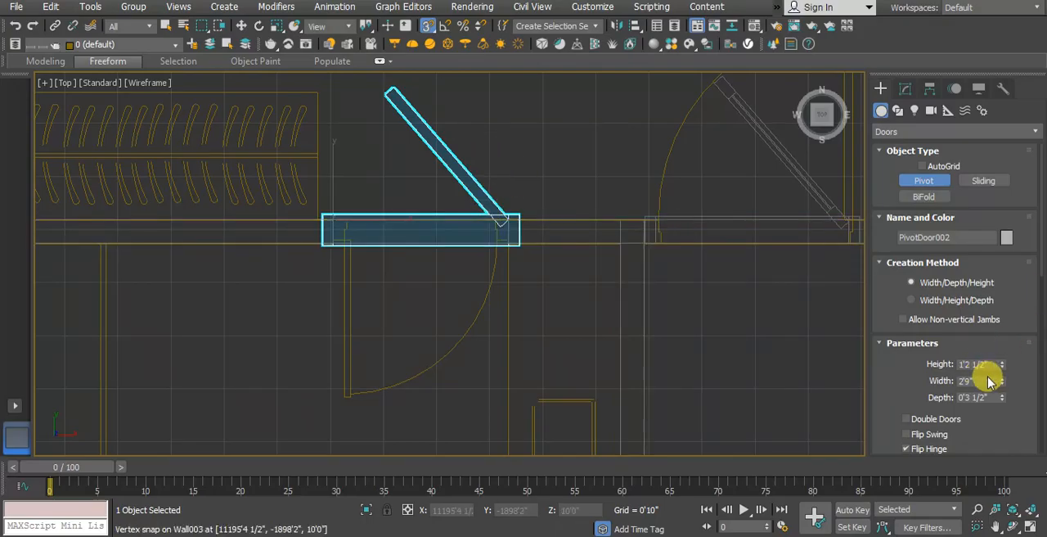
Step: Set the new toilet door's width to 2'6" and check its frame against the plan's doorway
{"action": "left_click_drag", "start_coordinate": [1003, 384], "coordinate": [1004, 384]}
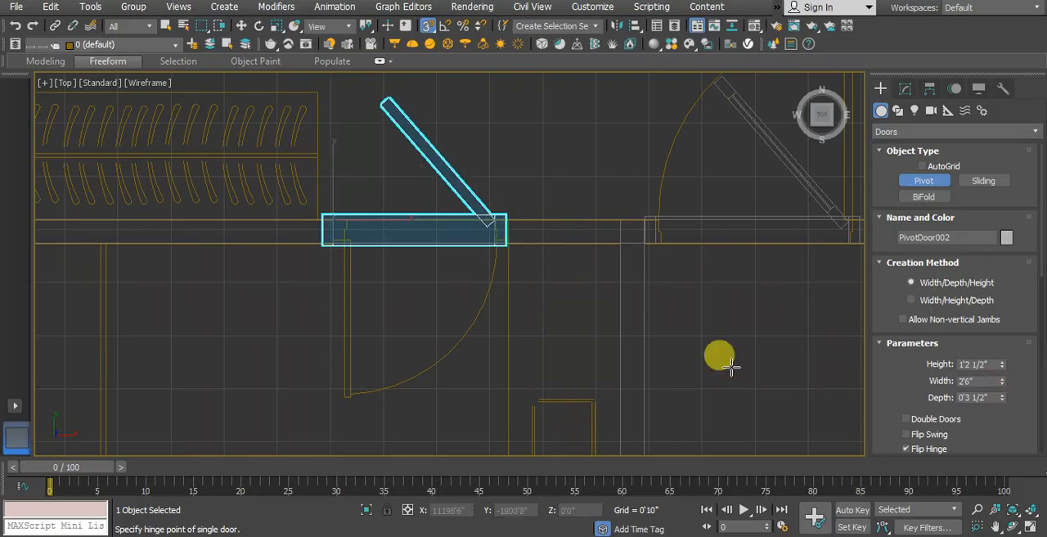
{"action": "scroll", "coordinate": [522, 247], "scroll_direction": "up", "scroll_amount": 2}
{"action": "scroll", "coordinate": [521, 247], "scroll_direction": "down", "scroll_amount": 2}
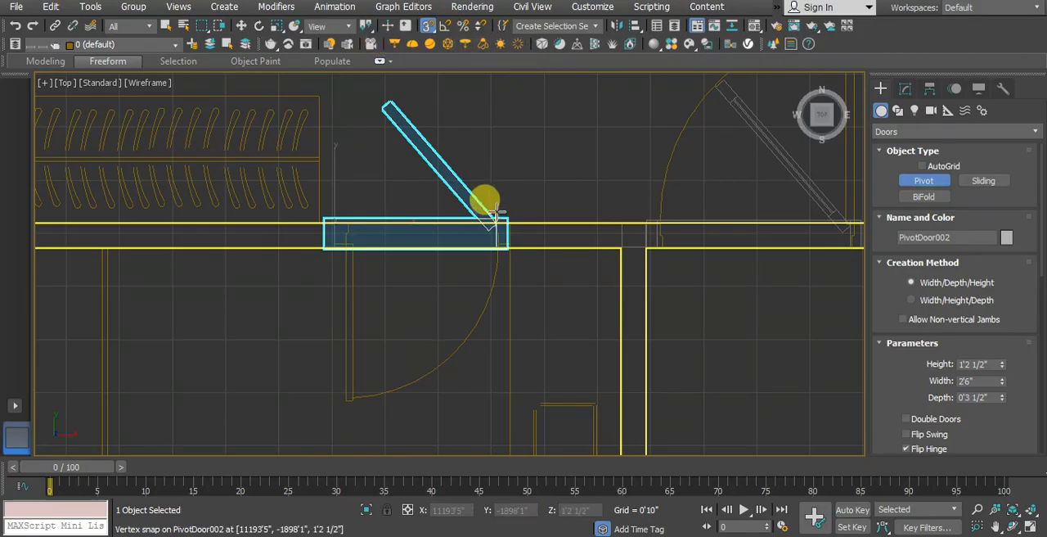
Step: Set the toilet door's height to 84 inches (7'0") and compare its swing with the arc on the plan
{"action": "key", "text": "p"}
{"action": "scroll", "coordinate": [526, 264], "scroll_direction": "down", "scroll_amount": 4}
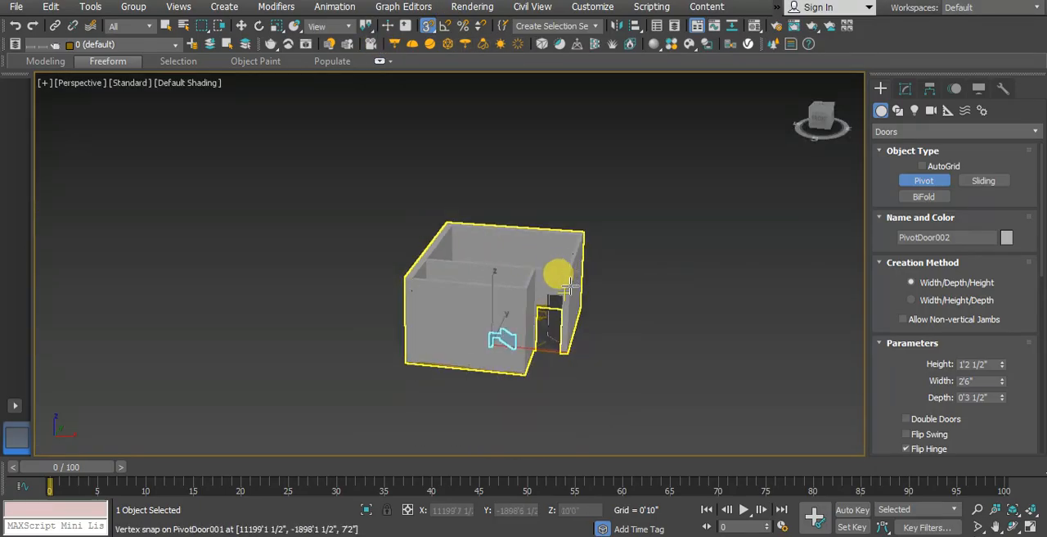
{"action": "middle_click_drag", "start_coordinate": [565, 248], "coordinate": [603, 318], "text": "alt"}
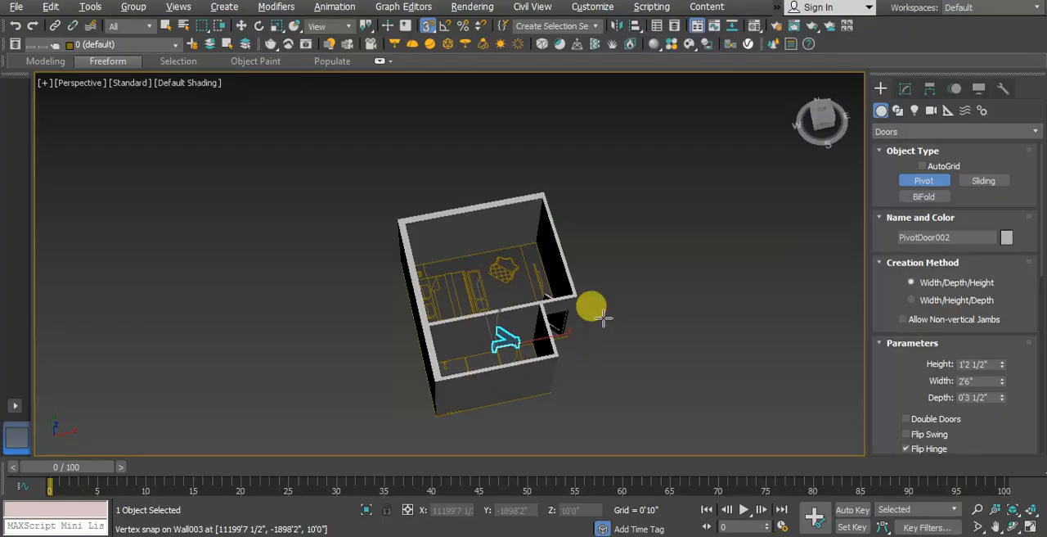
{"action": "scroll", "coordinate": [508, 321], "scroll_direction": "up", "scroll_amount": 5}
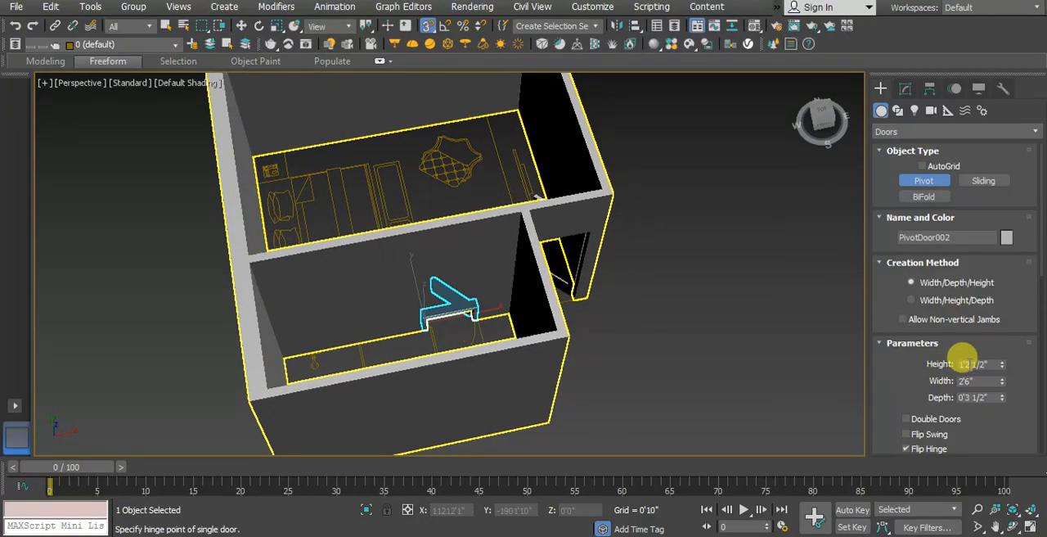
{"action": "left_click_drag", "start_coordinate": [983, 363], "coordinate": [924, 368]}
{"action": "type", "text": "8"}
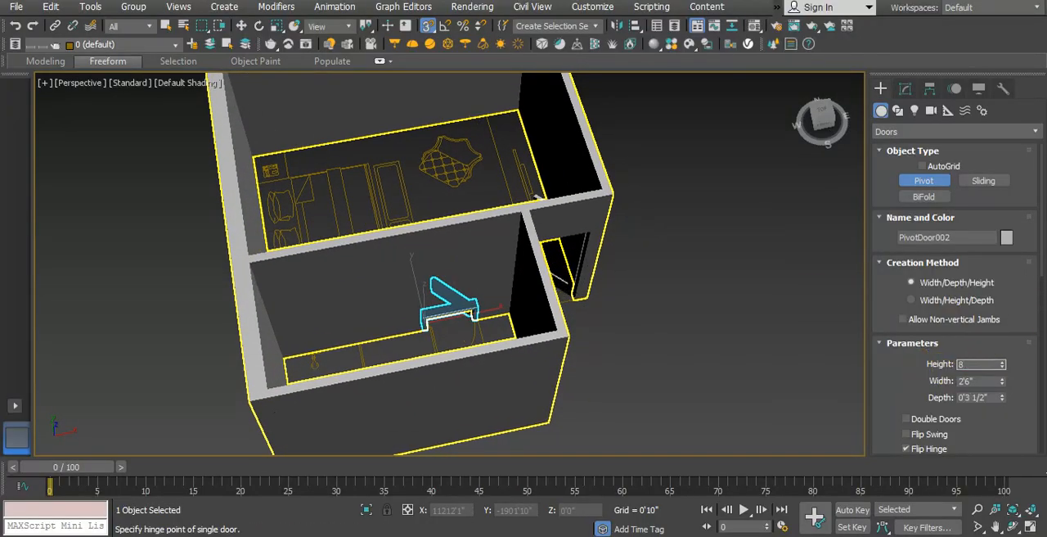
{"action": "type", "text": "4"}
{"action": "key", "text": "Return"}
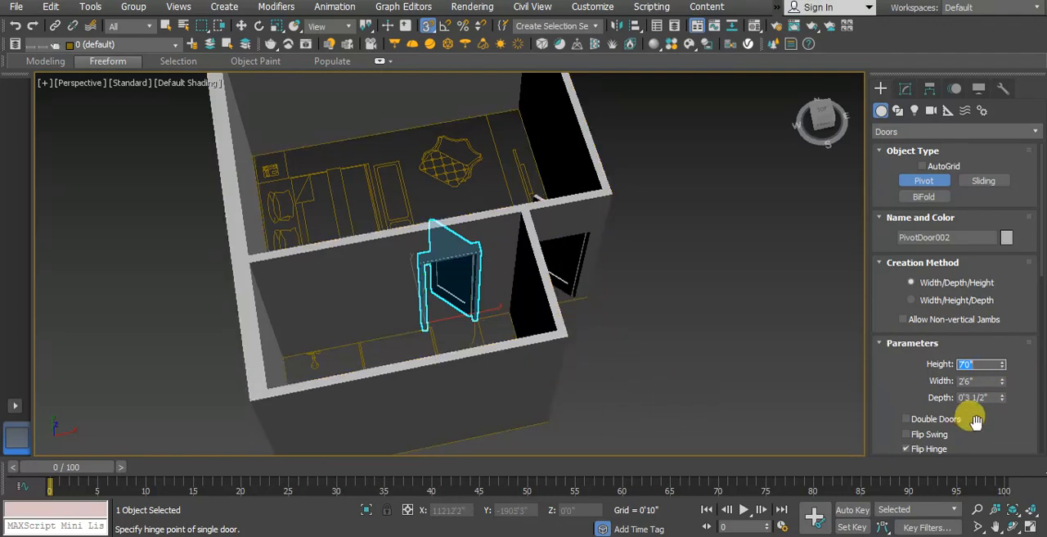
{"action": "scroll", "coordinate": [976, 419], "scroll_direction": "down", "scroll_amount": 3}
{"action": "scroll", "coordinate": [439, 315], "scroll_direction": "up", "scroll_amount": 3}
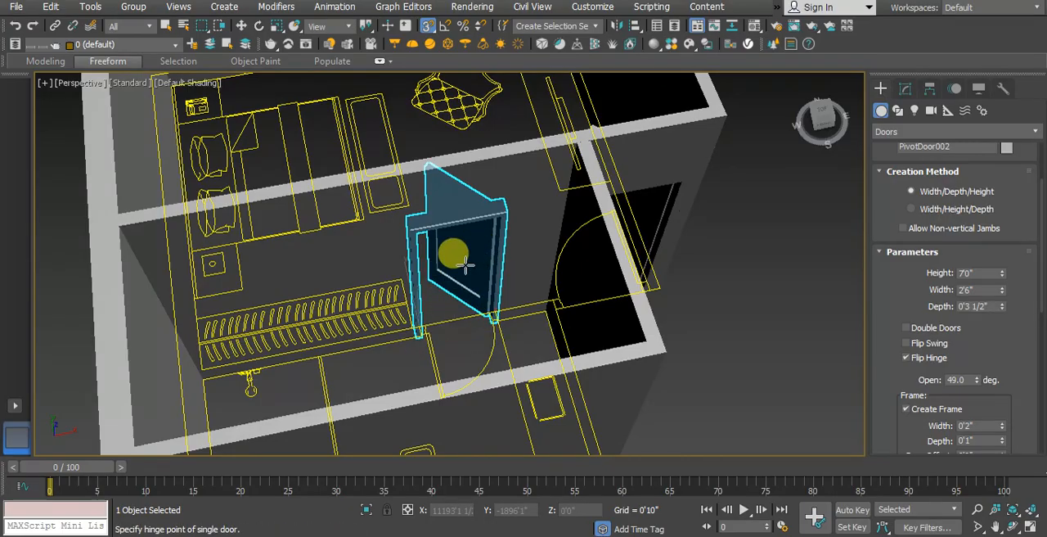
Step: Flip the toilet door's swing, turn off its flipped hinge, and open it 62 degrees to follow the plan's arc
{"action": "left_click", "coordinate": [906, 343]}
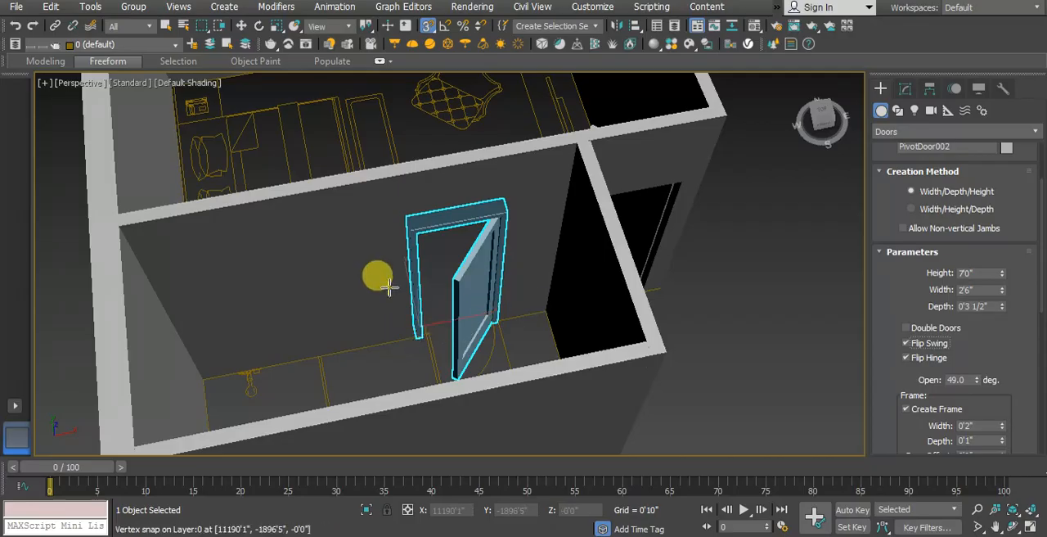
{"action": "left_click", "coordinate": [907, 359]}
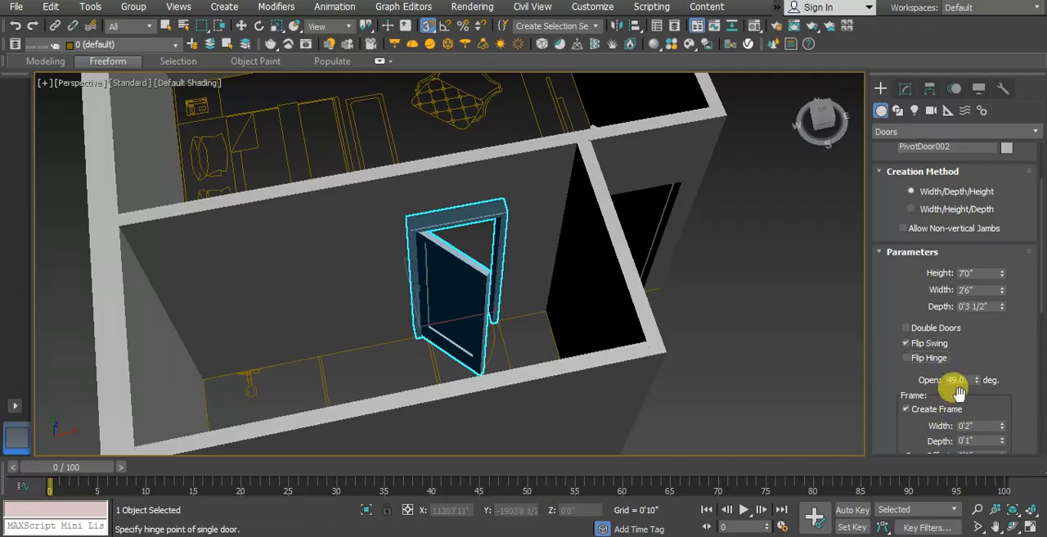
{"action": "left_click_drag", "start_coordinate": [979, 381], "coordinate": [954, 356]}
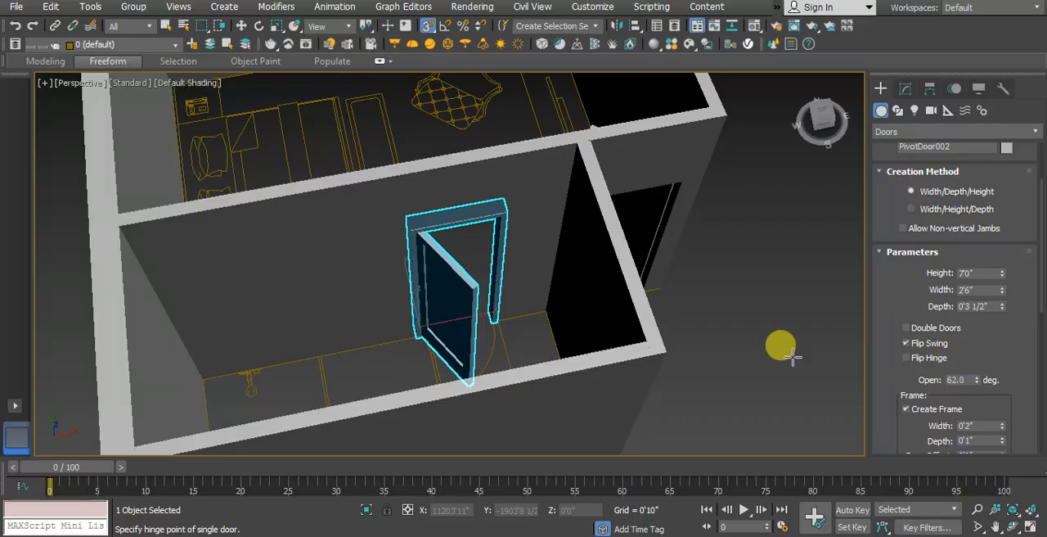
{"action": "middle_click_drag", "start_coordinate": [483, 270], "coordinate": [465, 296]}
{"action": "scroll", "coordinate": [465, 296], "scroll_direction": "down", "scroll_amount": 6}
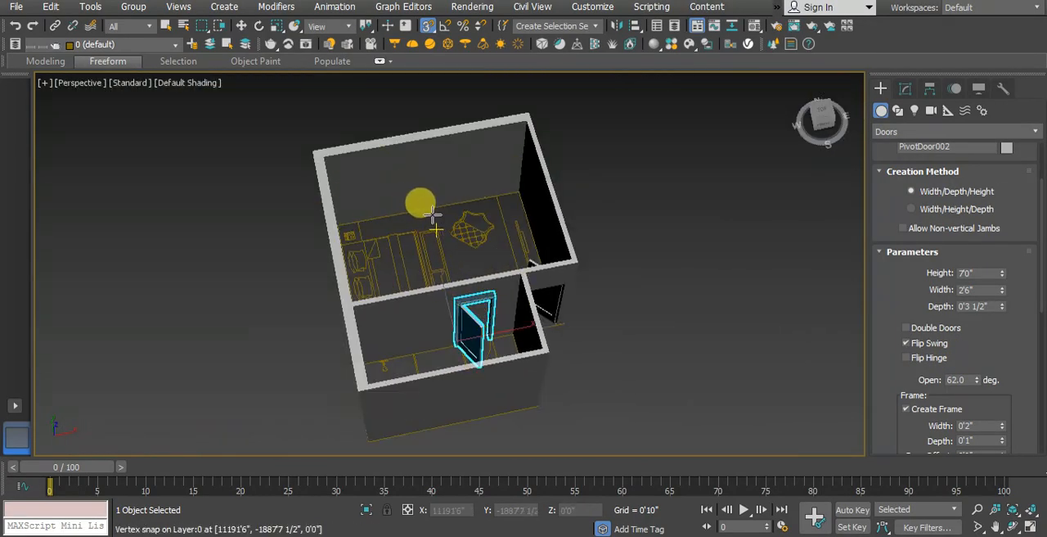
{"action": "key", "text": "t"}
{"action": "scroll", "coordinate": [409, 253], "scroll_direction": "down", "scroll_amount": 8}
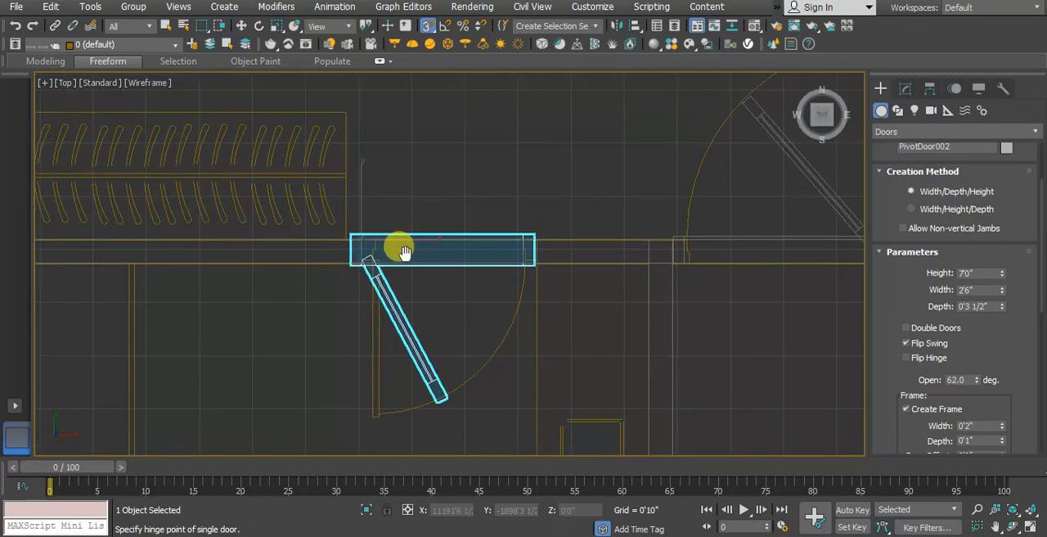
Step: Draw a fixed window 10'0" wide, 0'9" deep and about 2'1" high across the bedroom window opening on the plan
{"action": "scroll", "coordinate": [422, 242], "scroll_direction": "up", "scroll_amount": 5}
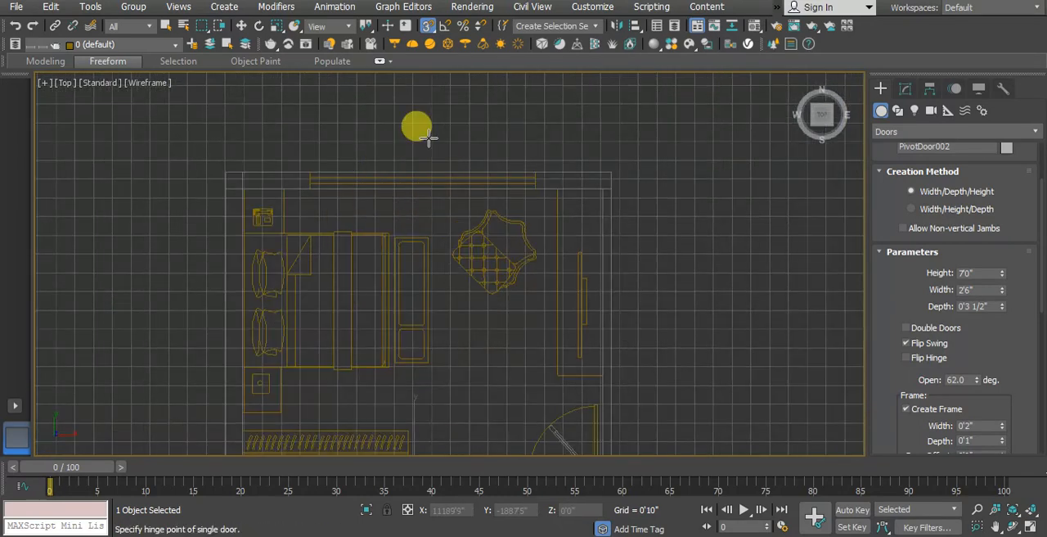
{"action": "scroll", "coordinate": [364, 190], "scroll_direction": "up", "scroll_amount": 2}
{"action": "scroll", "coordinate": [364, 191], "scroll_direction": "up", "scroll_amount": 1}
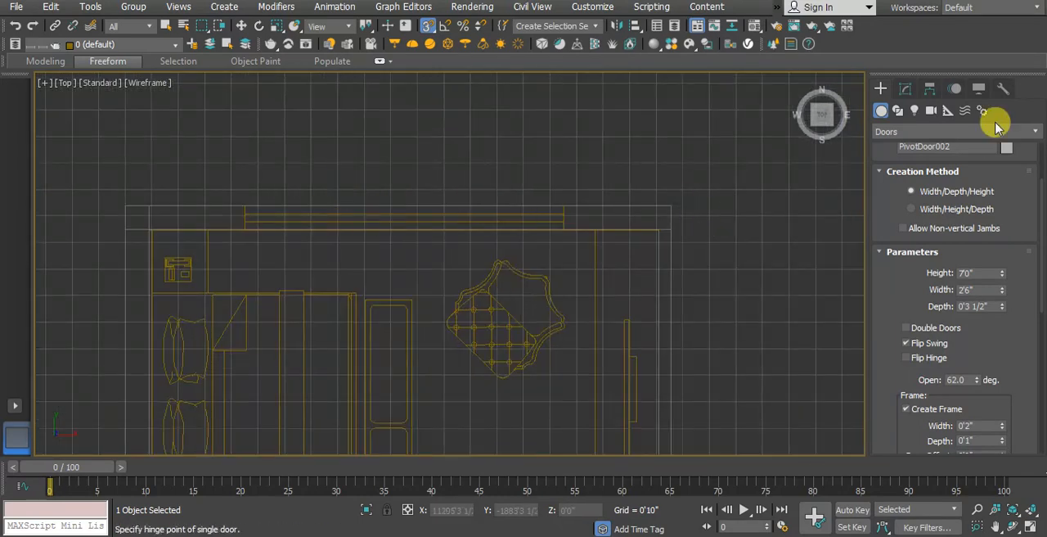
{"action": "left_click", "coordinate": [906, 131]}
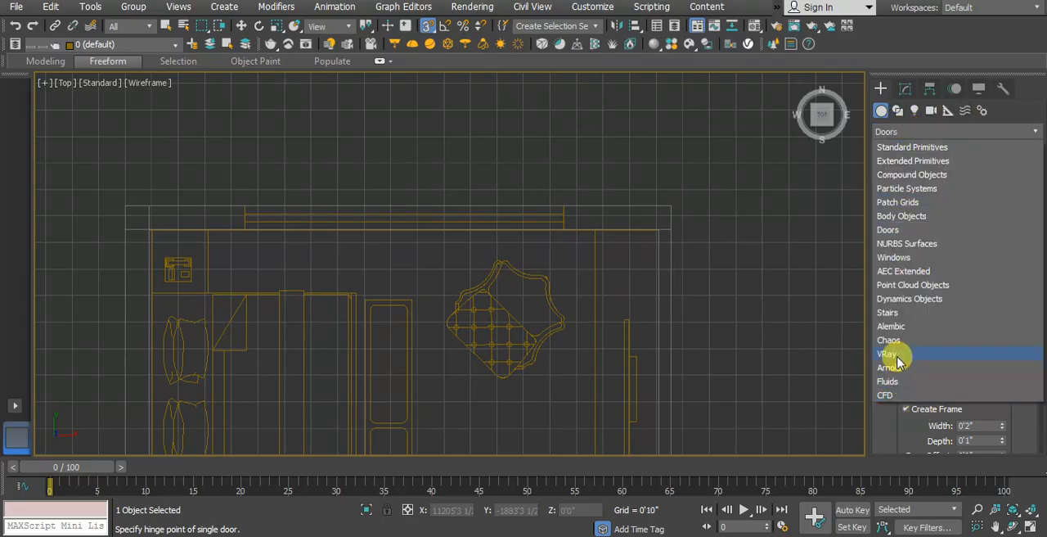
{"action": "left_click", "coordinate": [897, 259]}
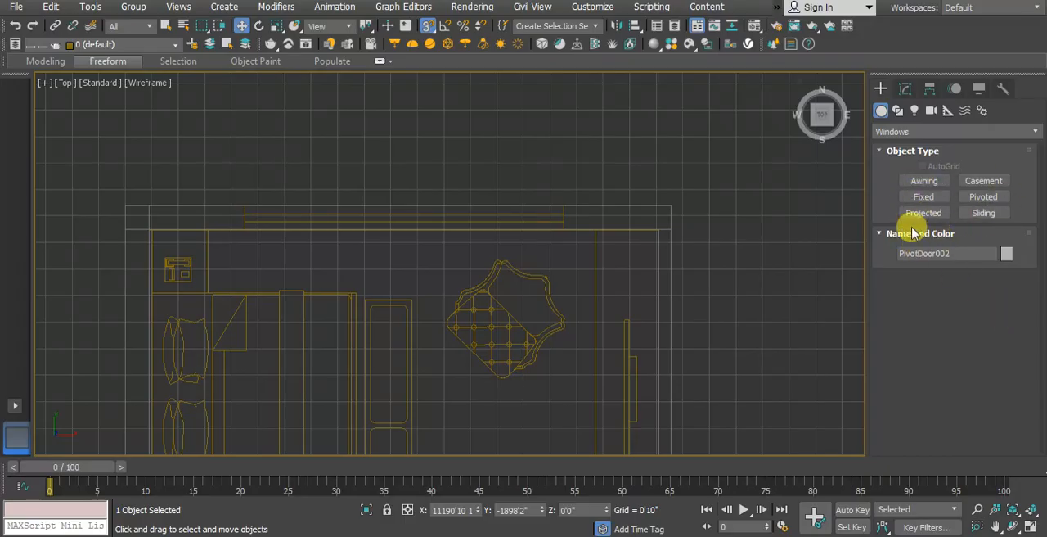
{"action": "left_click", "coordinate": [925, 198]}
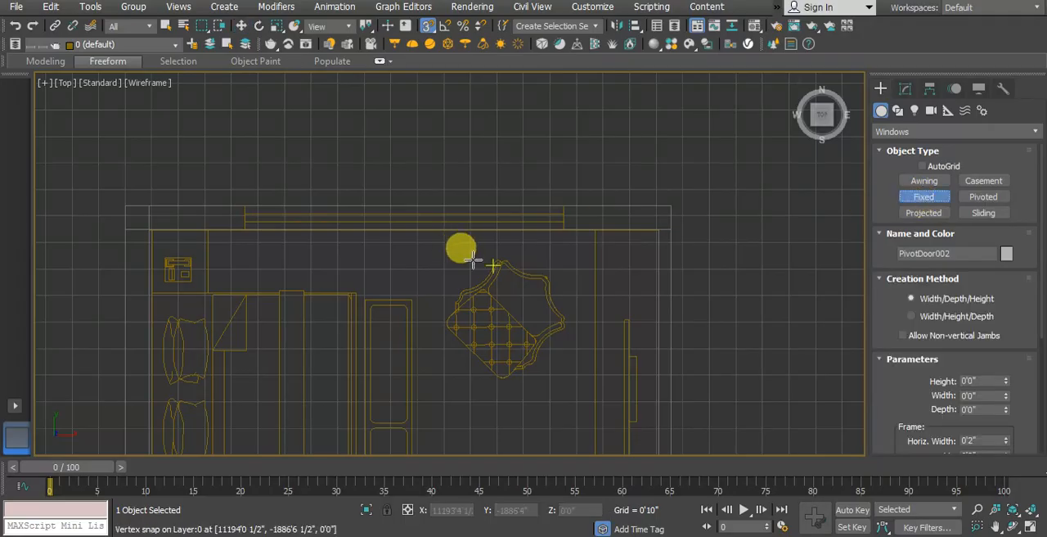
{"action": "left_click_drag", "start_coordinate": [292, 211], "coordinate": [555, 218]}
{"action": "left_click", "coordinate": [556, 227]}
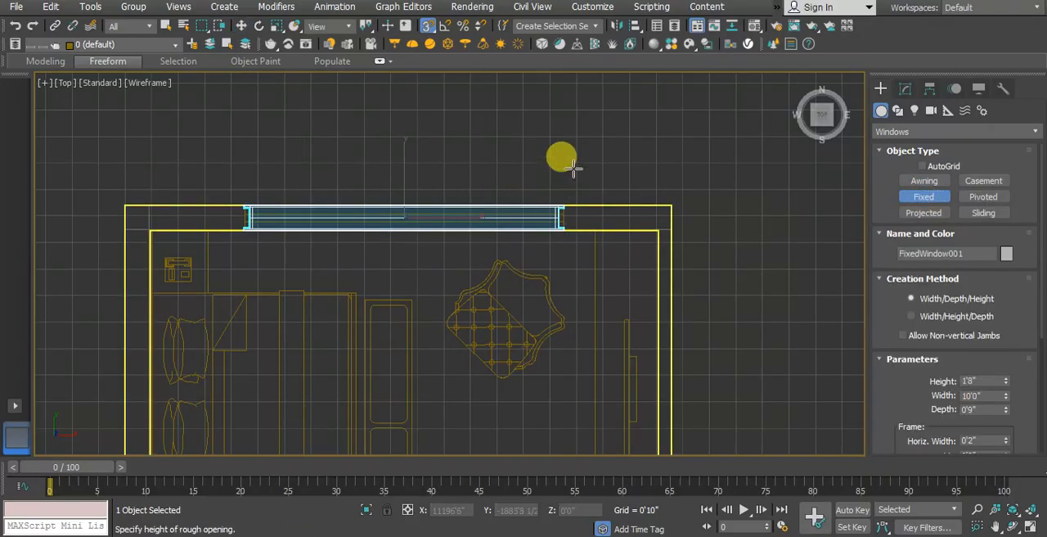
{"action": "left_click", "coordinate": [579, 235]}
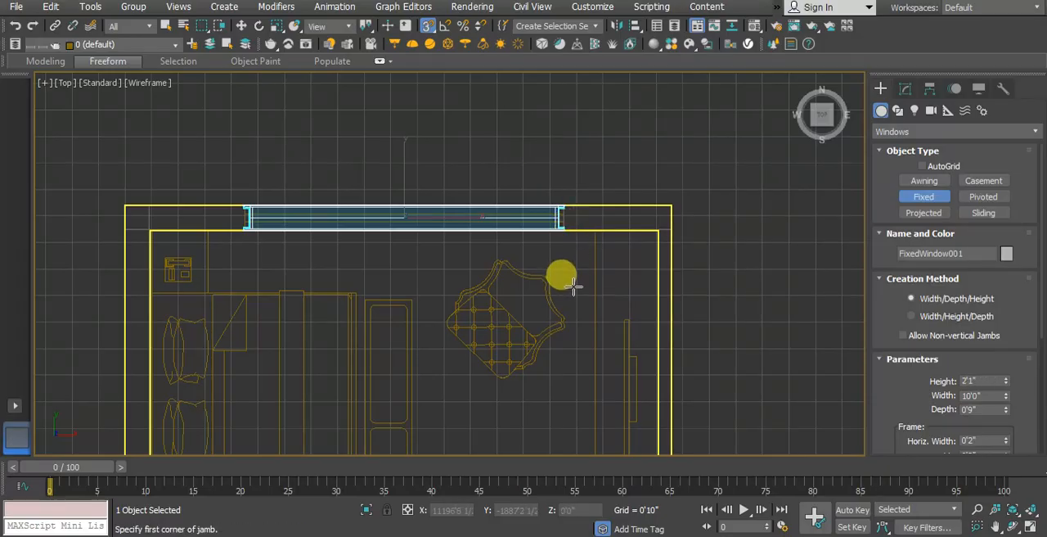
Step: Set the bedroom window's height to 60 inches (5'0") while viewing it from outside in perspective
{"action": "key", "text": "p"}
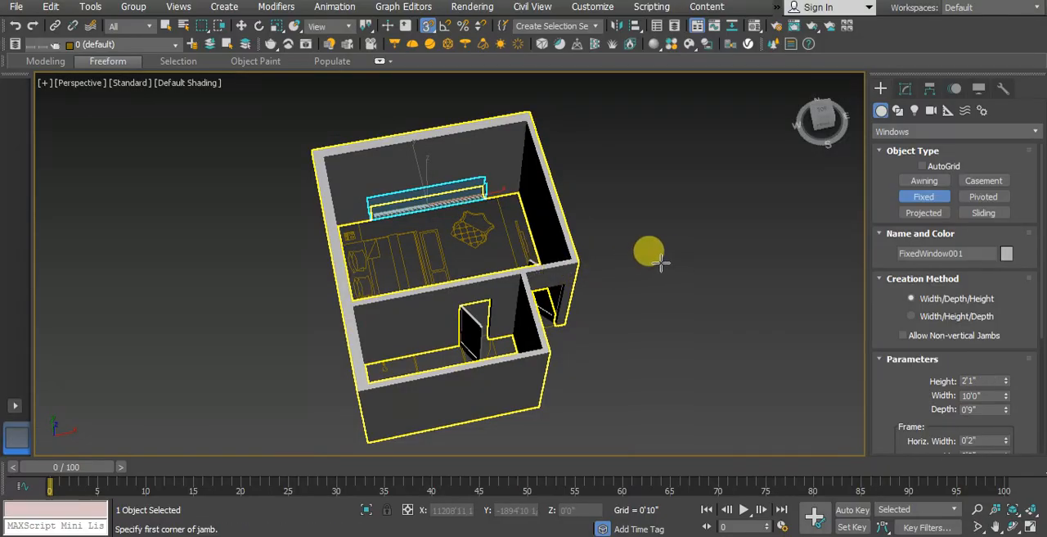
{"action": "middle_click_drag", "start_coordinate": [661, 262], "coordinate": [562, 207], "text": "alt"}
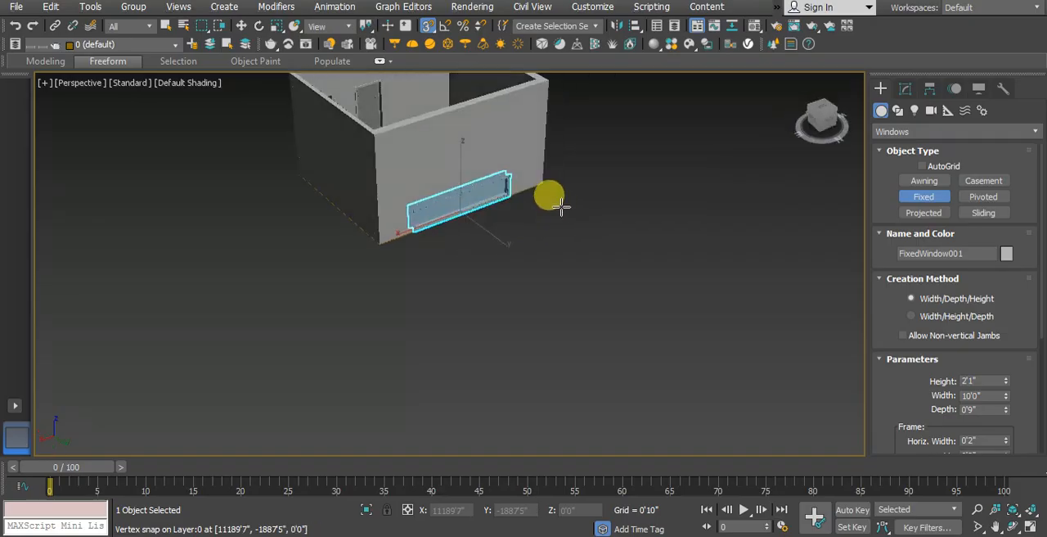
{"action": "scroll", "coordinate": [491, 140], "scroll_direction": "up", "scroll_amount": 5}
{"action": "middle_click_drag", "start_coordinate": [445, 131], "coordinate": [486, 201]}
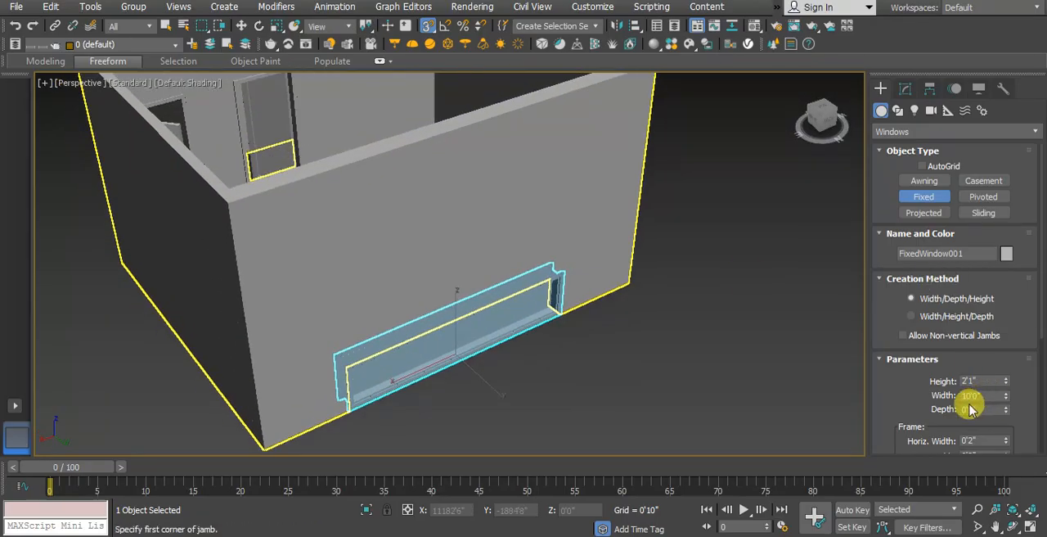
{"action": "scroll", "coordinate": [900, 376], "scroll_direction": "down", "scroll_amount": 2}
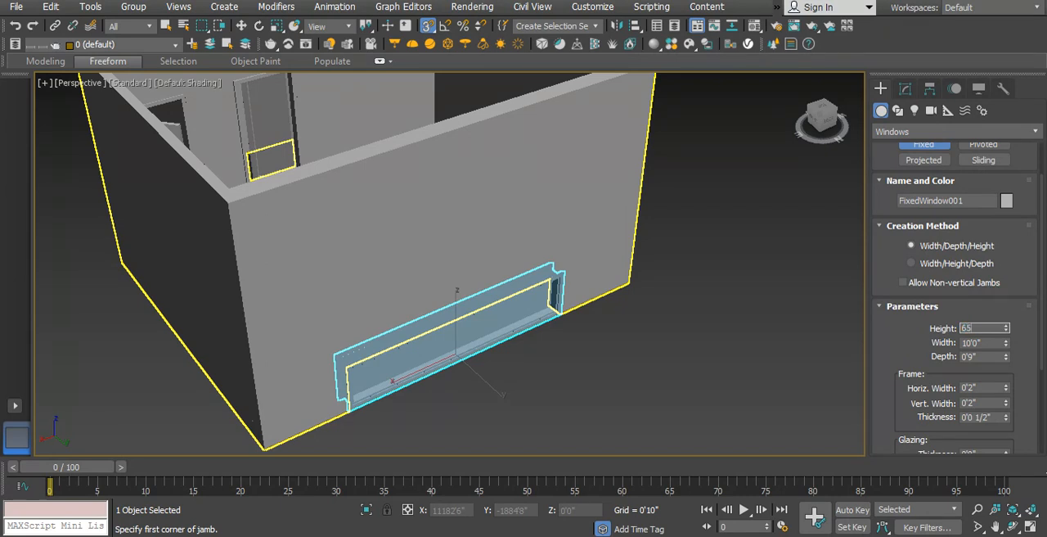
{"action": "key", "text": "Return"}
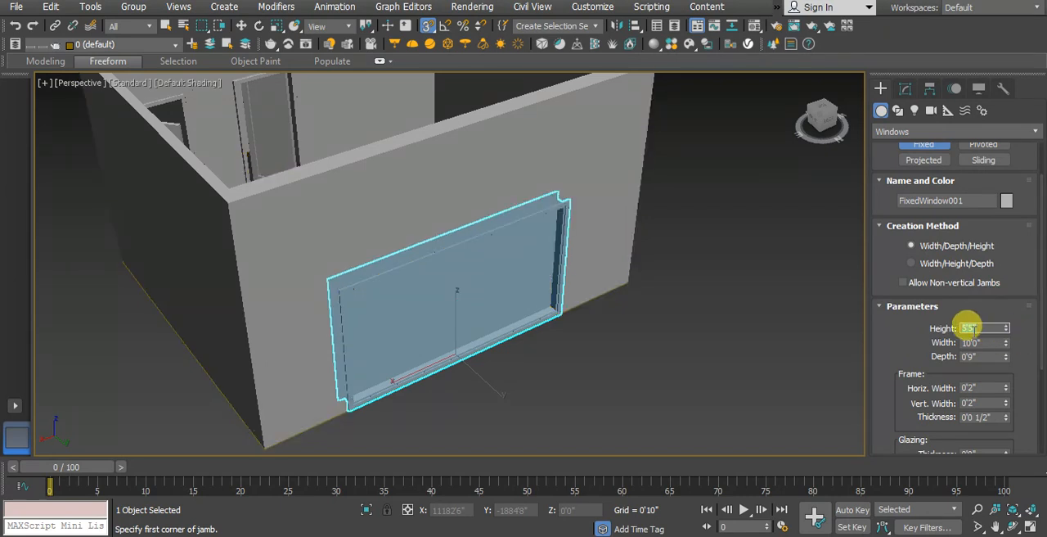
{"action": "type", "text": "6"}
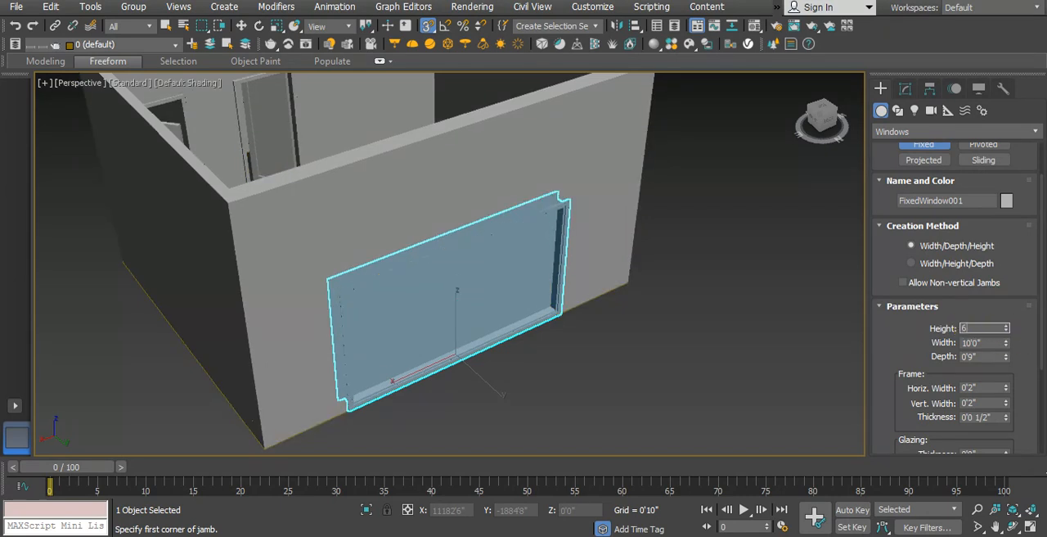
{"action": "type", "text": "0"}
{"action": "key", "text": "Return"}
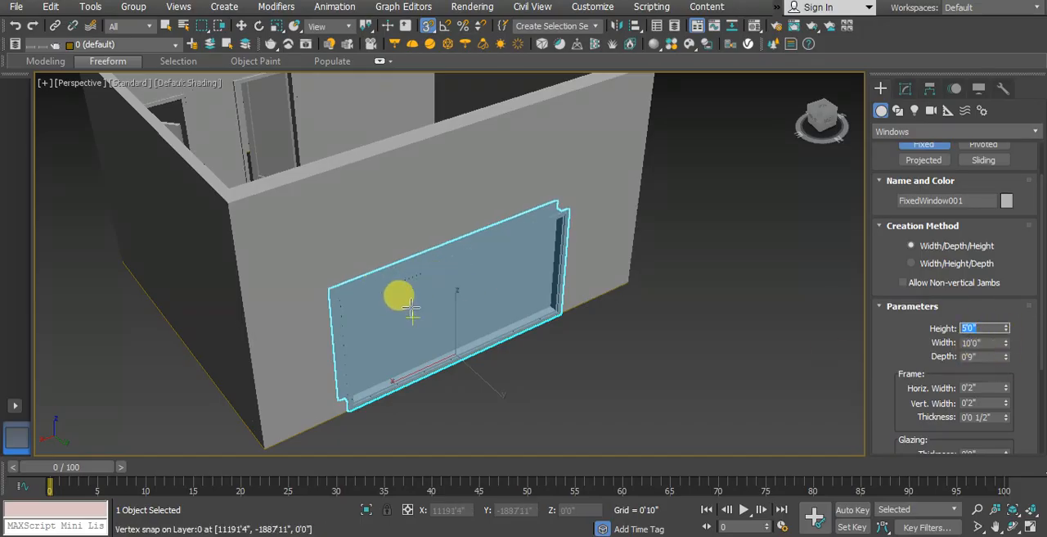
Step: Turn off snapping, raise the window along Z to about 3'0 1/2" above the floor, and deselect it
{"action": "left_click", "coordinate": [428, 26]}
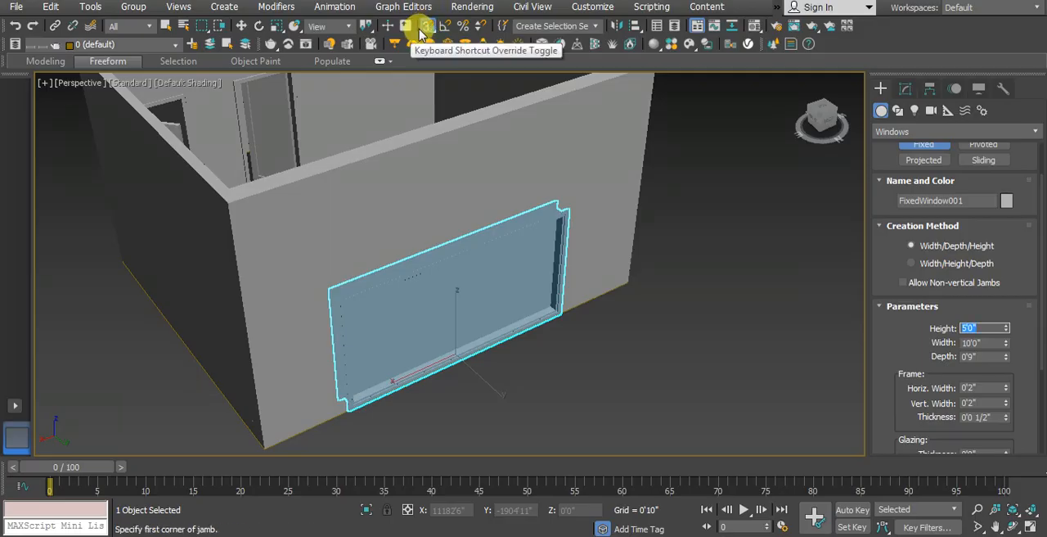
{"action": "left_click", "coordinate": [244, 25]}
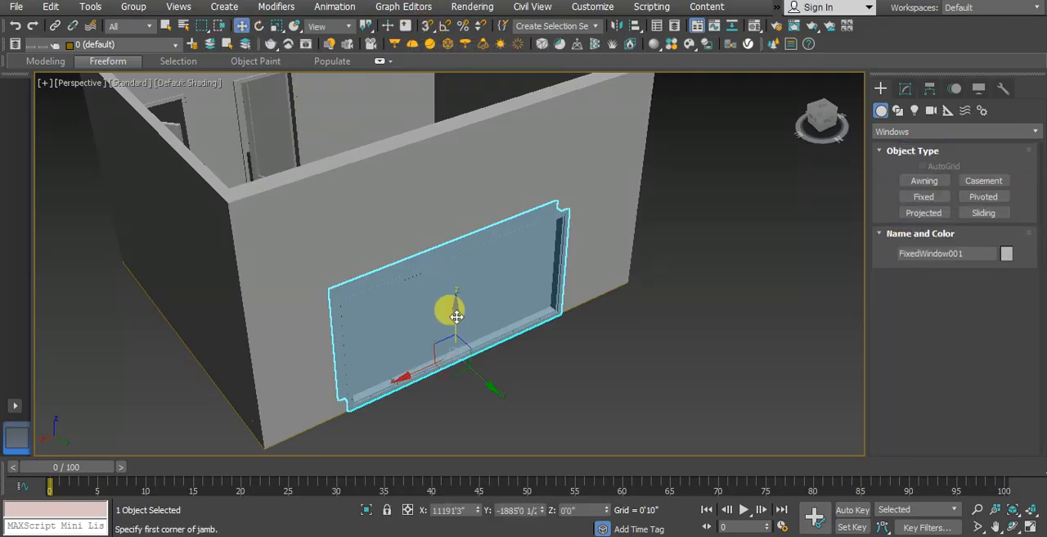
{"action": "left_click_drag", "start_coordinate": [456, 314], "coordinate": [455, 253]}
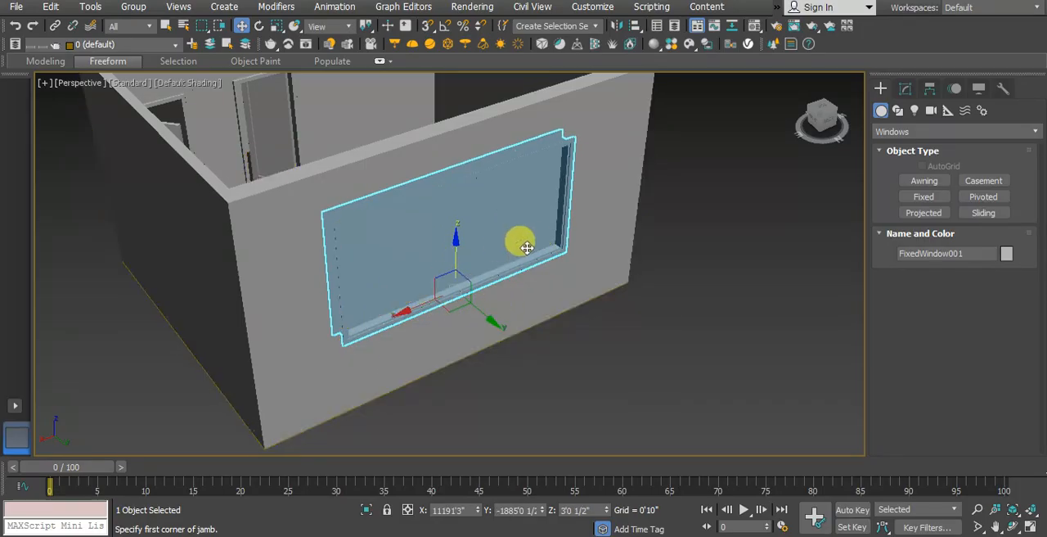
{"action": "left_click", "coordinate": [588, 367]}
Step: Divide the bedroom window into 3 horizontal and 2 vertical panels, and deselect it
{"action": "left_click", "coordinate": [445, 293]}
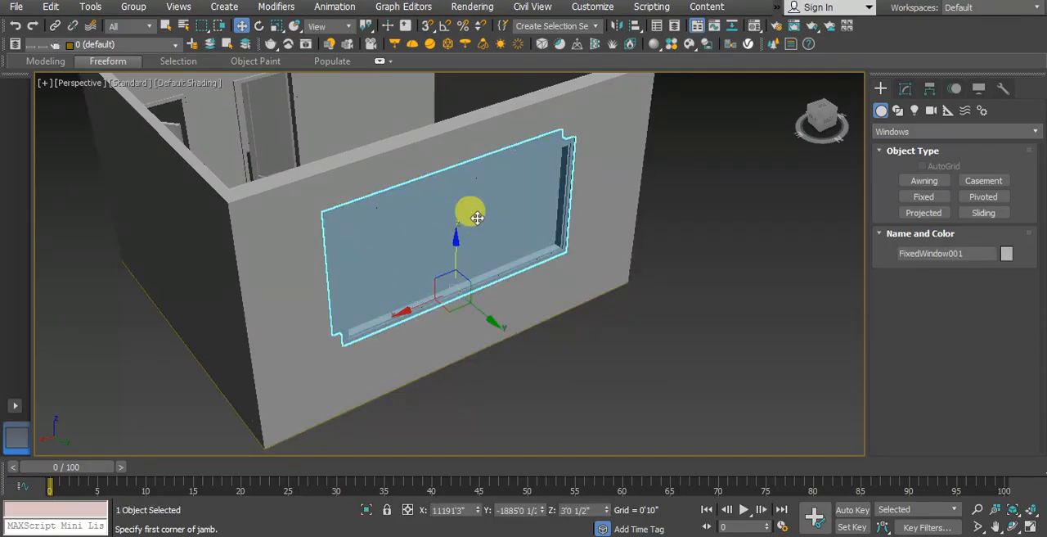
{"action": "left_click", "coordinate": [905, 87]}
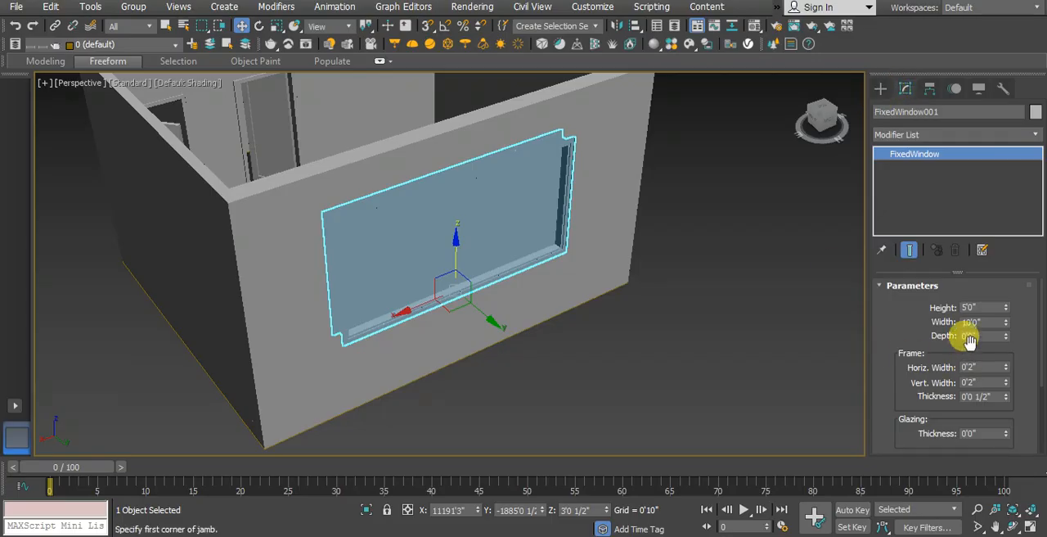
{"action": "left_click_drag", "start_coordinate": [892, 401], "coordinate": [895, 273]}
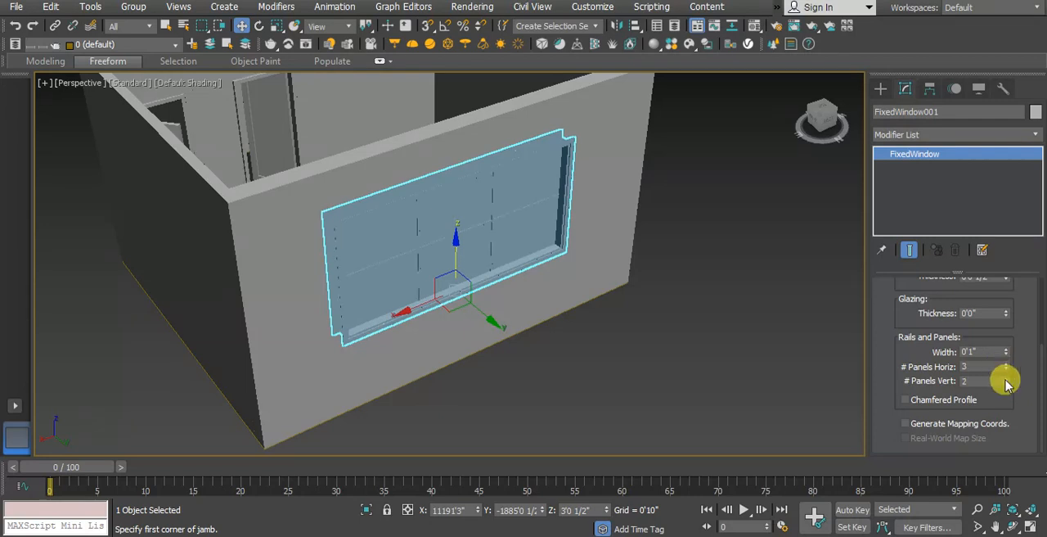
{"action": "left_click", "coordinate": [626, 386]}
{"action": "middle_click_drag", "start_coordinate": [553, 347], "coordinate": [600, 381]}
{"action": "scroll", "coordinate": [455, 293], "scroll_direction": "up", "scroll_amount": 2}
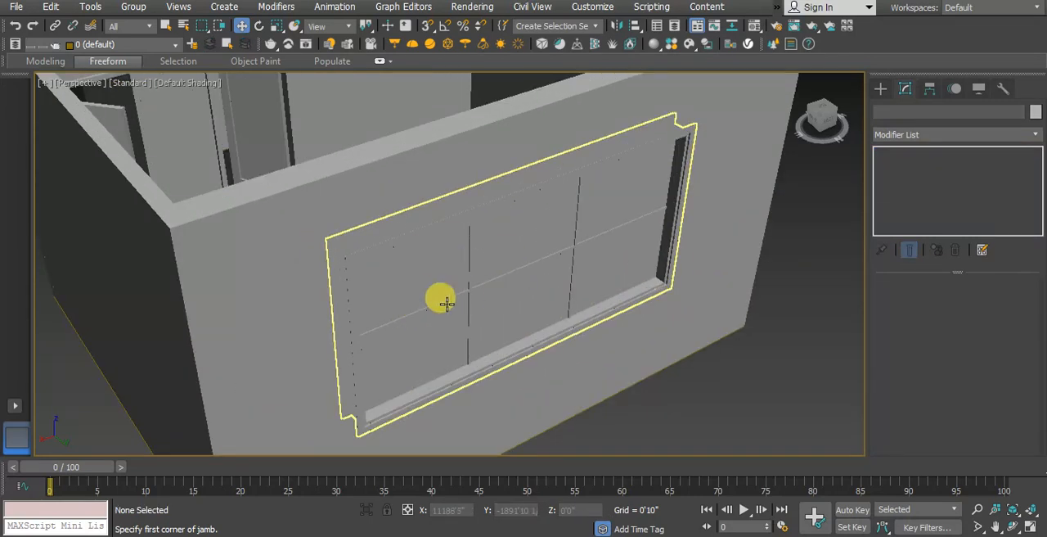
Step: Examine the window from the room's interior side and review its frame, glazing and panel parameters
{"action": "scroll", "coordinate": [778, 344], "scroll_direction": "down", "scroll_amount": 6}
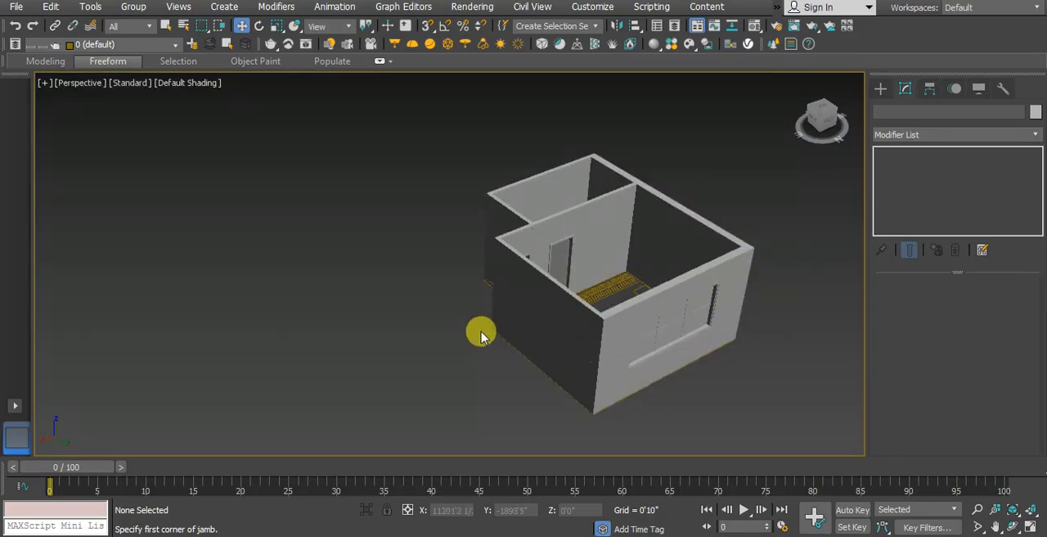
{"action": "middle_click_drag", "start_coordinate": [426, 304], "coordinate": [391, 270], "text": "alt"}
{"action": "scroll", "coordinate": [628, 302], "scroll_direction": "down", "scroll_amount": 3}
{"action": "scroll", "coordinate": [360, 247], "scroll_direction": "up", "scroll_amount": 4}
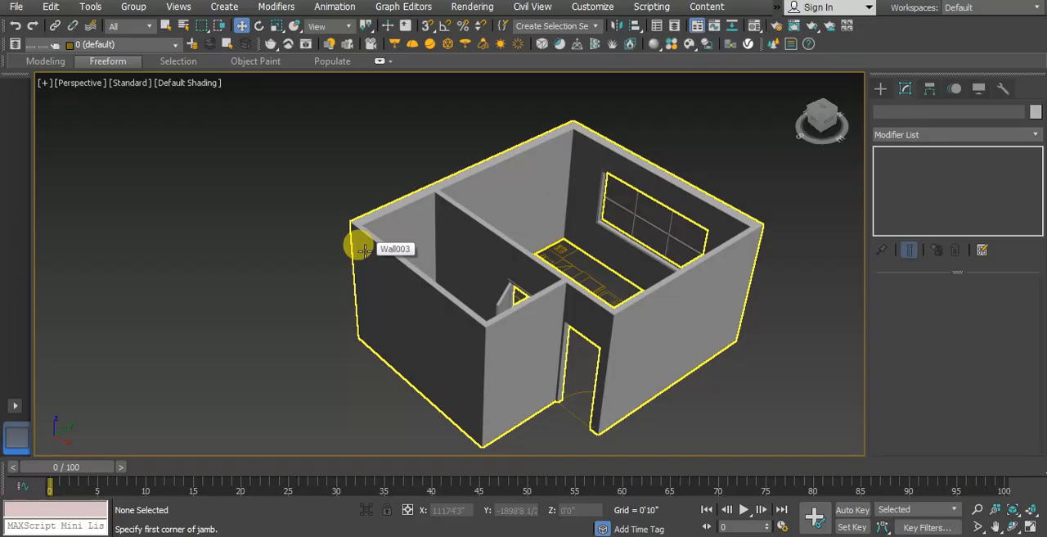
{"action": "left_click", "coordinate": [672, 237]}
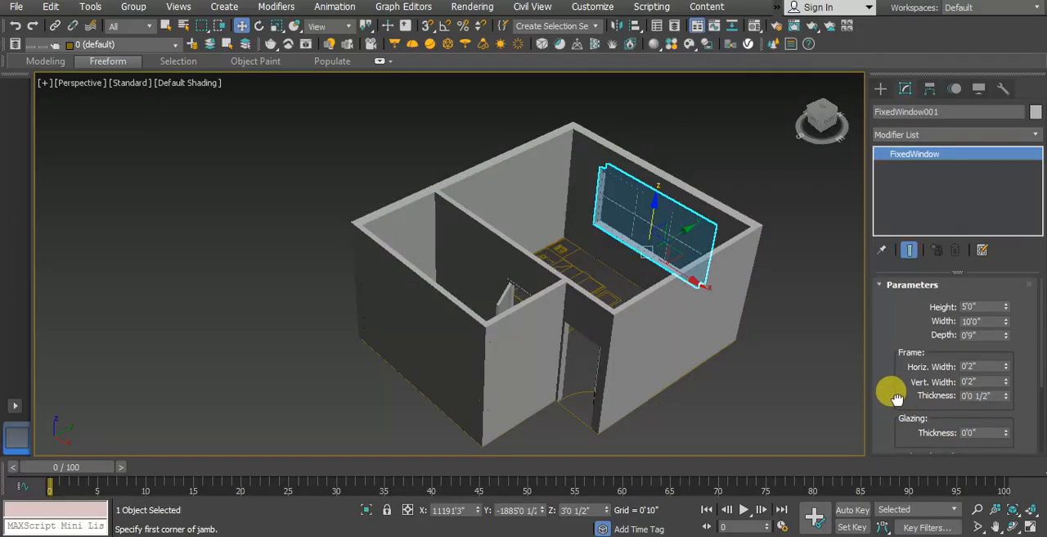
{"action": "left_click_drag", "start_coordinate": [892, 392], "coordinate": [884, 271]}
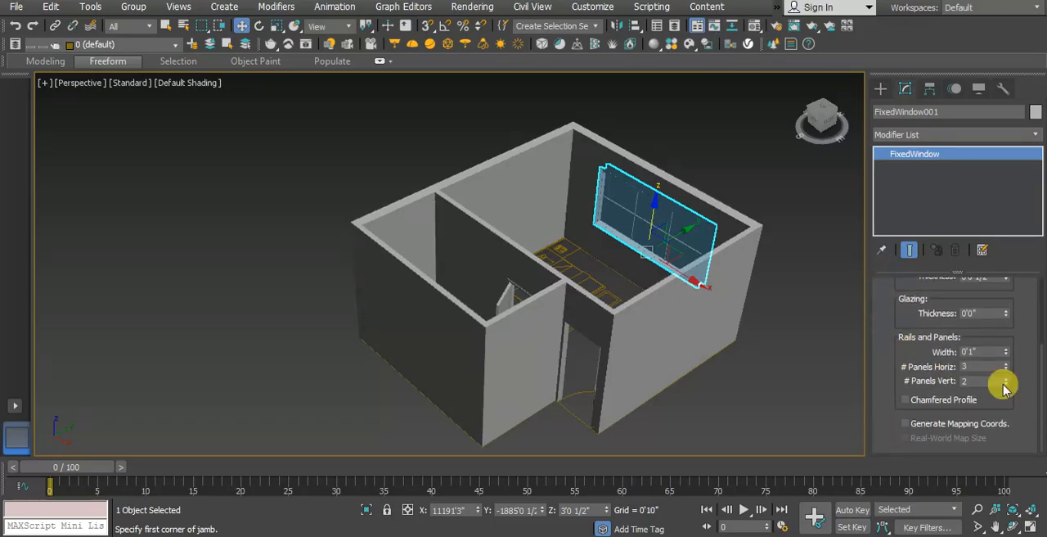
{"action": "left_click_drag", "start_coordinate": [900, 303], "coordinate": [923, 460]}
{"action": "left_click", "coordinate": [766, 394]}
{"action": "middle_click_drag", "start_coordinate": [767, 392], "coordinate": [712, 374], "text": "alt"}
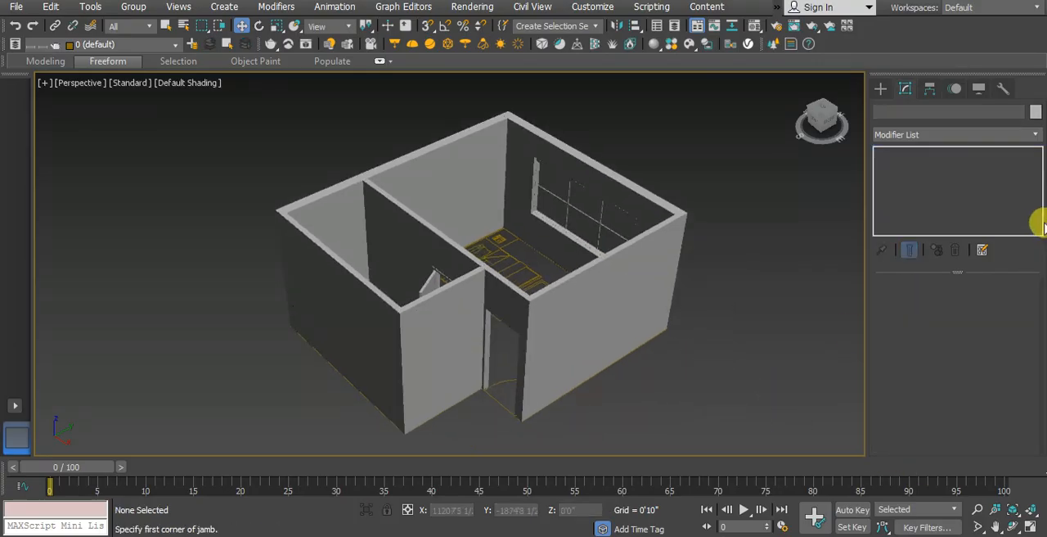
Step: Show the whole floor plan in the top view and turn on 3D vertex snapping
{"action": "left_click", "coordinate": [883, 90]}
{"action": "left_click", "coordinate": [912, 131]}
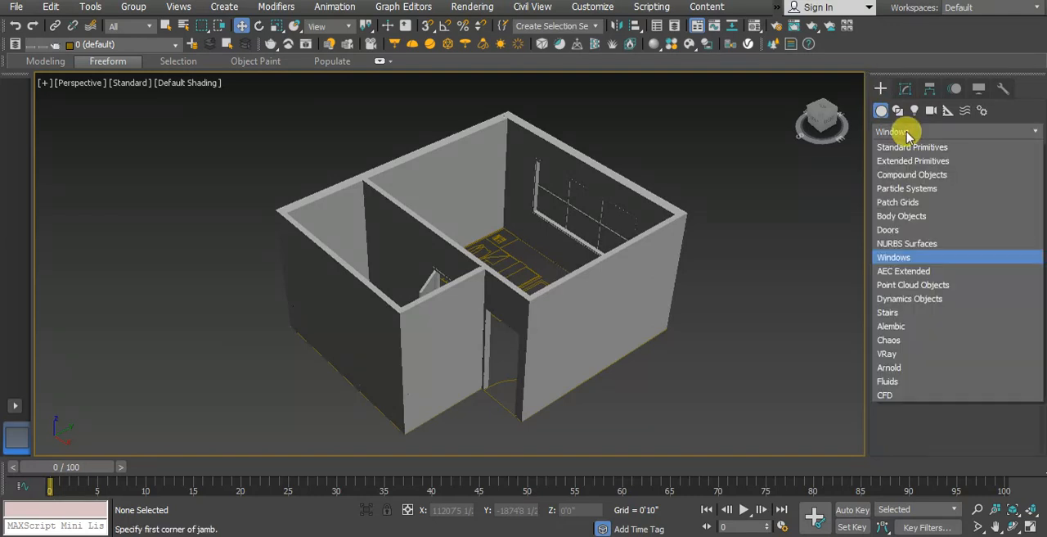
{"action": "left_click", "coordinate": [910, 143]}
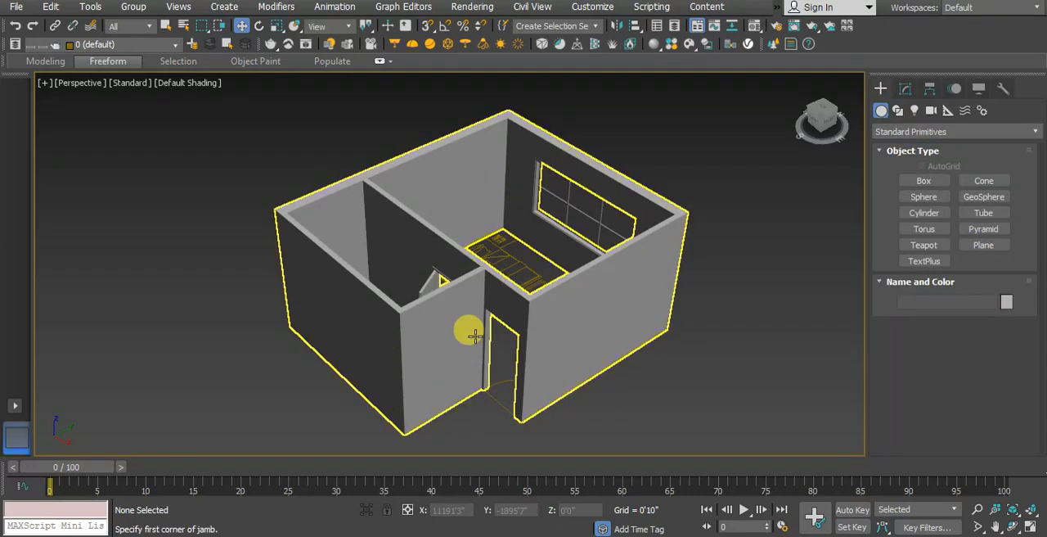
{"action": "key", "text": "t"}
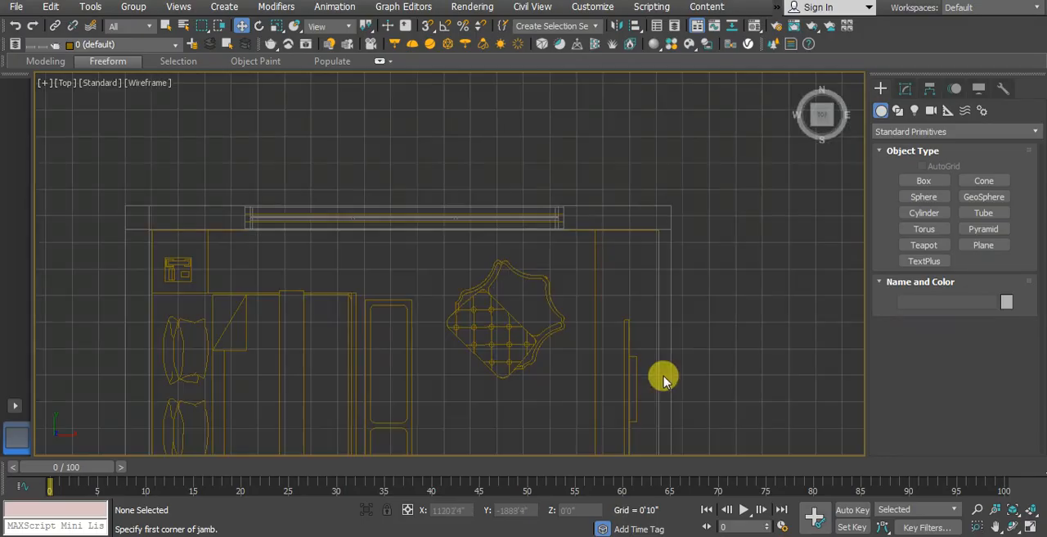
{"action": "middle_click_drag", "start_coordinate": [446, 303], "coordinate": [431, 233]}
{"action": "scroll", "coordinate": [426, 242], "scroll_direction": "down", "scroll_amount": 6}
{"action": "scroll", "coordinate": [391, 326], "scroll_direction": "up", "scroll_amount": 4}
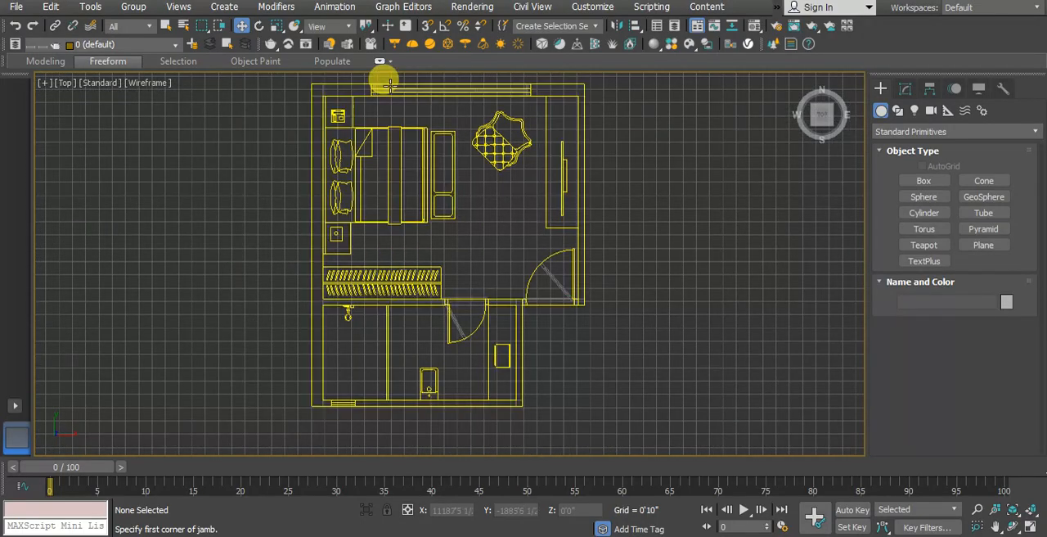
{"action": "left_click", "coordinate": [427, 27]}
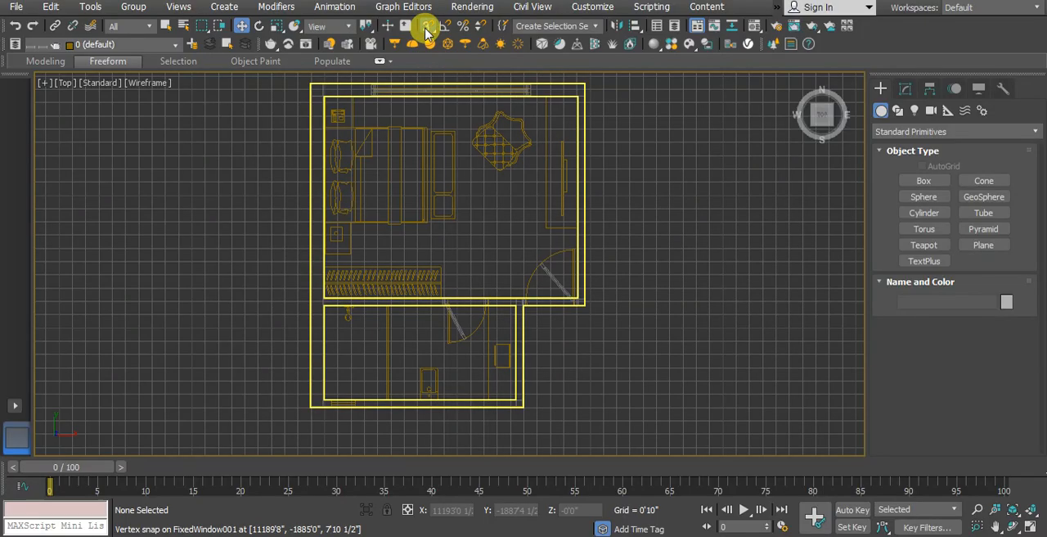
{"action": "right_click", "coordinate": [427, 27]}
{"action": "left_click", "coordinate": [621, 160]}
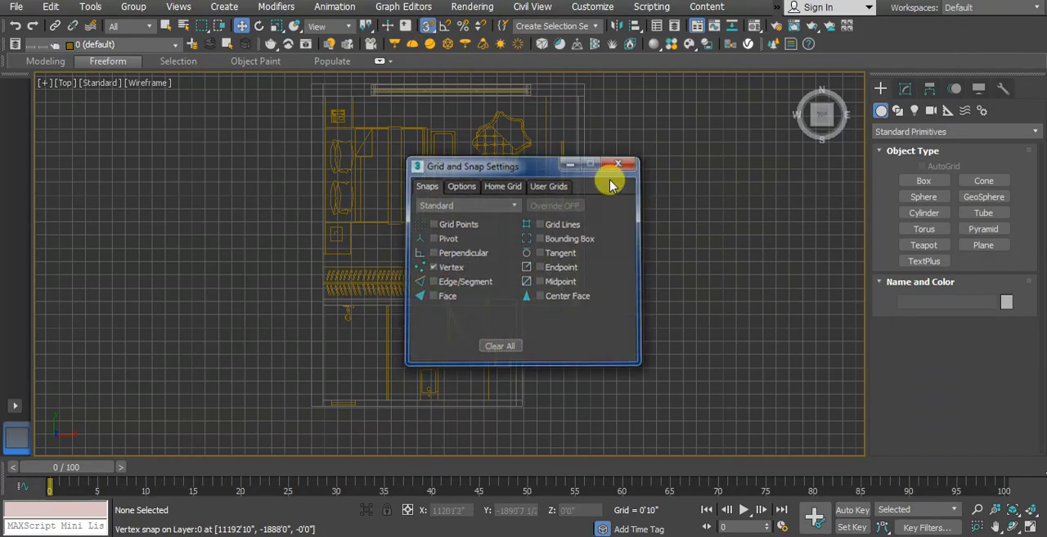
Step: Start a Line spline with Corner initial and drag types, tracing the toilet's outer south wall edge from its southeast to its southwest corner
{"action": "left_click", "coordinate": [897, 110]}
{"action": "left_click", "coordinate": [918, 193]}
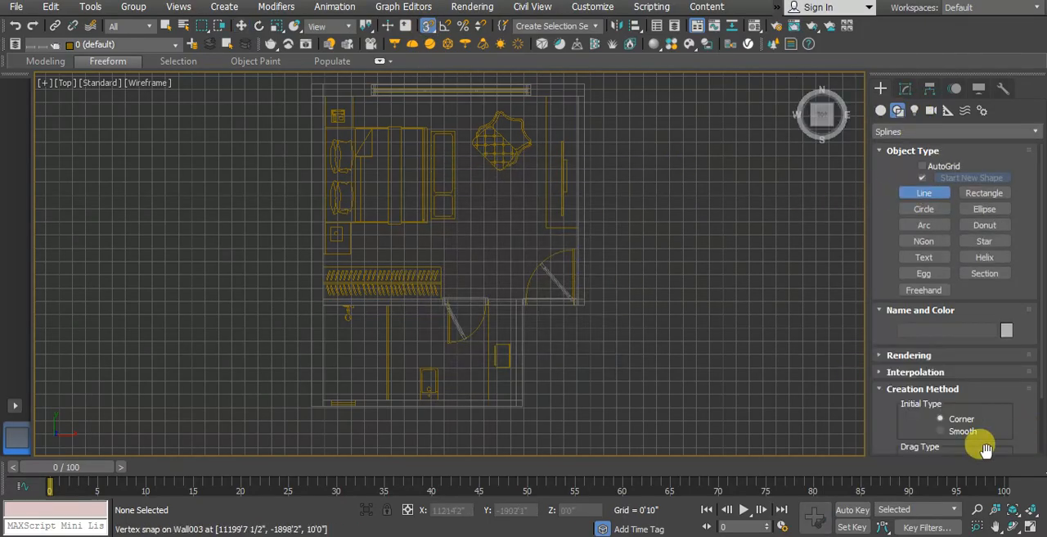
{"action": "left_click_drag", "start_coordinate": [918, 421], "coordinate": [935, 267]}
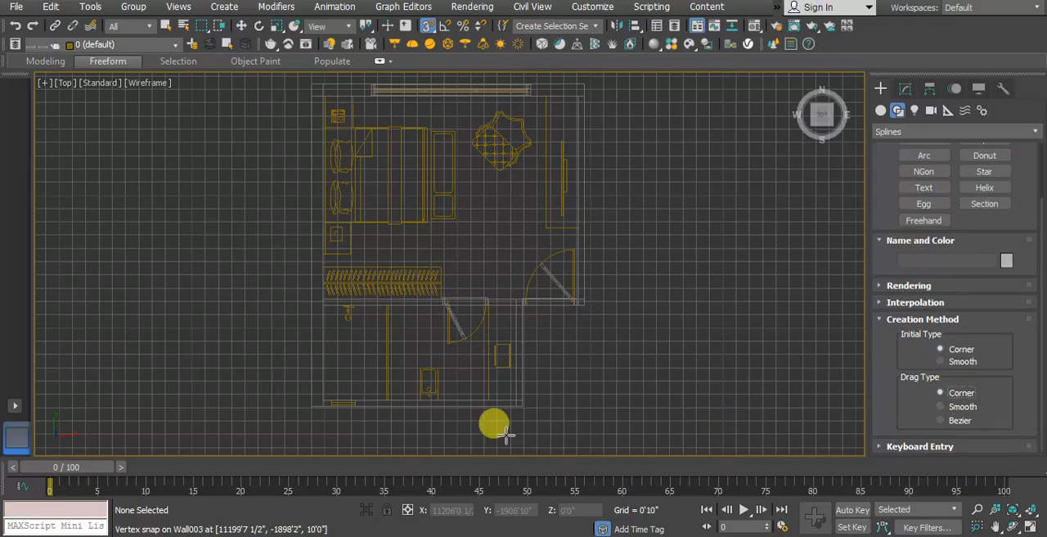
{"action": "scroll", "coordinate": [521, 407], "scroll_direction": "up", "scroll_amount": 6}
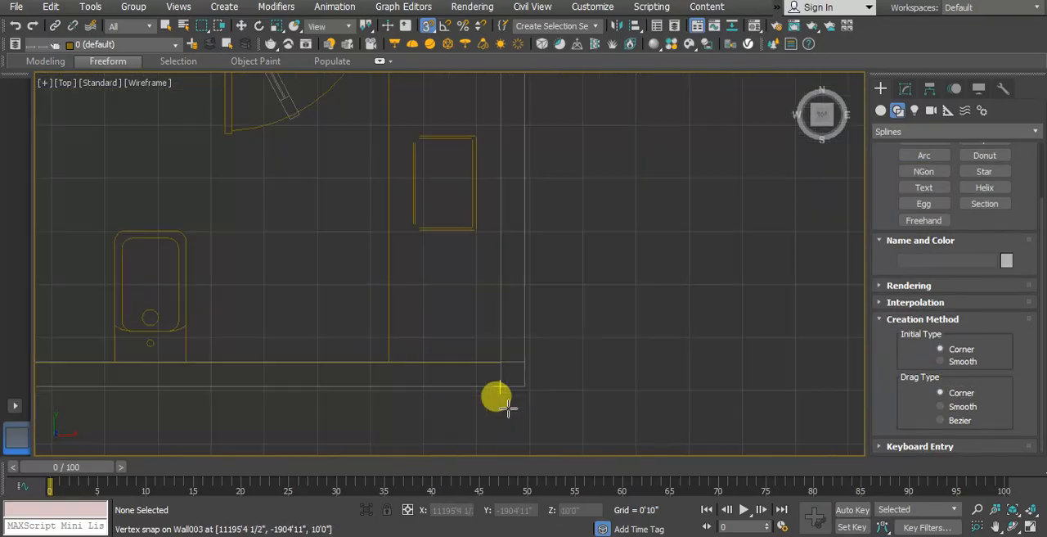
{"action": "left_click", "coordinate": [541, 364]}
{"action": "scroll", "coordinate": [702, 411], "scroll_direction": "down", "scroll_amount": 5}
{"action": "scroll", "coordinate": [286, 376], "scroll_direction": "down", "scroll_amount": 1}
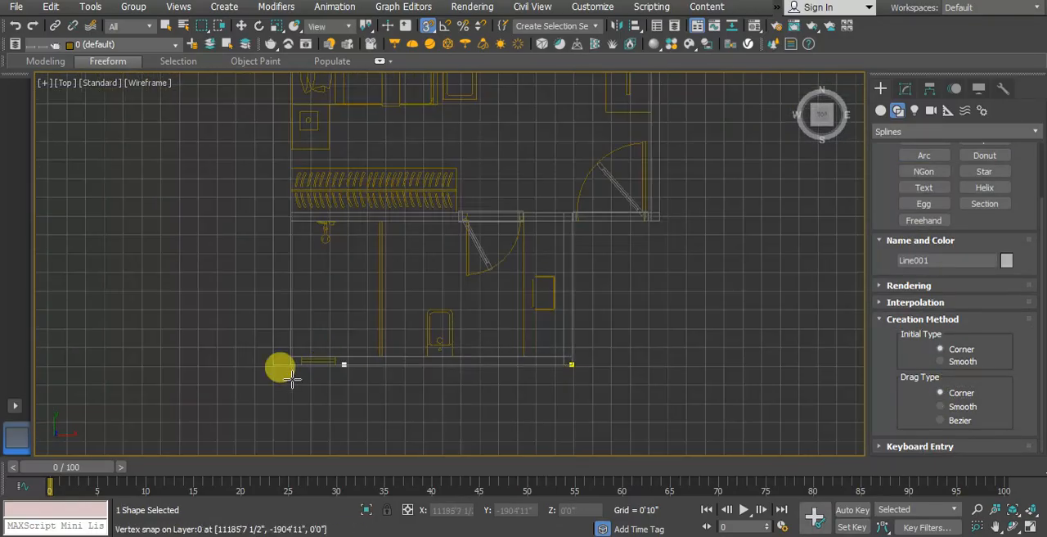
{"action": "scroll", "coordinate": [281, 360], "scroll_direction": "up", "scroll_amount": 6}
{"action": "left_click", "coordinate": [273, 341]}
Step: Continue the spline up the outer west wall, across the bedroom's north wall and down its east wall to the southeast corner
{"action": "scroll", "coordinate": [296, 381], "scroll_direction": "down", "scroll_amount": 7}
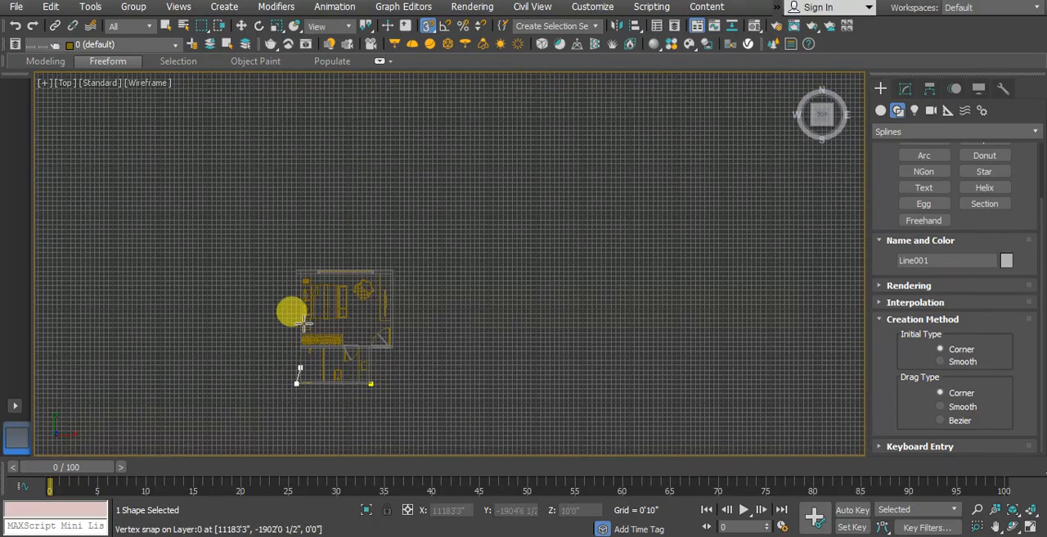
{"action": "scroll", "coordinate": [291, 237], "scroll_direction": "up", "scroll_amount": 6}
{"action": "scroll", "coordinate": [264, 211], "scroll_direction": "down", "scroll_amount": 2}
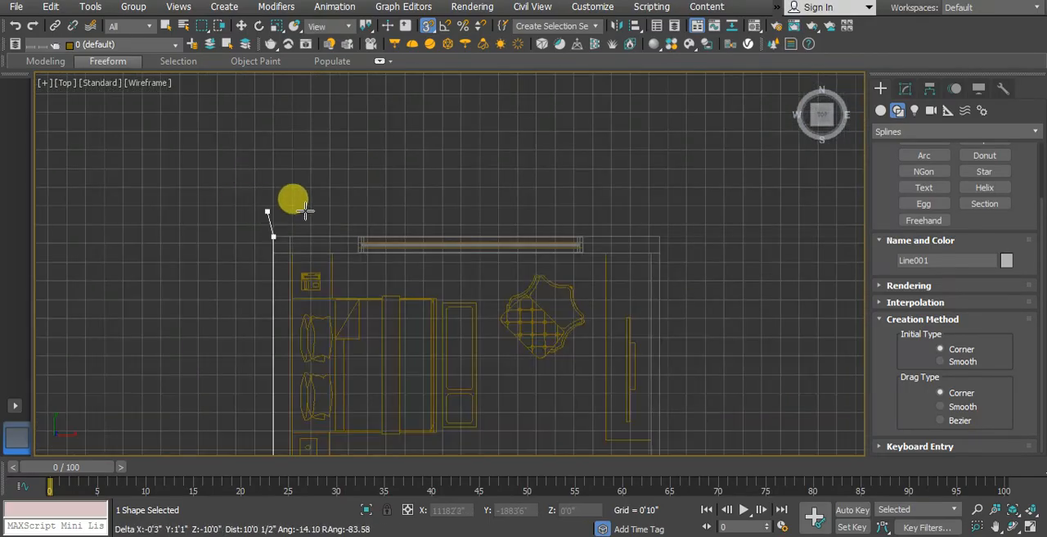
{"action": "left_click", "coordinate": [273, 237]}
{"action": "left_click", "coordinate": [655, 236]}
{"action": "scroll", "coordinate": [603, 203], "scroll_direction": "down", "scroll_amount": 5}
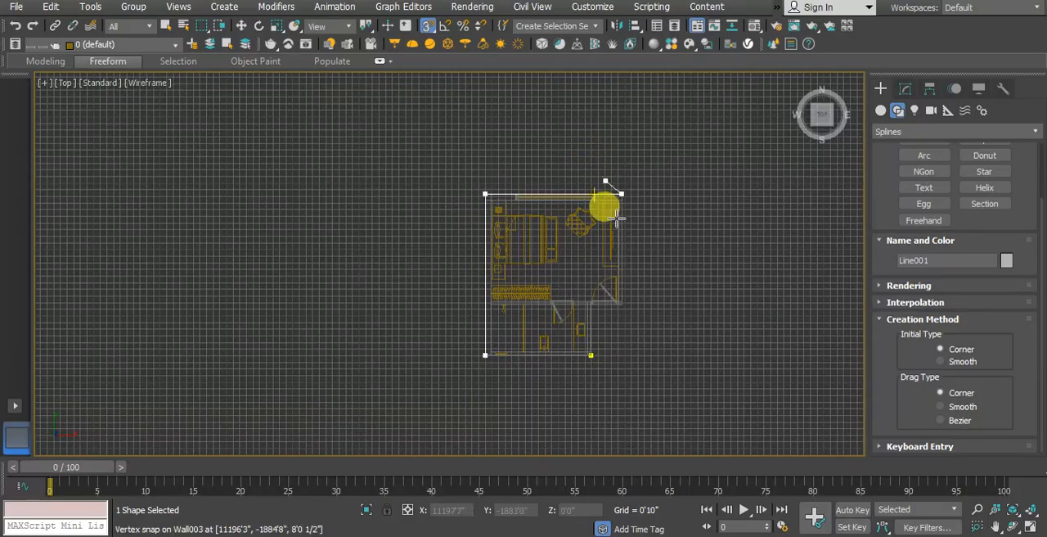
{"action": "scroll", "coordinate": [620, 257], "scroll_direction": "up", "scroll_amount": 8}
{"action": "left_click", "coordinate": [645, 262]}
Step: Trace the outline past the bedroom door and down the toilet's east wall to the starting point, and close the spline
{"action": "scroll", "coordinate": [471, 262], "scroll_direction": "up", "scroll_amount": 5}
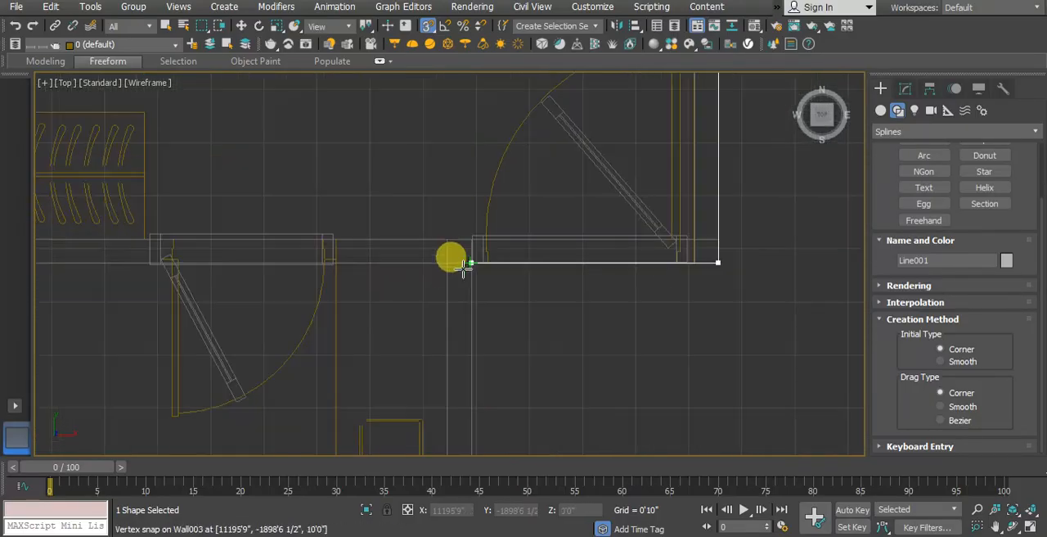
{"action": "scroll", "coordinate": [466, 174], "scroll_direction": "down", "scroll_amount": 6}
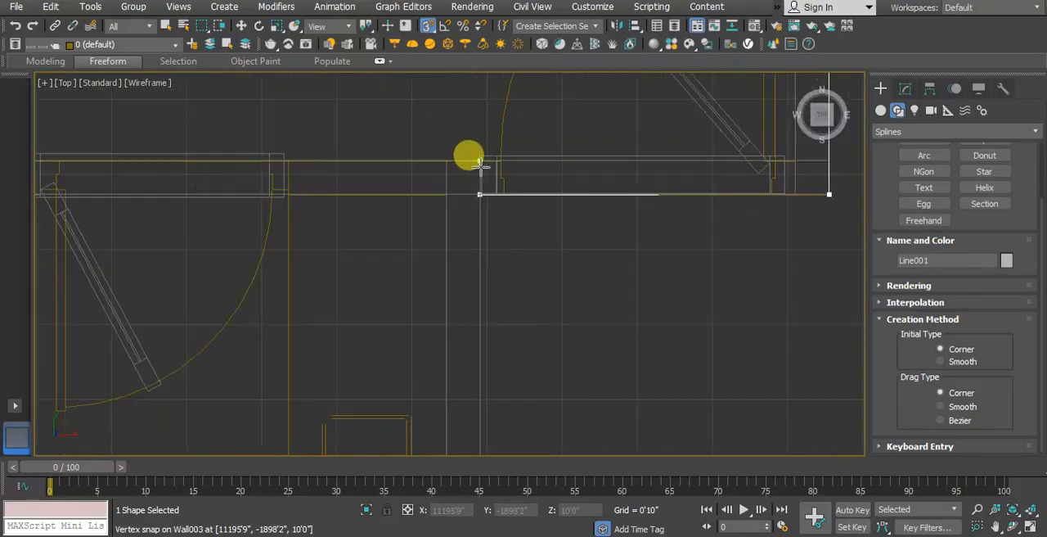
{"action": "left_click", "coordinate": [482, 177]}
{"action": "left_click", "coordinate": [485, 382]}
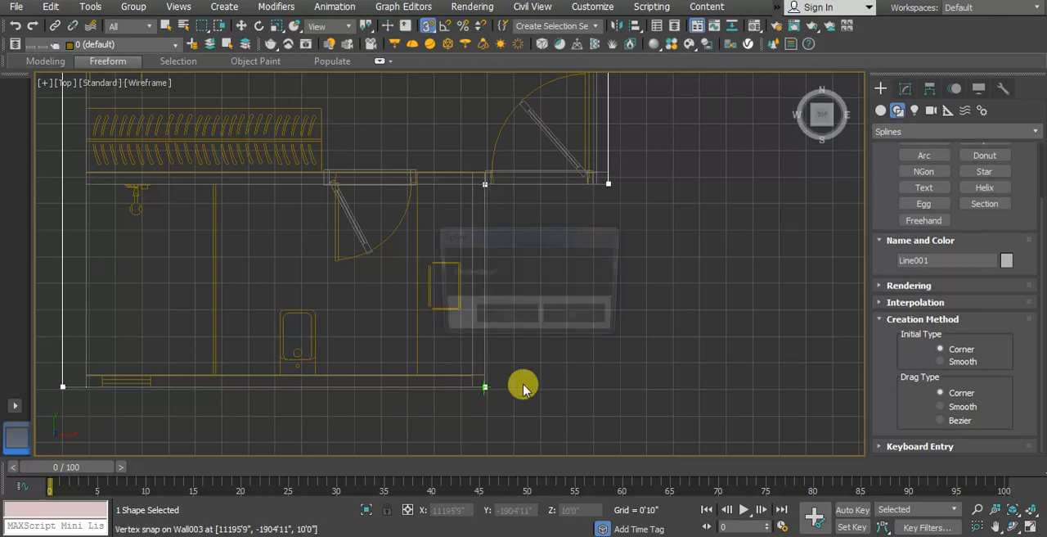
{"action": "left_click", "coordinate": [523, 321]}
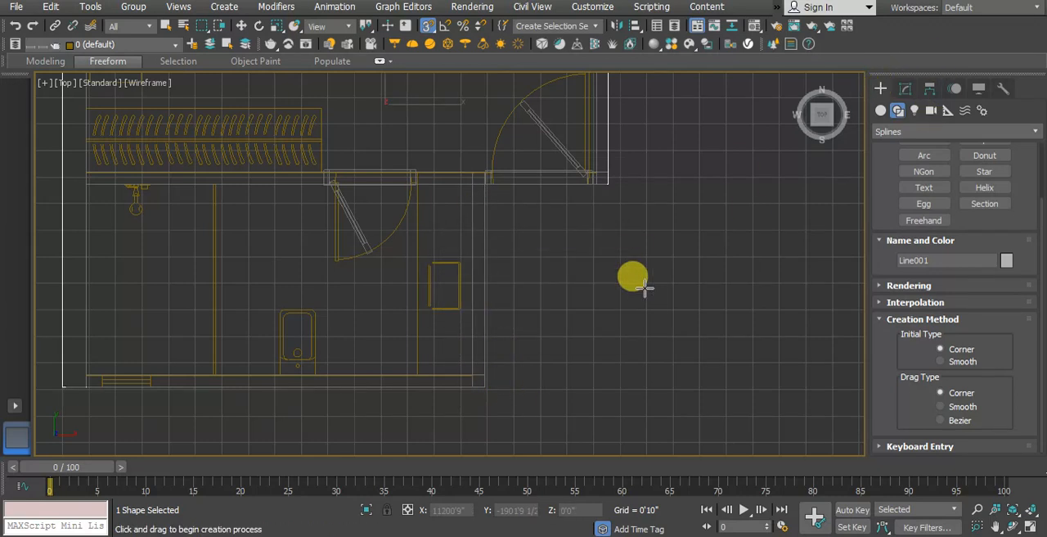
Step: Inspect the traced outline against the walls in perspective and delete it
{"action": "key", "text": "p"}
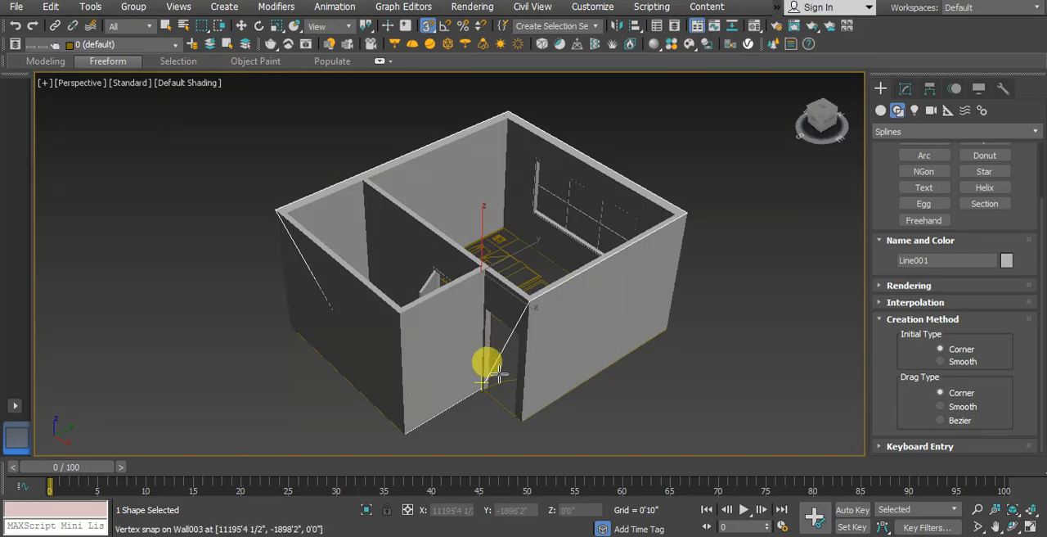
{"action": "left_click", "coordinate": [882, 286]}
{"action": "left_click_drag", "start_coordinate": [882, 209], "coordinate": [874, 444]}
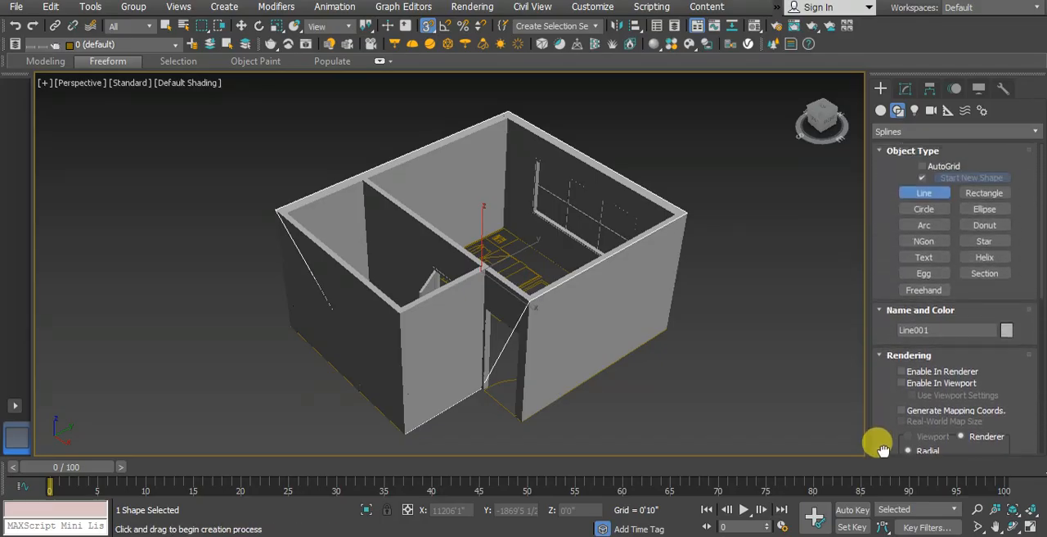
{"action": "right_click", "coordinate": [473, 388]}
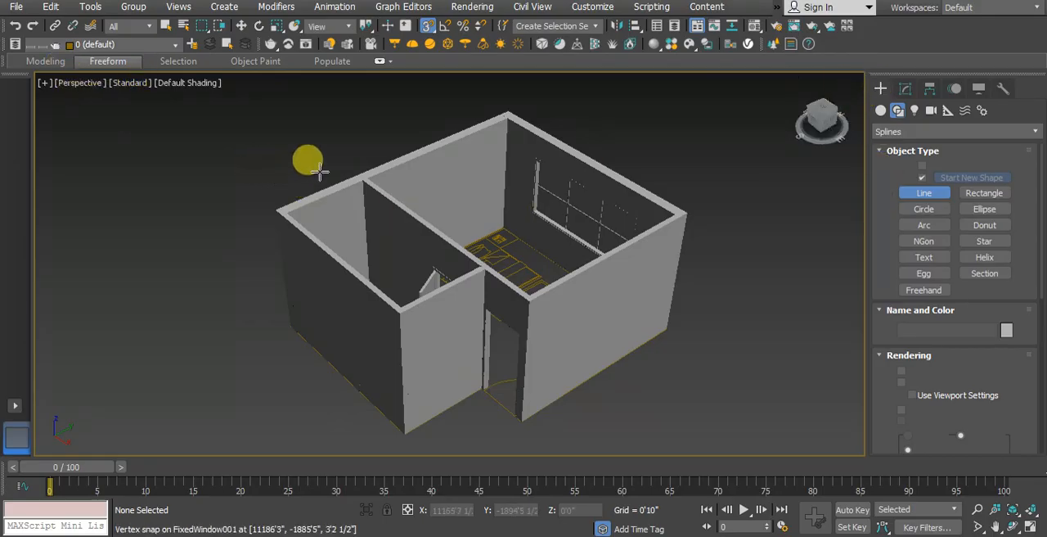
Step: Hide the wall object in the top view, leaving the imported floor plan, doors and window visible
{"action": "key", "text": "t"}
{"action": "scroll", "coordinate": [393, 233], "scroll_direction": "down", "scroll_amount": 3}
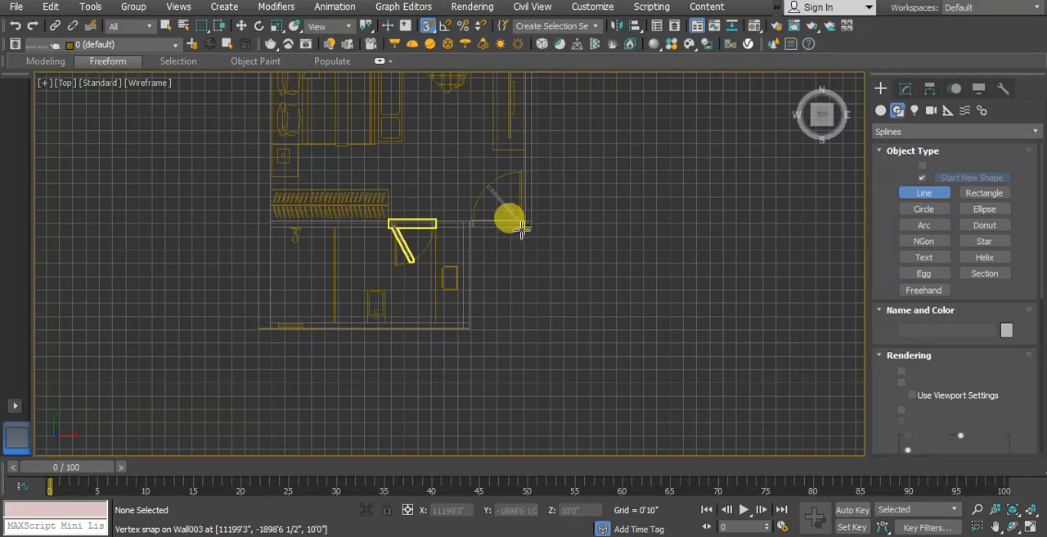
{"action": "left_click", "coordinate": [165, 27]}
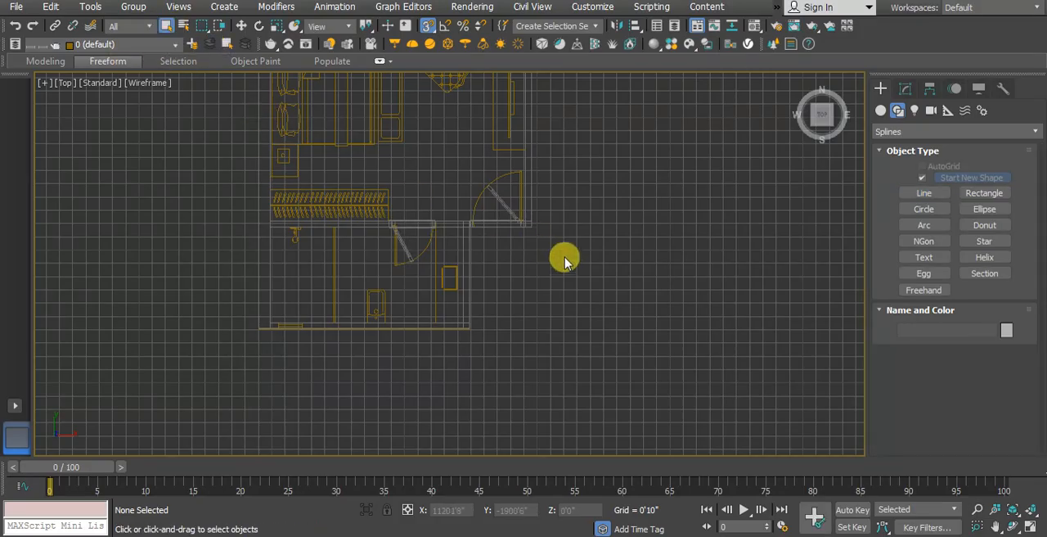
{"action": "left_click", "coordinate": [524, 207]}
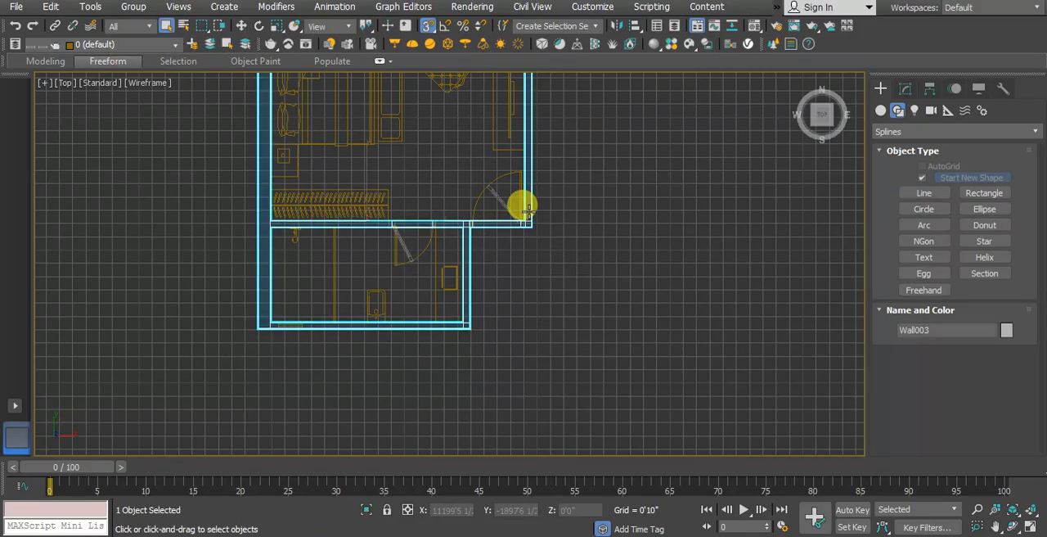
{"action": "right_click", "coordinate": [528, 211]}
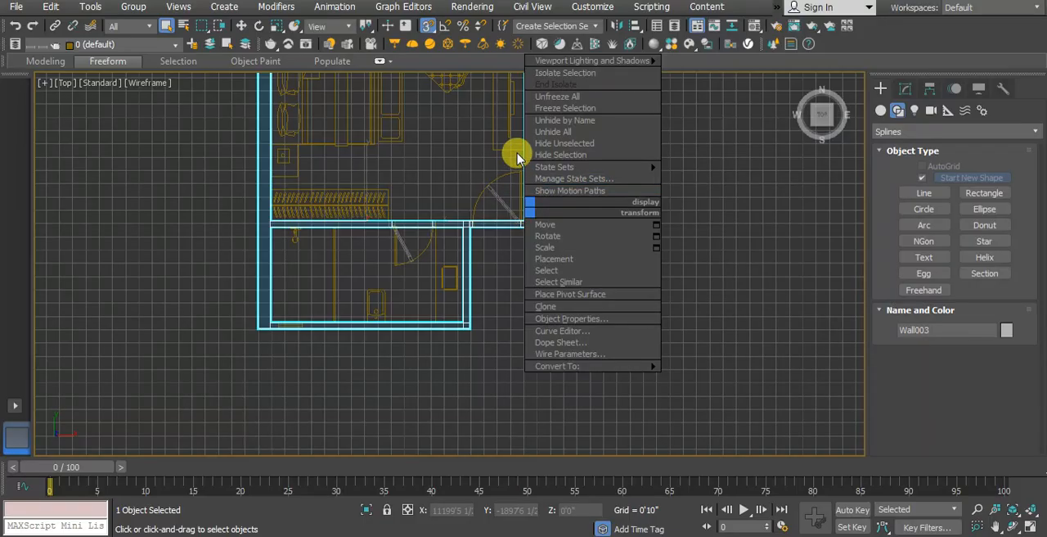
{"action": "left_click", "coordinate": [546, 155]}
{"action": "middle_click_drag", "start_coordinate": [603, 210], "coordinate": [568, 276]}
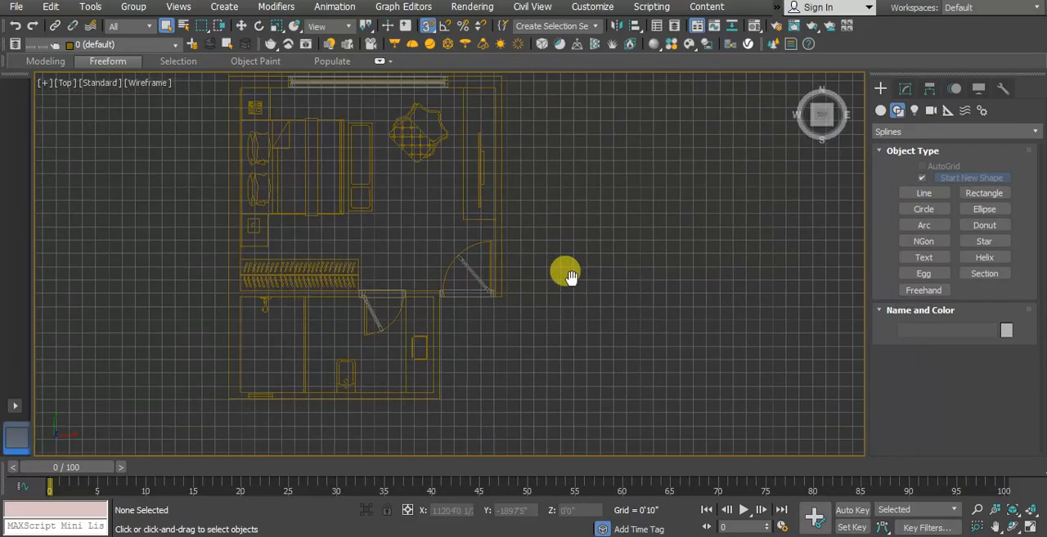
Step: Start a new Line along the toilet's outer south edge on the imported plan, from the southeast to the southwest corner
{"action": "left_click", "coordinate": [924, 193]}
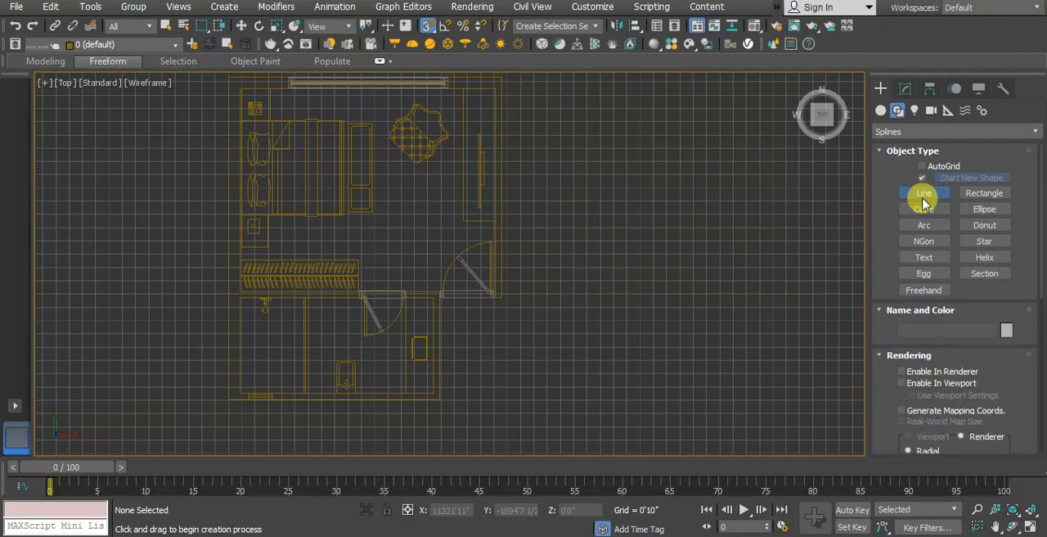
{"action": "scroll", "coordinate": [420, 393], "scroll_direction": "up", "scroll_amount": 4}
{"action": "left_click", "coordinate": [445, 397]}
{"action": "middle_click_drag", "start_coordinate": [97, 407], "coordinate": [314, 401]}
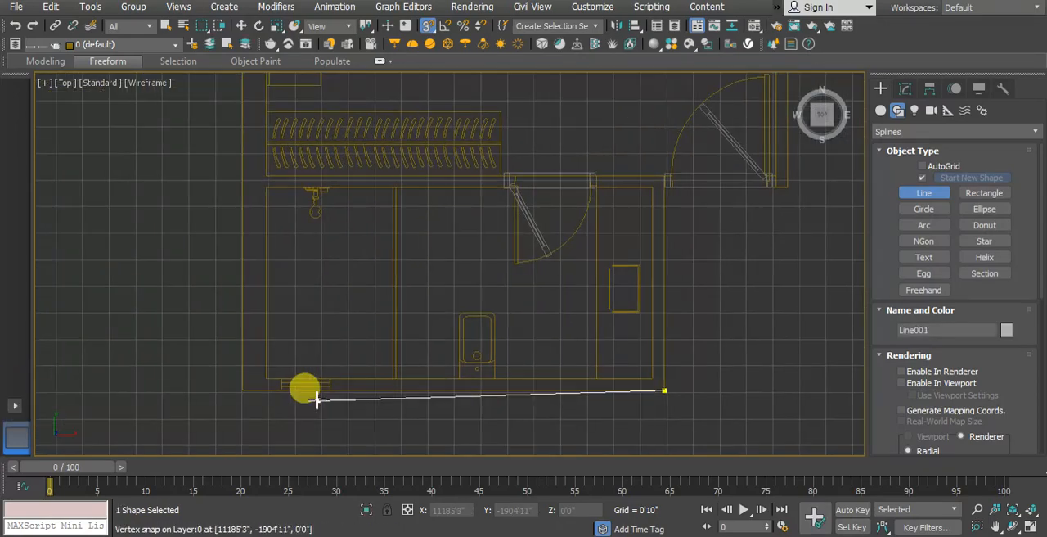
{"action": "left_click", "coordinate": [244, 396]}
Step: Continue the line along the plan's outer west, north and east edges to the bedroom's southeast corner
{"action": "scroll", "coordinate": [243, 423], "scroll_direction": "down", "scroll_amount": 3}
{"action": "scroll", "coordinate": [233, 282], "scroll_direction": "up", "scroll_amount": 3}
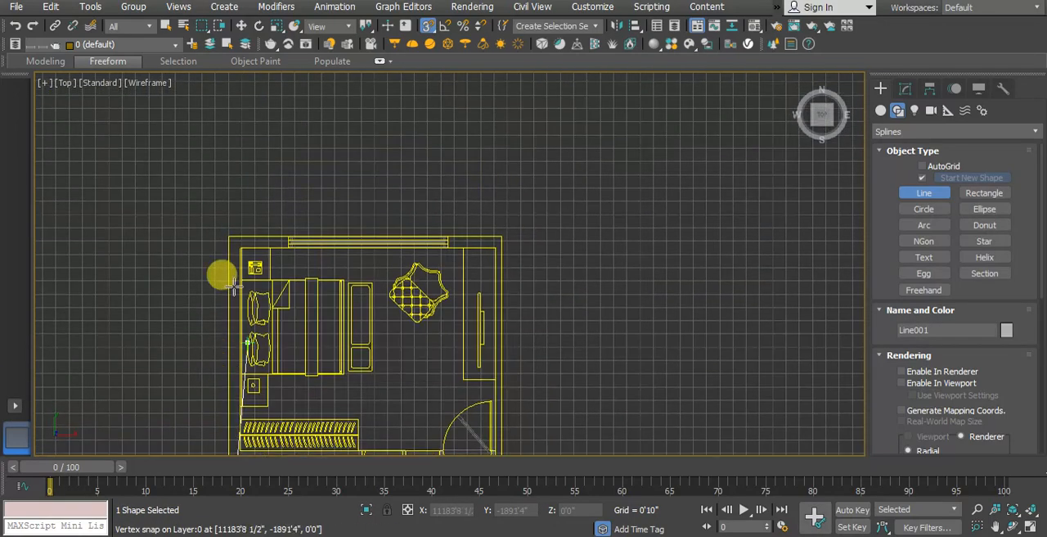
{"action": "left_click", "coordinate": [226, 232]}
{"action": "left_click", "coordinate": [616, 230]}
{"action": "scroll", "coordinate": [519, 158], "scroll_direction": "down", "scroll_amount": 3}
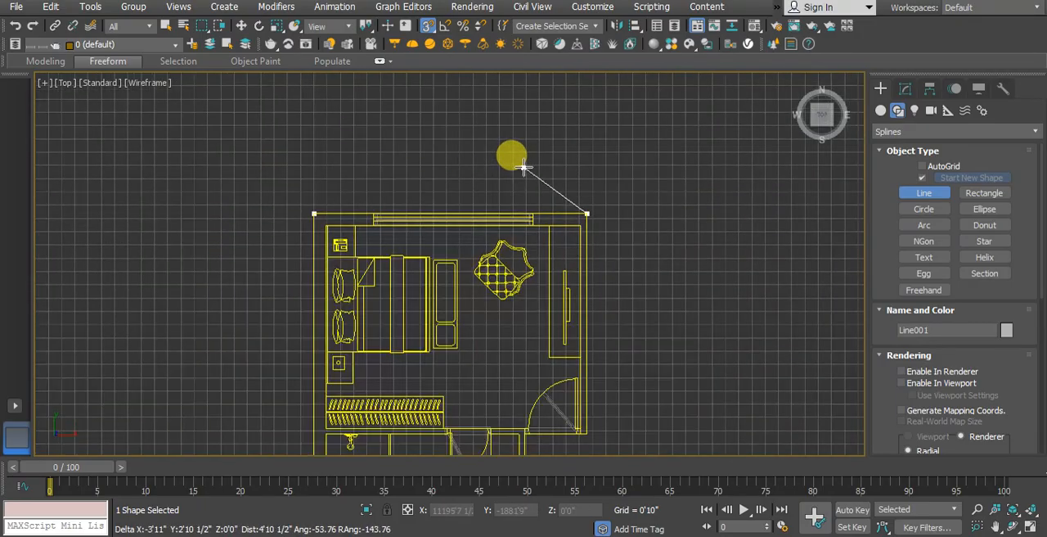
{"action": "scroll", "coordinate": [543, 292], "scroll_direction": "up", "scroll_amount": 5}
{"action": "left_click", "coordinate": [554, 342]}
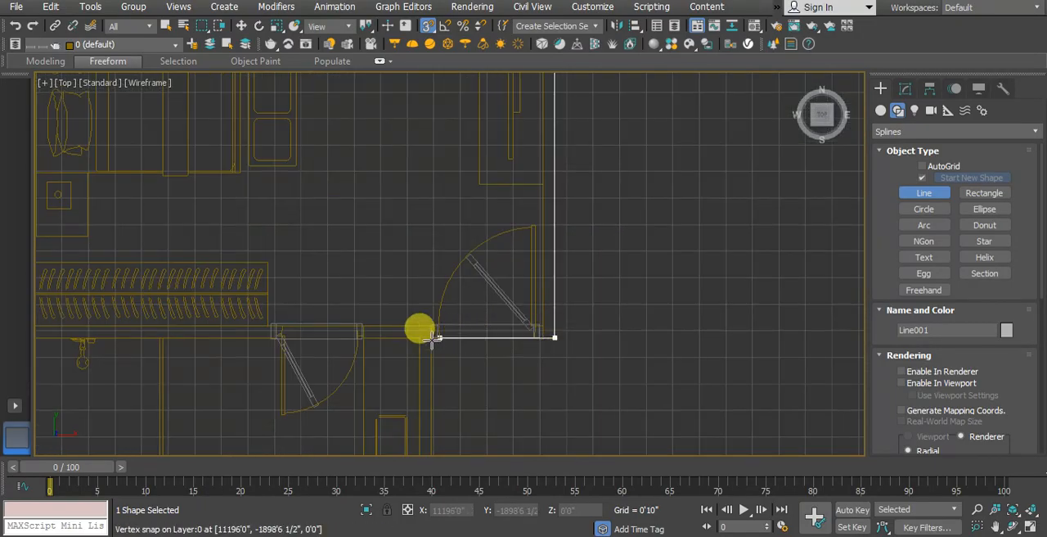
Step: Trace the line past the bedroom door to the inner corner, down the toilet's east edge to the start, and close the spline
{"action": "scroll", "coordinate": [439, 341], "scroll_direction": "up", "scroll_amount": 4}
{"action": "left_click", "coordinate": [465, 307]}
{"action": "scroll", "coordinate": [458, 204], "scroll_direction": "down", "scroll_amount": 5}
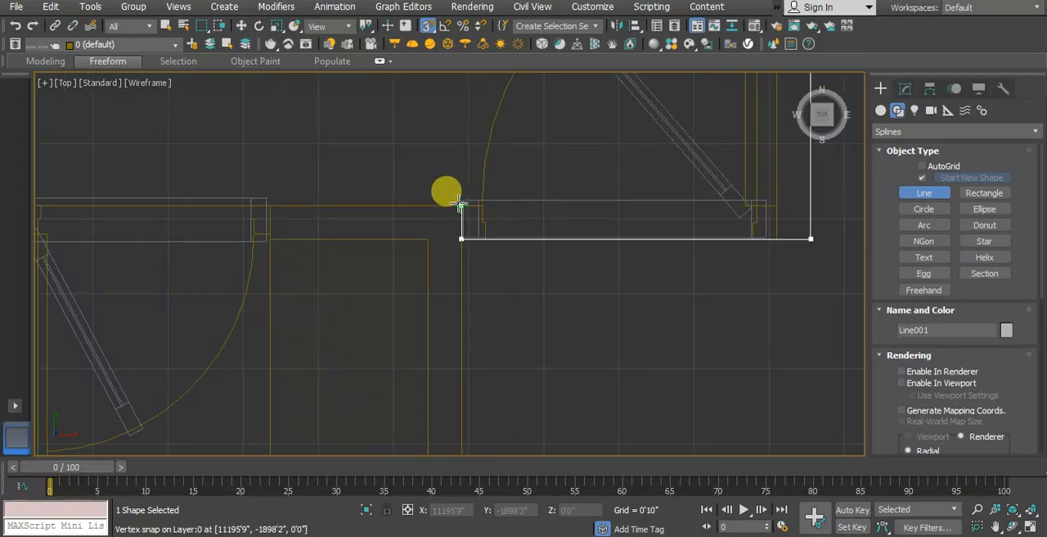
{"action": "middle_click_drag", "start_coordinate": [462, 322], "coordinate": [469, 213]}
{"action": "scroll", "coordinate": [468, 211], "scroll_direction": "down", "scroll_amount": 1}
{"action": "scroll", "coordinate": [463, 321], "scroll_direction": "up", "scroll_amount": 3}
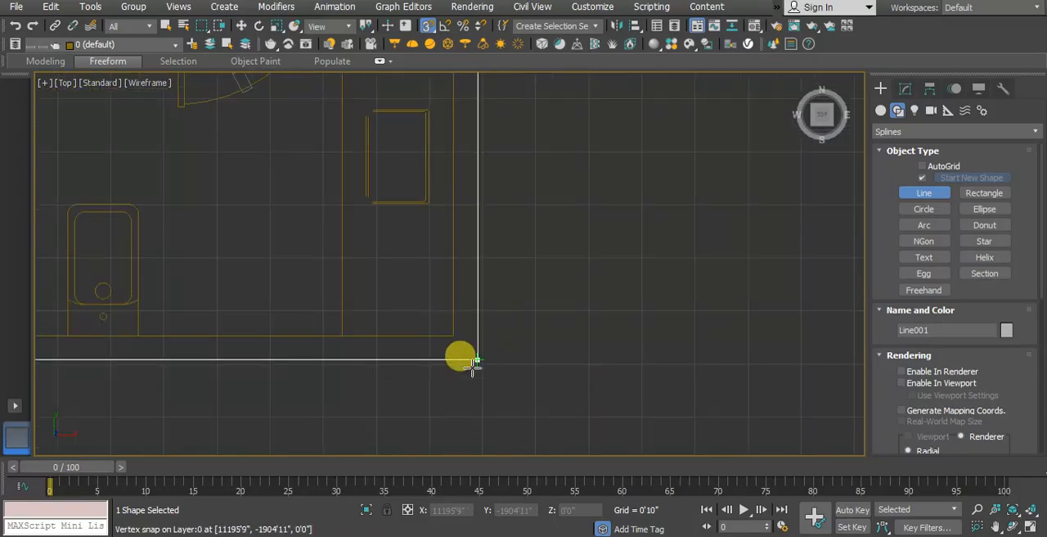
{"action": "left_click", "coordinate": [477, 360]}
{"action": "left_click", "coordinate": [494, 316]}
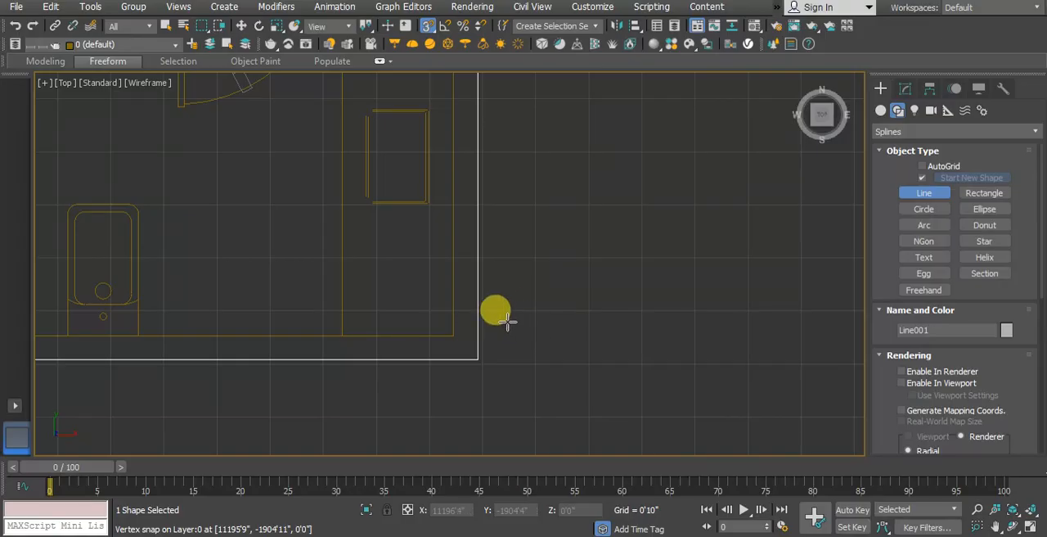
Step: Apply a Shell modifier to the closed floor outline in the perspective view
{"action": "scroll", "coordinate": [510, 357], "scroll_direction": "down", "scroll_amount": 4}
{"action": "mouse_move", "coordinate": [612, 299]}
{"action": "middle_mouse_down"}
{"action": "mouse_move", "coordinate": [574, 357]}
{"action": "mouse_move", "coordinate": [526, 357]}
{"action": "middle_mouse_up"}
{"action": "key", "text": "p"}
{"action": "key", "text": "z"}
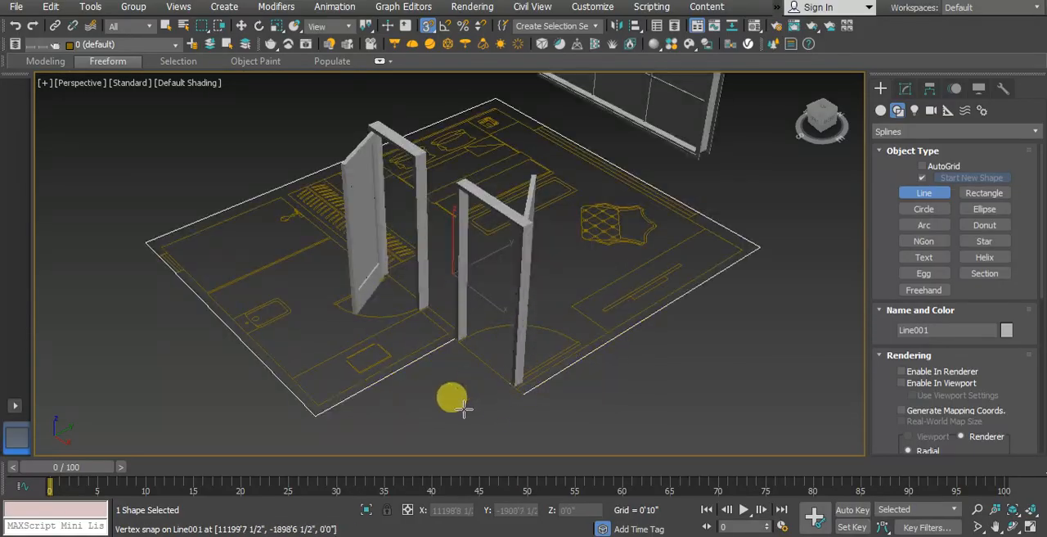
{"action": "left_click", "coordinate": [907, 89]}
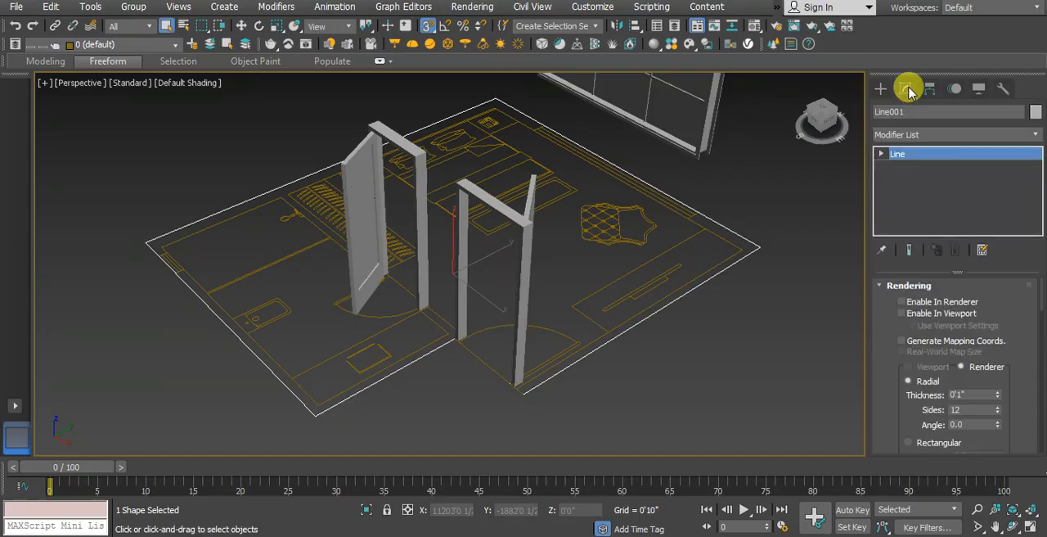
{"action": "left_click", "coordinate": [937, 136]}
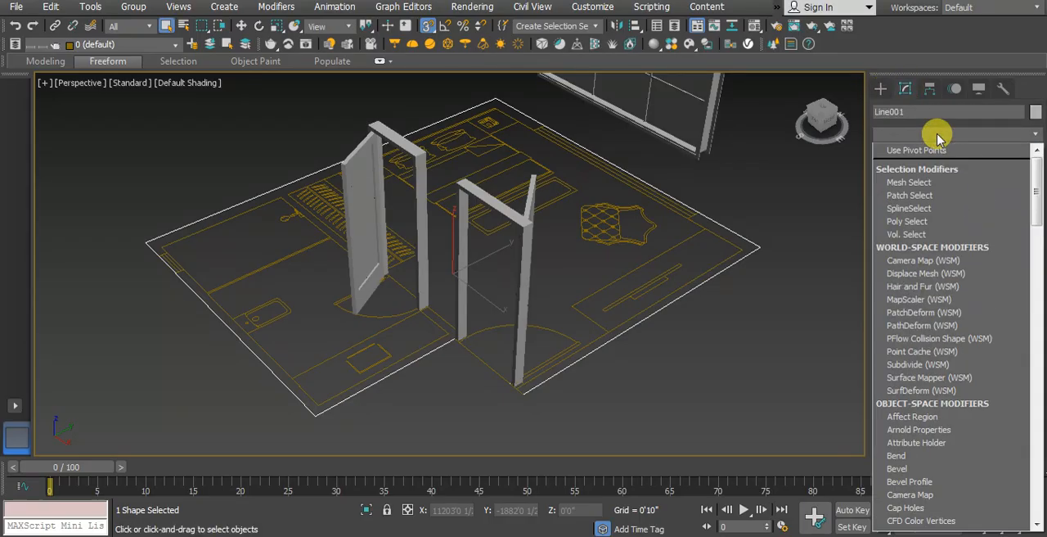
{"action": "key", "text": "s"}
{"action": "scroll", "coordinate": [949, 343], "scroll_direction": "down", "scroll_amount": 3}
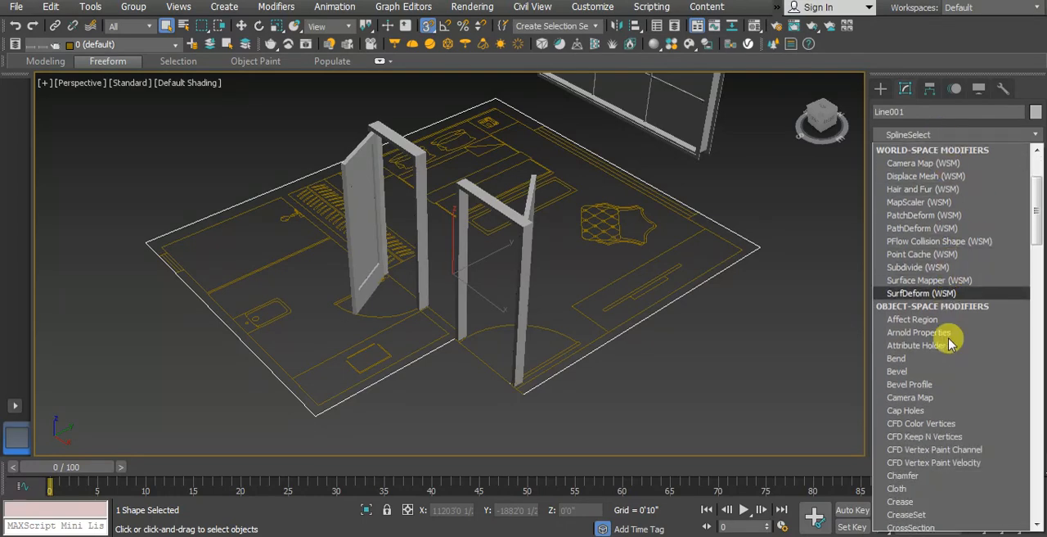
{"action": "key", "text": "s"}
{"action": "key", "text": "s"}
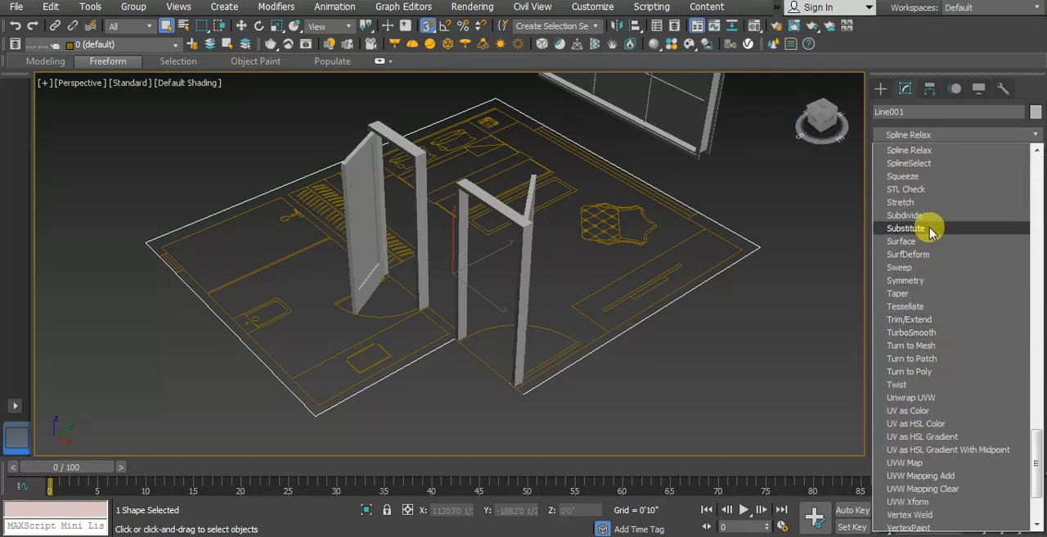
{"action": "scroll", "coordinate": [929, 220], "scroll_direction": "up", "scroll_amount": 2}
{"action": "scroll", "coordinate": [929, 220], "scroll_direction": "up", "scroll_amount": 3}
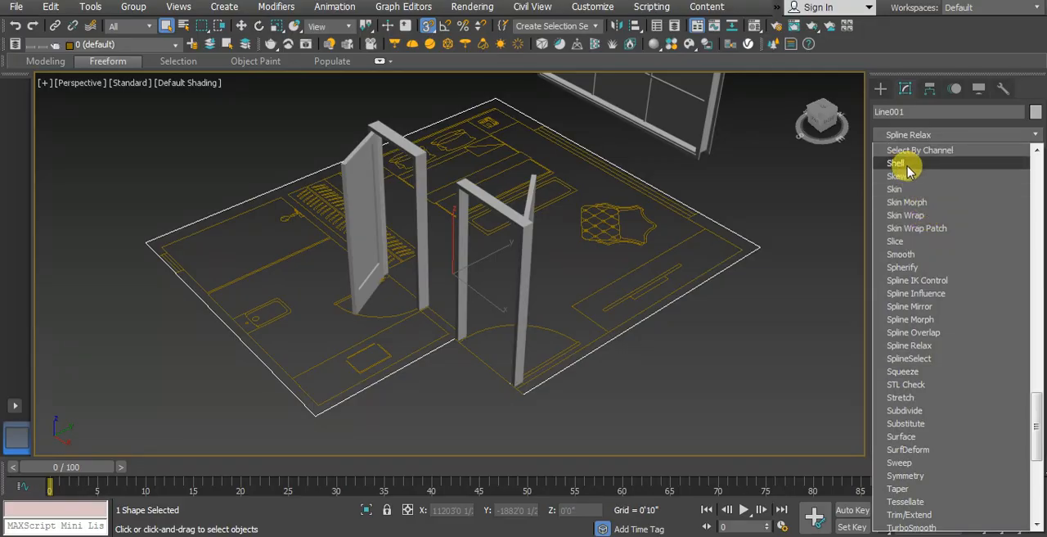
{"action": "left_click", "coordinate": [900, 164]}
Step: Set the floor slab's Shell outer amount to 0.5 inch and deselect the slab
{"action": "scroll", "coordinate": [432, 358], "scroll_direction": "up", "scroll_amount": 8}
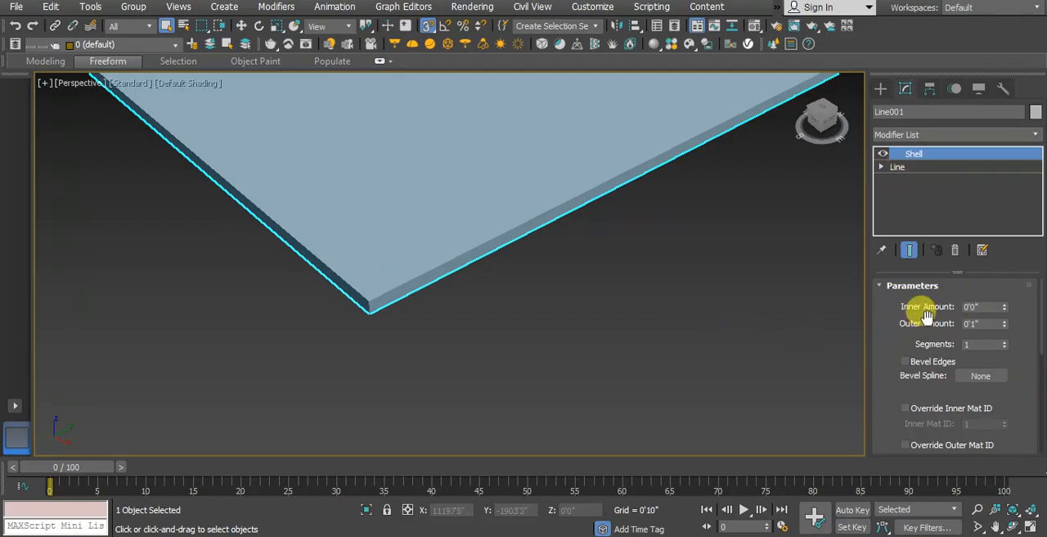
{"action": "left_click", "coordinate": [975, 324]}
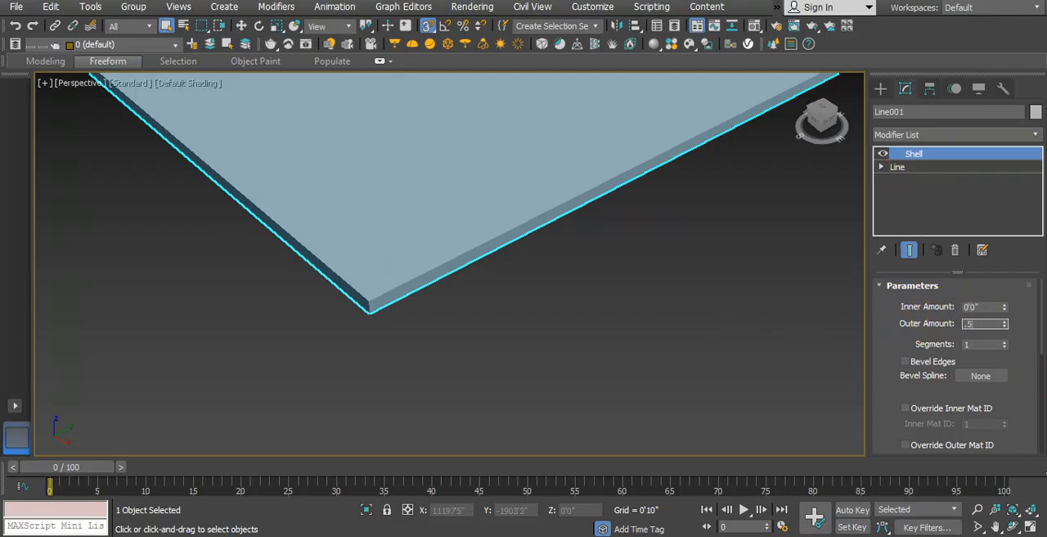
{"action": "type", "text": ".5"}
{"action": "key", "text": "Return"}
{"action": "left_click", "coordinate": [549, 342]}
{"action": "scroll", "coordinate": [514, 361], "scroll_direction": "down", "scroll_amount": 10}
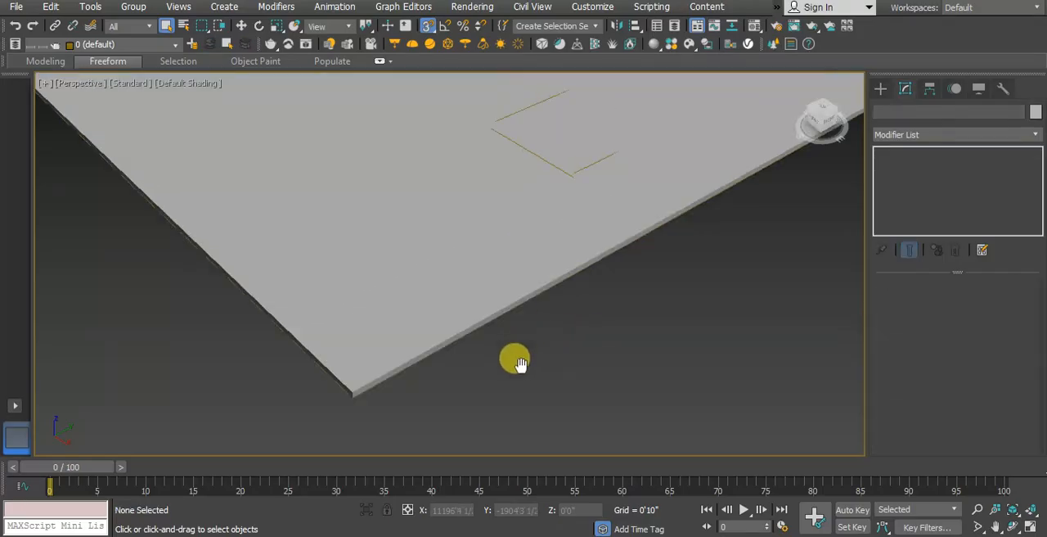
{"action": "scroll", "coordinate": [508, 348], "scroll_direction": "up", "scroll_amount": 10}
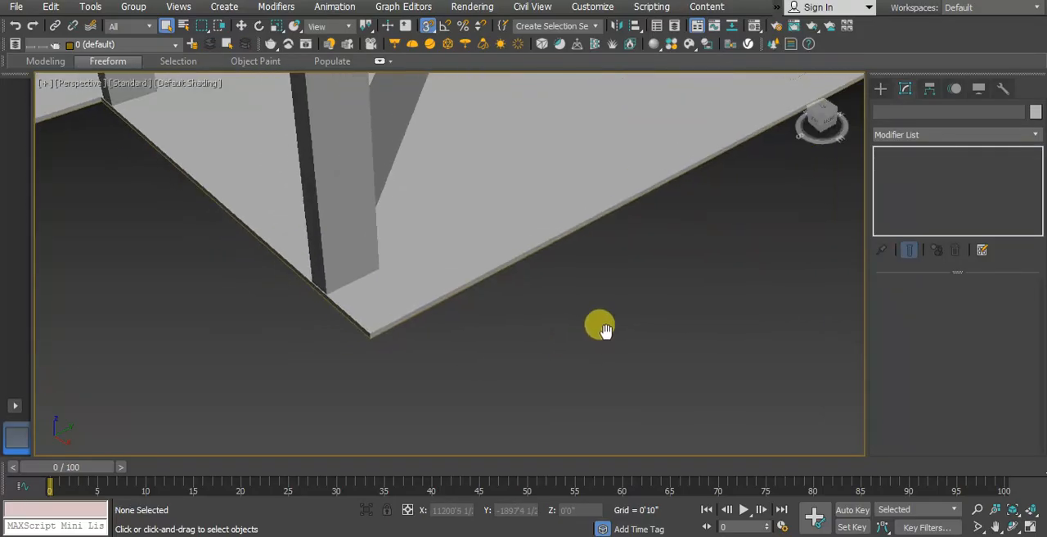
Step: Try to give the floor slab's Shell a negative outer amount, and undo the change
{"action": "left_click", "coordinate": [356, 305]}
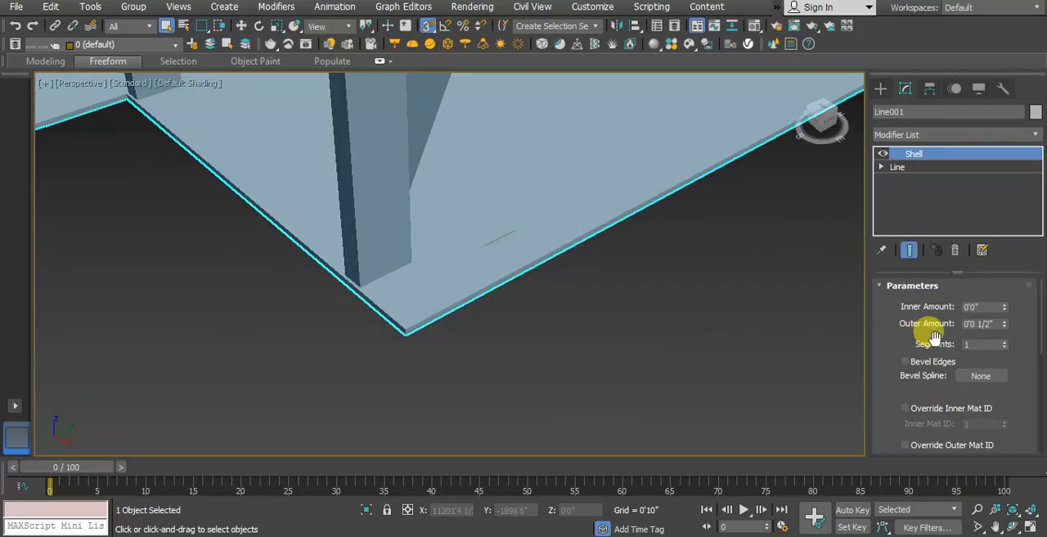
{"action": "double_click", "coordinate": [991, 324]}
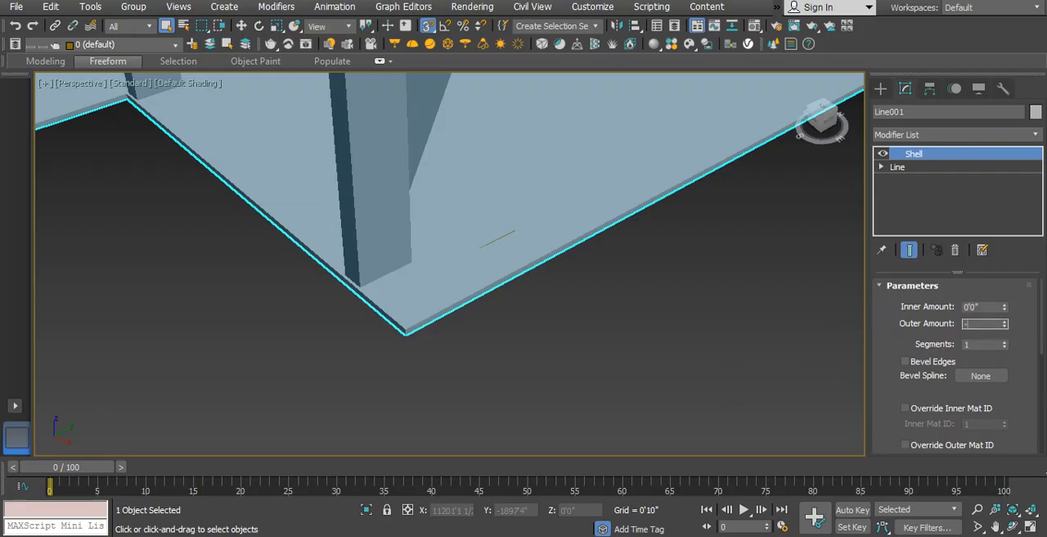
{"action": "key", "text": "Return"}
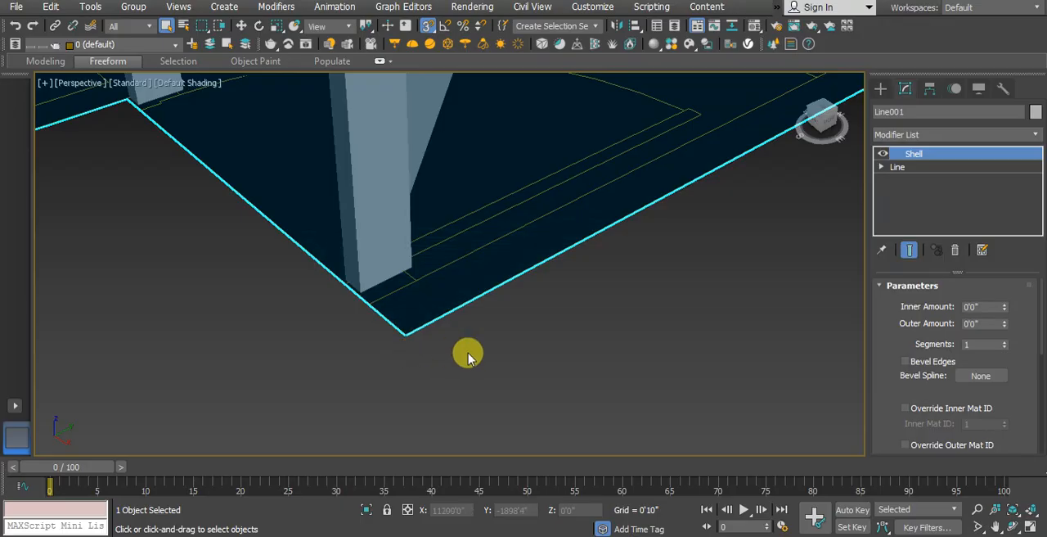
{"action": "key", "text": "ctrl+z"}
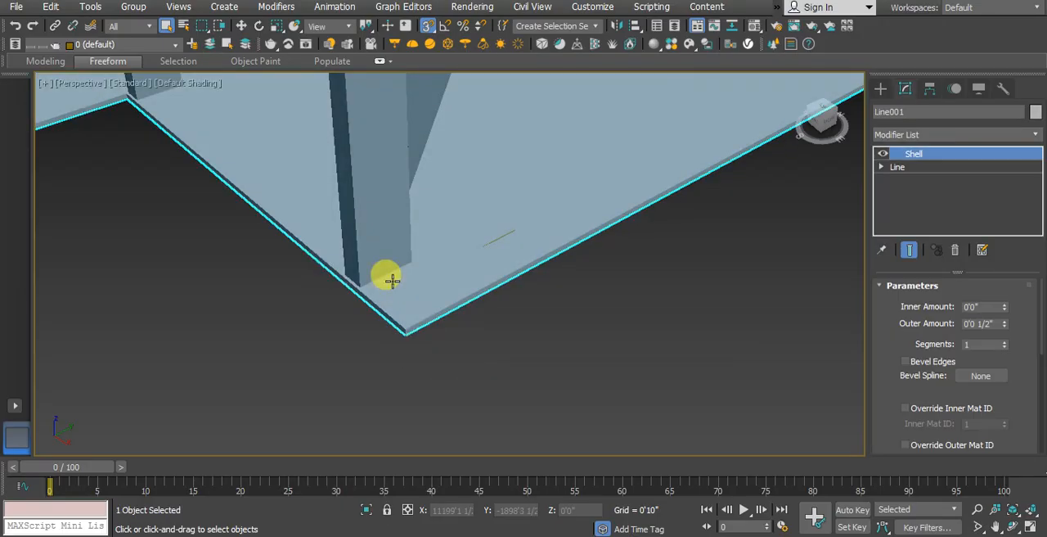
Step: Unhide all hidden objects to bring back the walls, and clear the selection
{"action": "right_click", "coordinate": [525, 219]}
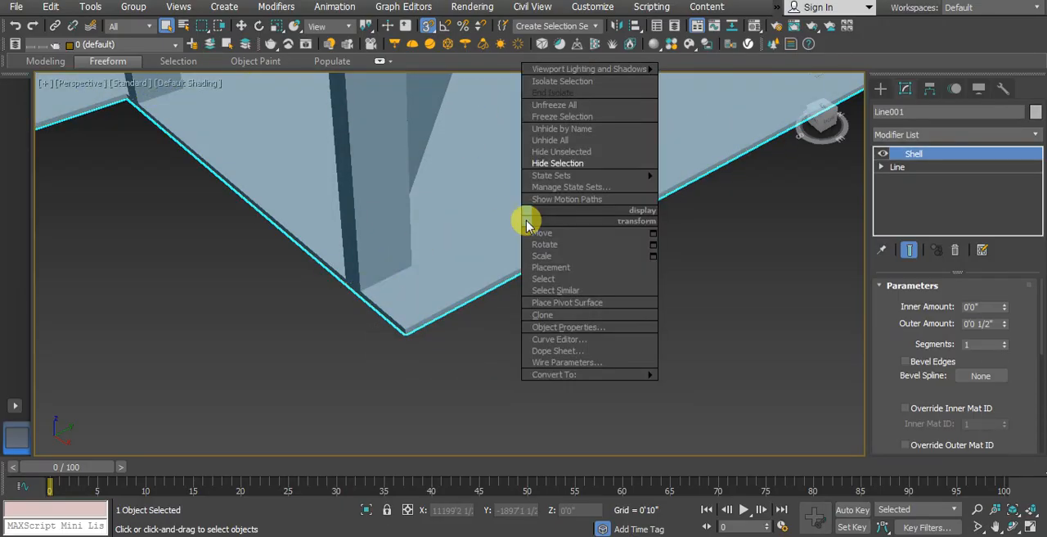
{"action": "left_click", "coordinate": [575, 141]}
{"action": "left_click", "coordinate": [606, 334]}
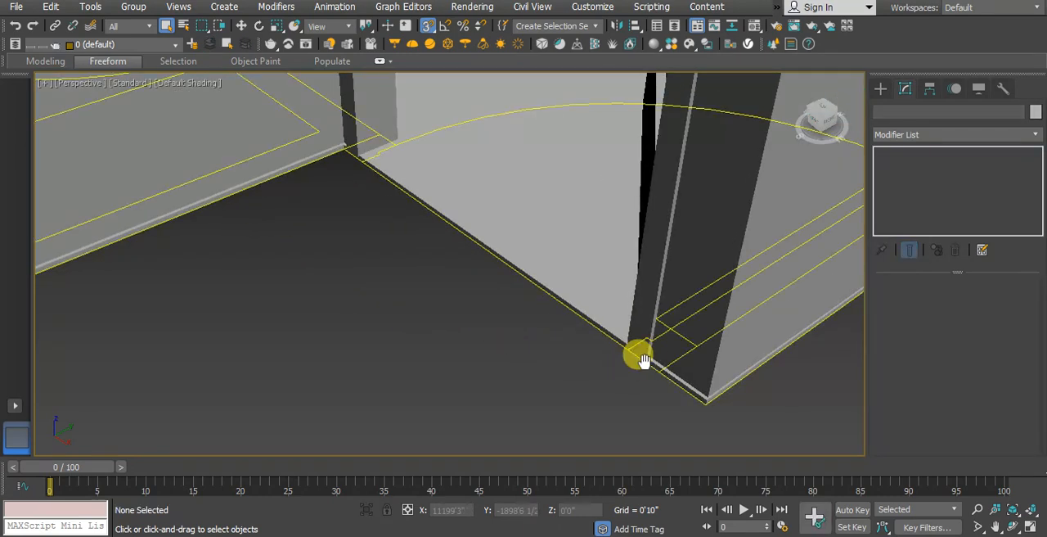
Step: Examine the floor slab's edges and thickness along the outer corners at the base of the walls
{"action": "middle_click_drag", "start_coordinate": [645, 361], "coordinate": [570, 376]}
{"action": "scroll", "coordinate": [612, 320], "scroll_direction": "down", "scroll_amount": 5}
{"action": "middle_click_drag", "start_coordinate": [401, 320], "coordinate": [481, 318]}
{"action": "scroll", "coordinate": [450, 327], "scroll_direction": "up", "scroll_amount": 3}
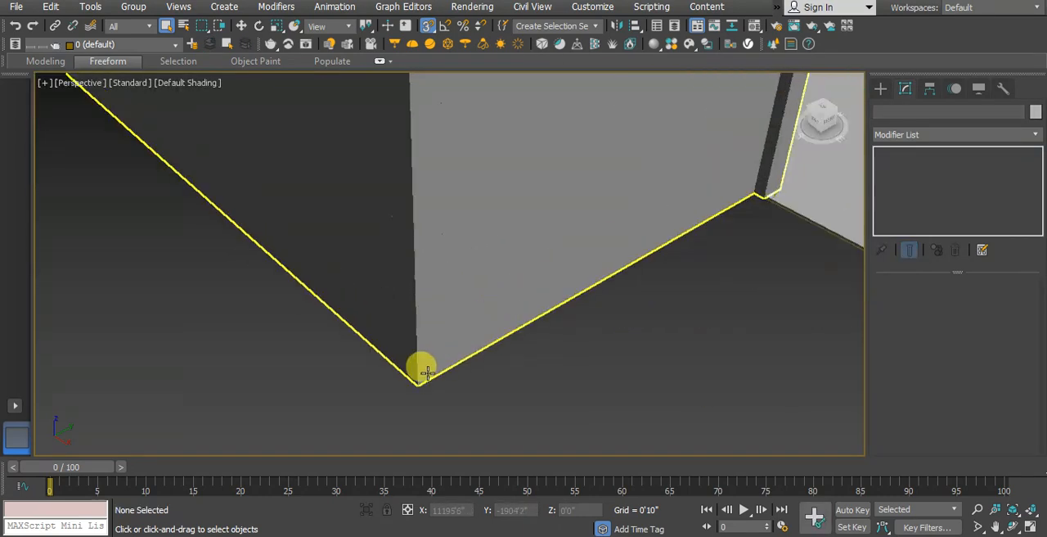
{"action": "left_click", "coordinate": [399, 381]}
{"action": "scroll", "coordinate": [414, 382], "scroll_direction": "up", "scroll_amount": 3}
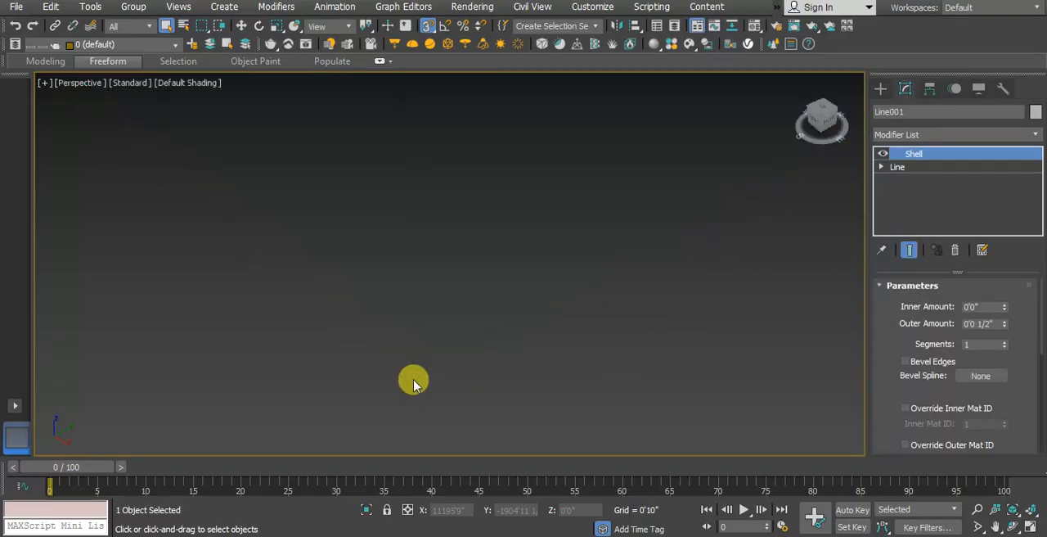
{"action": "left_click", "coordinate": [470, 389]}
{"action": "scroll", "coordinate": [435, 379], "scroll_direction": "down", "scroll_amount": 5}
{"action": "middle_click_drag", "start_coordinate": [434, 378], "coordinate": [498, 322], "text": "alt"}
{"action": "scroll", "coordinate": [501, 276], "scroll_direction": "up", "scroll_amount": 2}
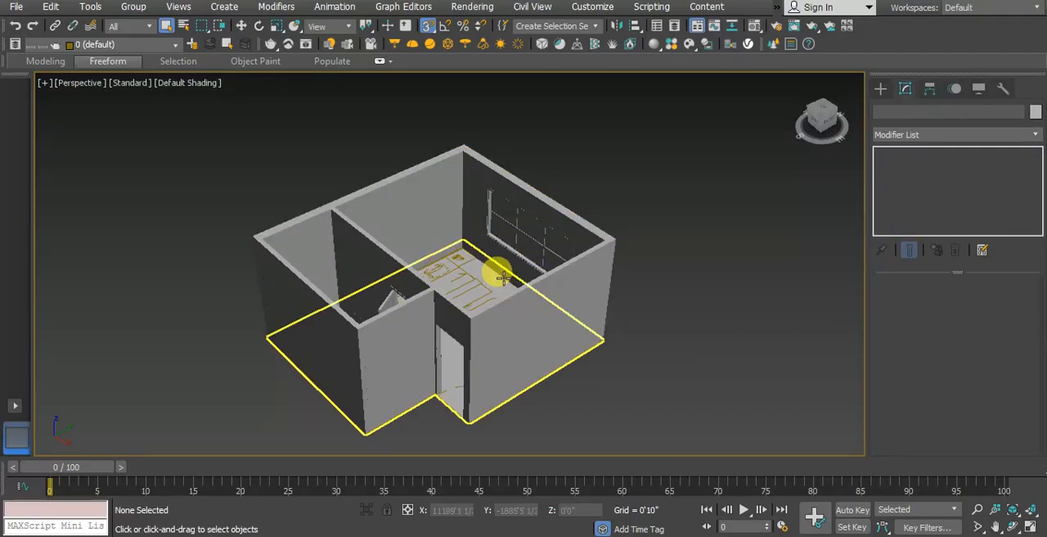
Step: Clone the floor slab vertically to a position above the walls, at an elevation of about 11'3"
{"action": "left_click", "coordinate": [498, 279]}
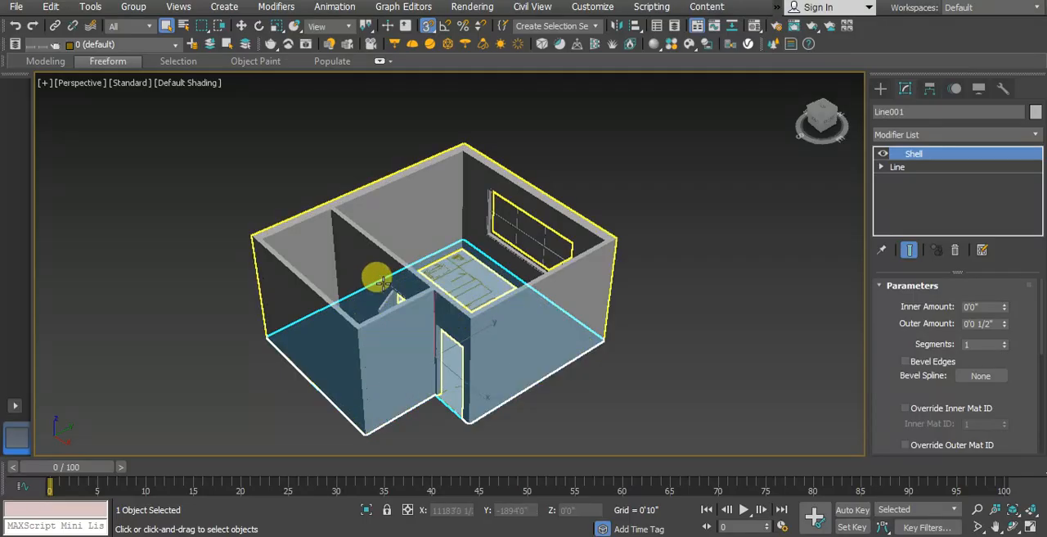
{"action": "left_click", "coordinate": [240, 26]}
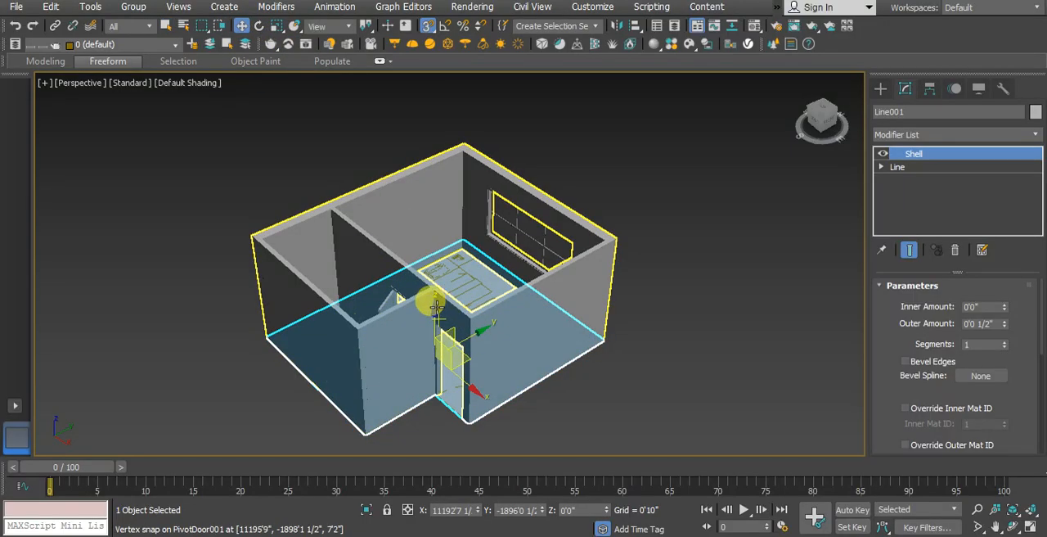
{"action": "mouse_move", "coordinate": [437, 311]}
{"action": "left_mouse_down"}
{"action": "mouse_move", "coordinate": [435, 214]}
{"action": "mouse_move", "coordinate": [405, 164]}
{"action": "mouse_move", "coordinate": [413, 155]}
{"action": "left_mouse_up"}
{"action": "left_click", "coordinate": [522, 334]}
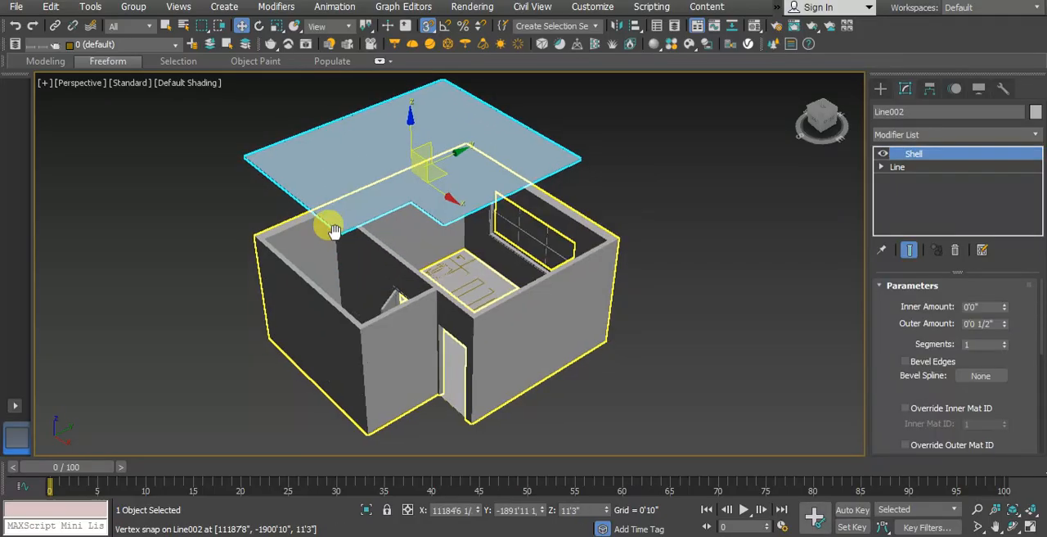
Step: Lower the cloned slab to Z 9'11 1/2" by snapping its west corner to the walls' top corner, as the roof
{"action": "scroll", "coordinate": [331, 228], "scroll_direction": "up", "scroll_amount": 3}
{"action": "mouse_move", "coordinate": [331, 227]}
{"action": "middle_mouse_down"}
{"action": "mouse_move", "coordinate": [393, 268]}
{"action": "mouse_move", "coordinate": [396, 288]}
{"action": "middle_mouse_up"}
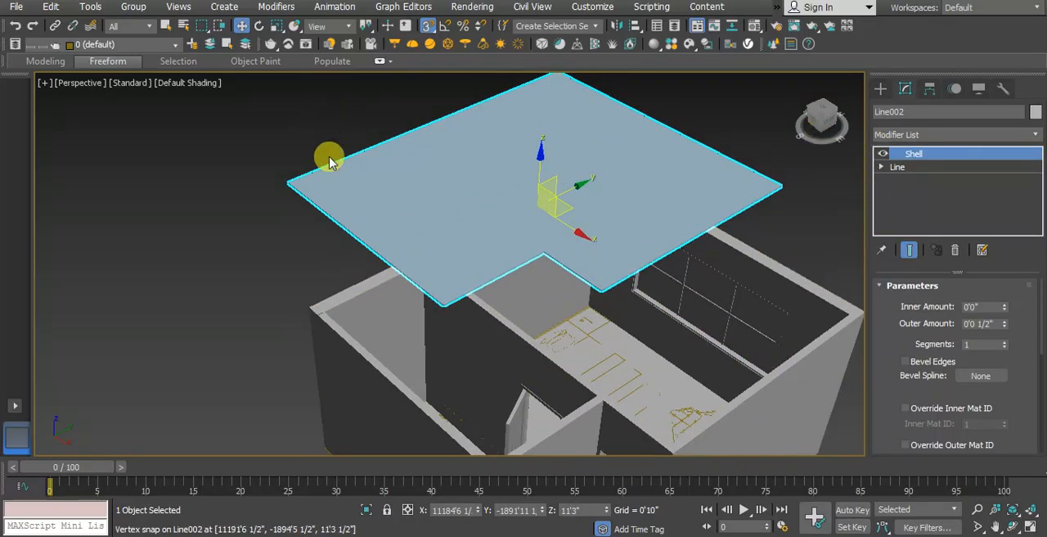
{"action": "left_click", "coordinate": [175, 173]}
{"action": "left_click", "coordinate": [314, 177]}
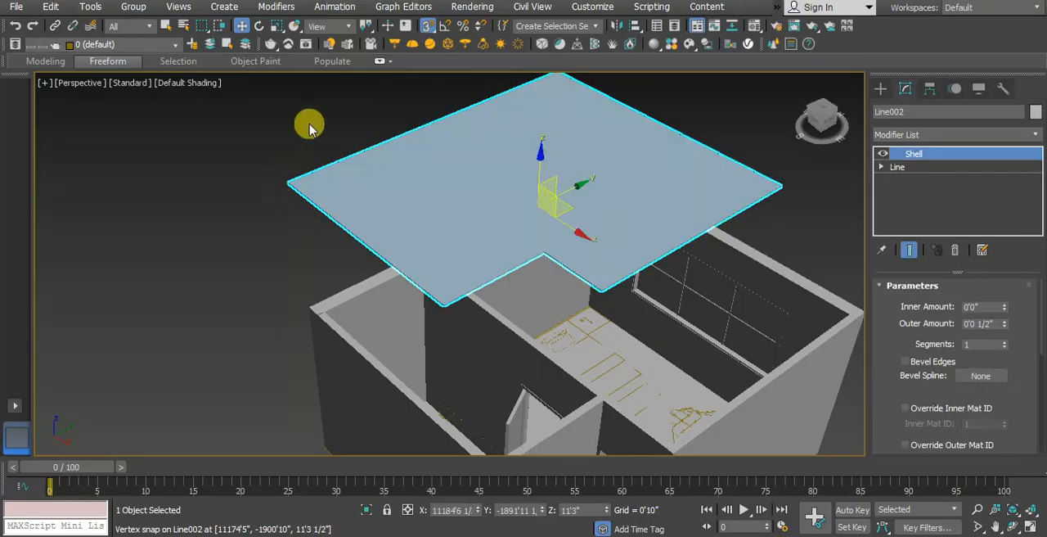
{"action": "scroll", "coordinate": [270, 175], "scroll_direction": "up", "scroll_amount": 5}
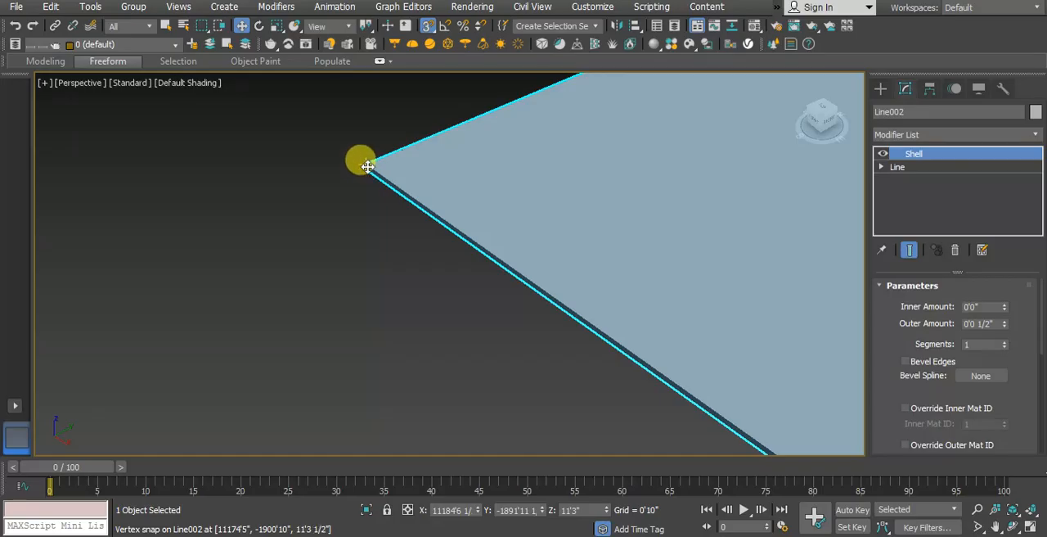
{"action": "scroll", "coordinate": [360, 155], "scroll_direction": "down", "scroll_amount": 5}
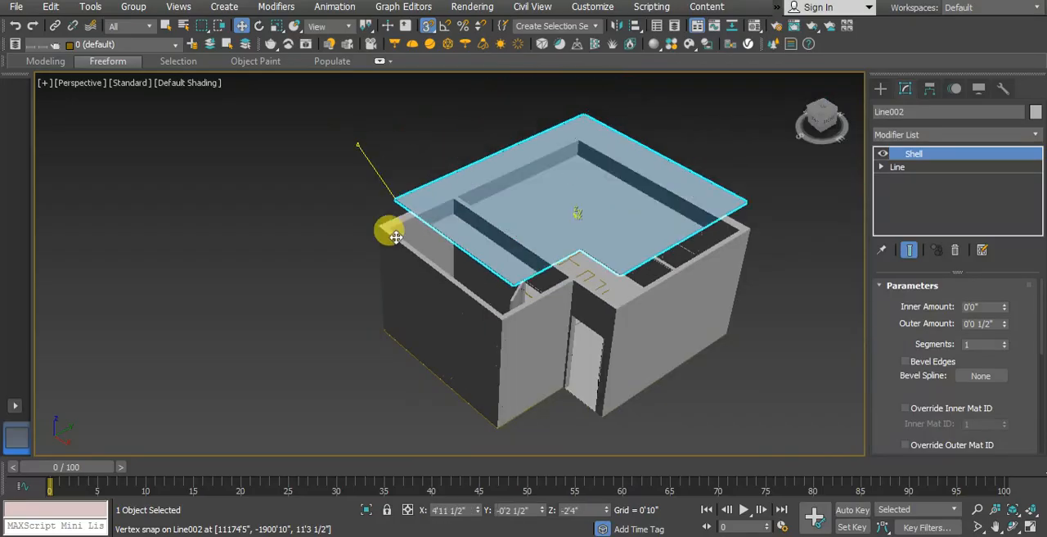
{"action": "left_click", "coordinate": [270, 231]}
Step: Try to raise the floor slab by about 4 inches in the front view, and undo the move
{"action": "middle_click_drag", "start_coordinate": [581, 380], "coordinate": [529, 355]}
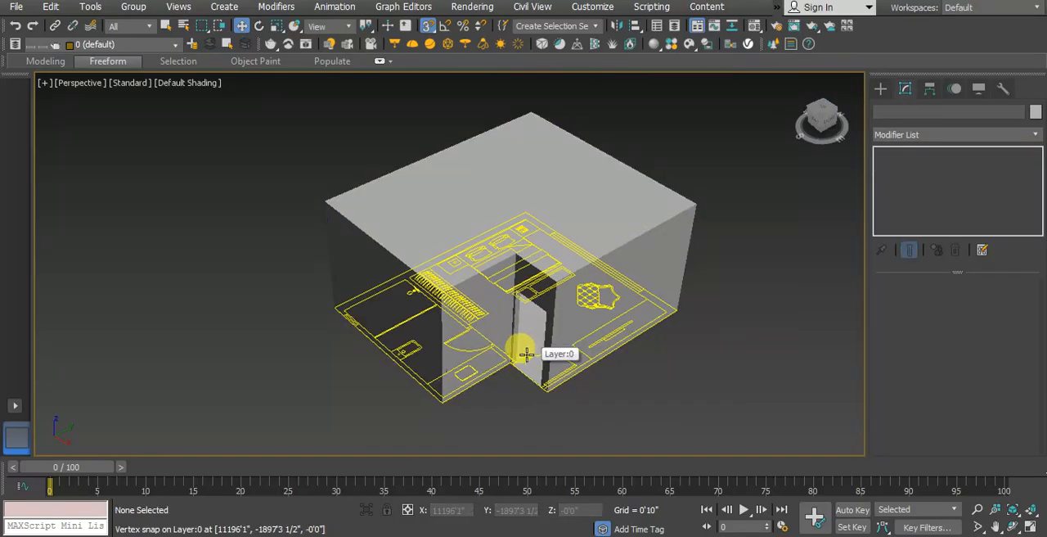
{"action": "key", "text": "t"}
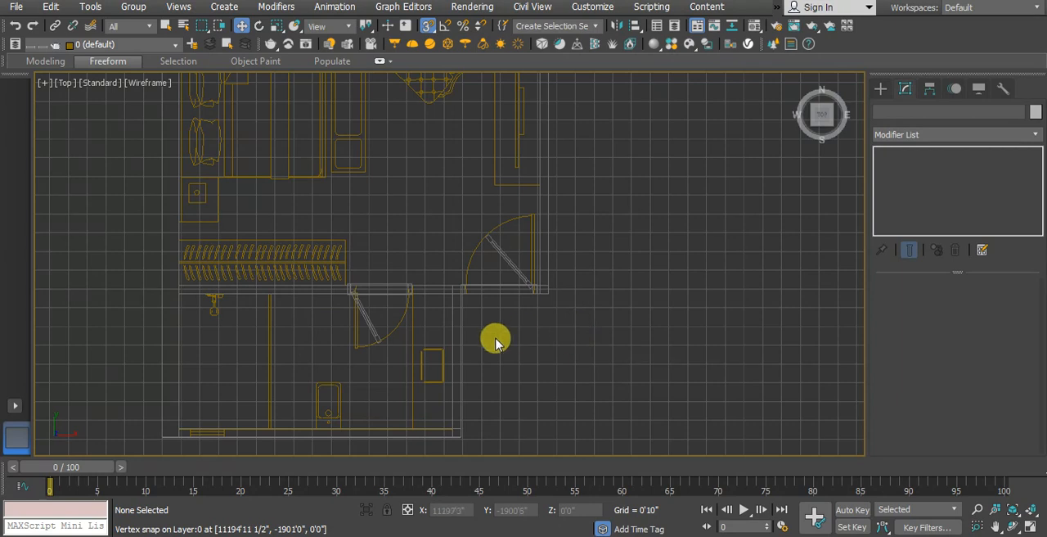
{"action": "key", "text": "f"}
{"action": "scroll", "coordinate": [461, 409], "scroll_direction": "up", "scroll_amount": 6}
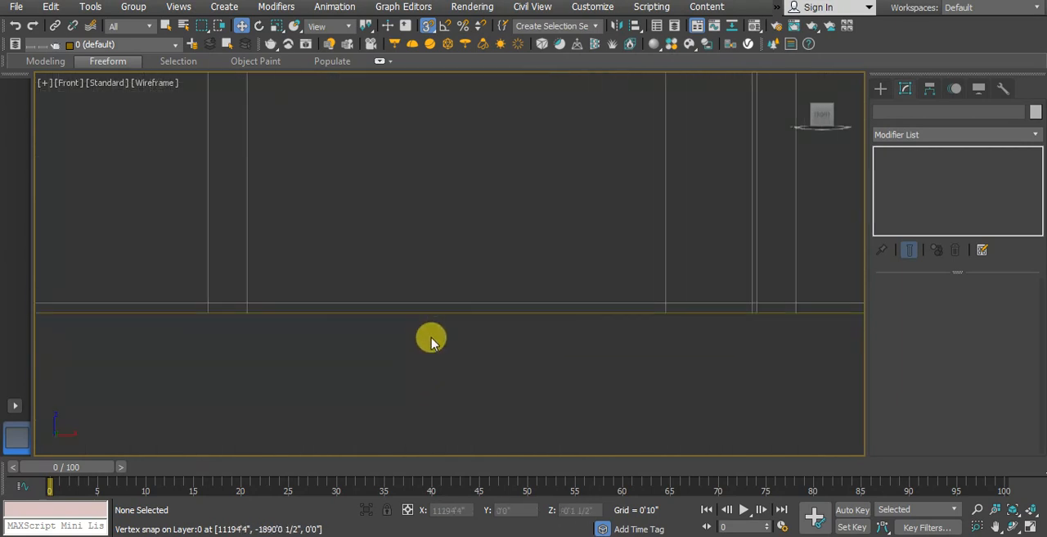
{"action": "scroll", "coordinate": [425, 304], "scroll_direction": "up", "scroll_amount": 3}
{"action": "left_click", "coordinate": [424, 303]}
{"action": "scroll", "coordinate": [437, 313], "scroll_direction": "down", "scroll_amount": 4}
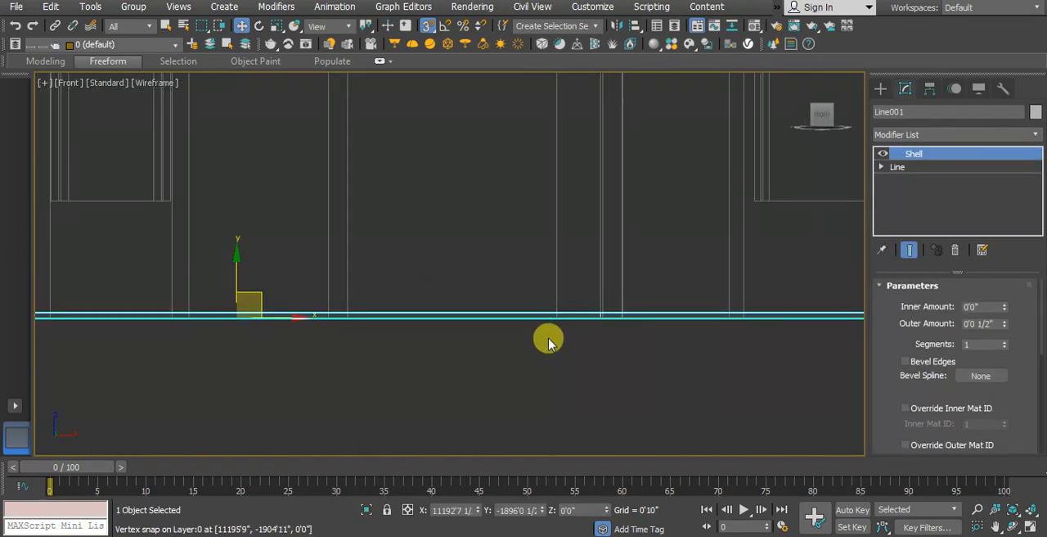
{"action": "middle_click_drag", "start_coordinate": [255, 302], "coordinate": [329, 304]}
{"action": "scroll", "coordinate": [331, 301], "scroll_direction": "up", "scroll_amount": 2}
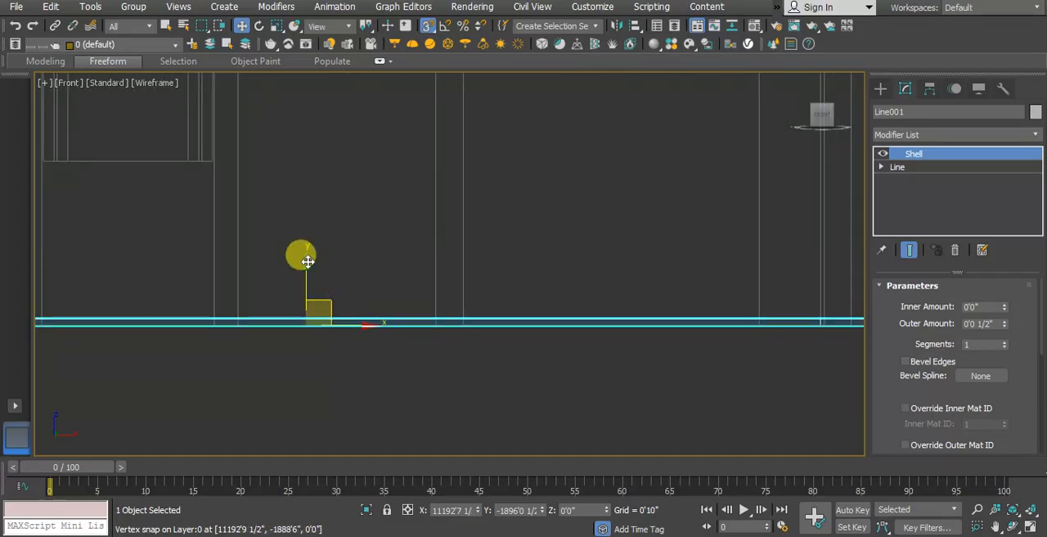
{"action": "left_click_drag", "start_coordinate": [308, 263], "coordinate": [306, 269]}
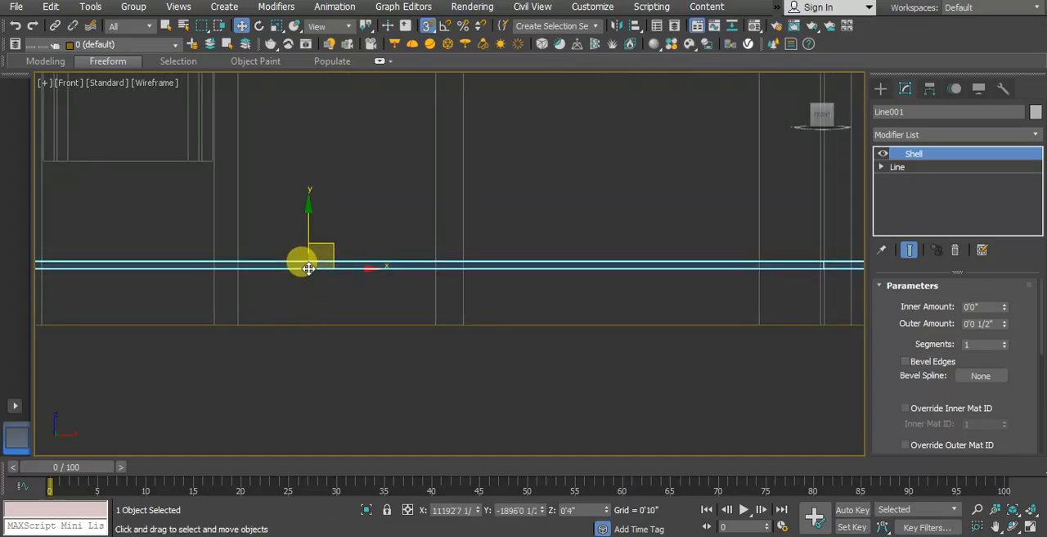
{"action": "key", "text": "ctrl+z"}
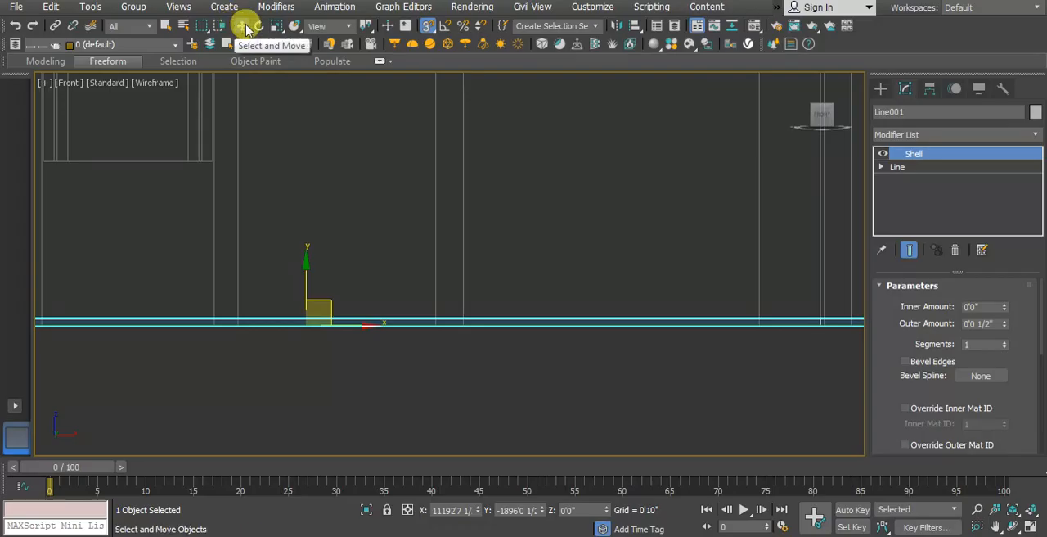
{"action": "right_click", "coordinate": [243, 25]}
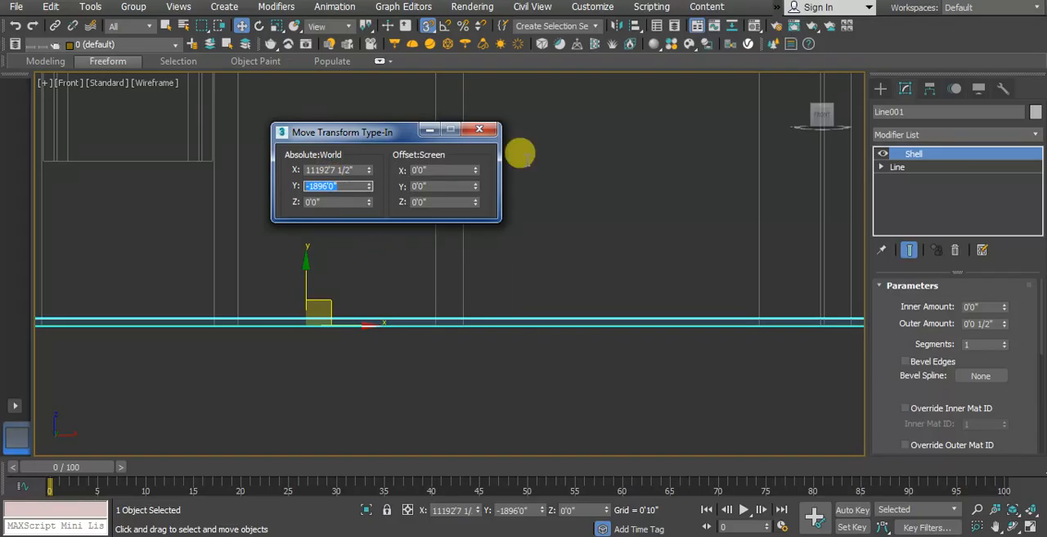
{"action": "left_click", "coordinate": [488, 139]}
{"action": "left_click", "coordinate": [367, 369]}
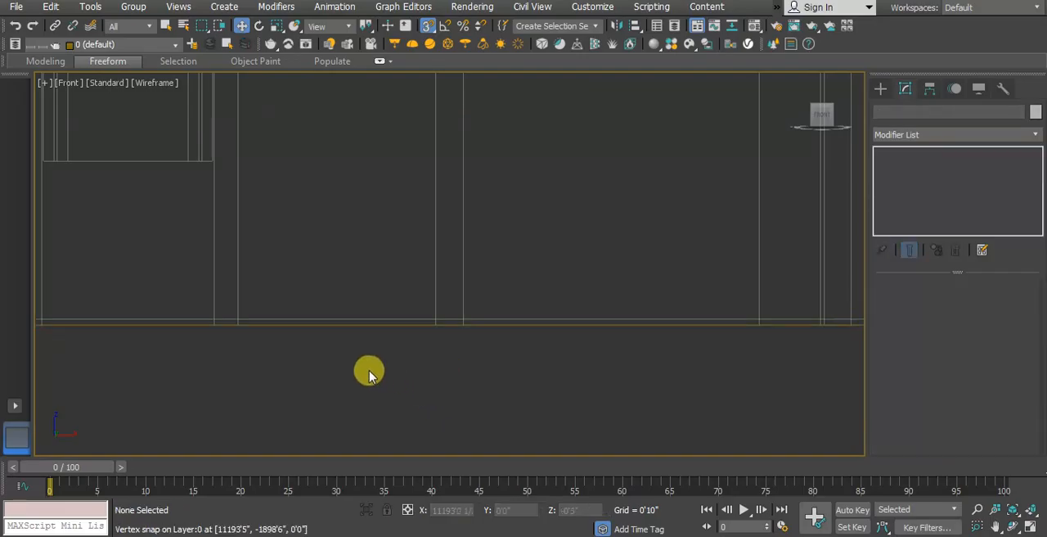
{"action": "left_click", "coordinate": [356, 318]}
{"action": "scroll", "coordinate": [676, 354], "scroll_direction": "down", "scroll_amount": 5}
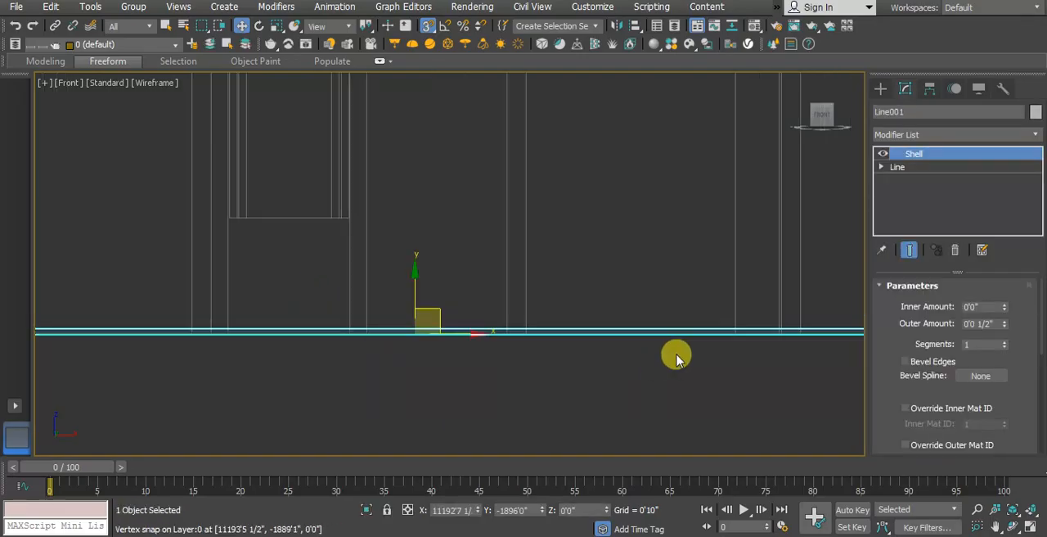
{"action": "middle_click_drag", "start_coordinate": [489, 387], "coordinate": [397, 421]}
{"action": "left_click", "coordinate": [741, 364]}
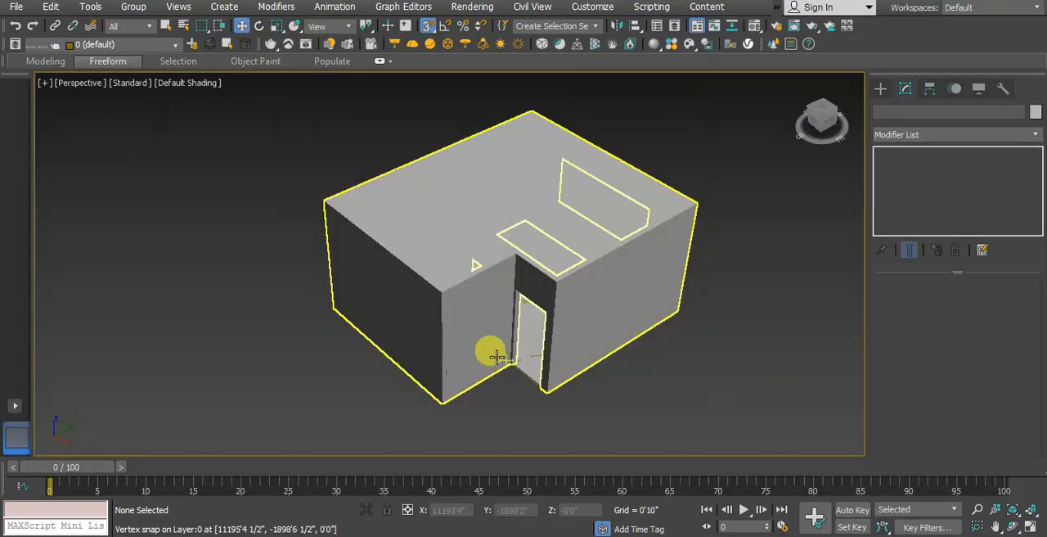
{"action": "mouse_move", "coordinate": [489, 350]}
{"action": "middle_mouse_down", "text": "alt"}
{"action": "mouse_move", "coordinate": [533, 334]}
{"action": "mouse_move", "coordinate": [721, 388]}
{"action": "middle_mouse_up", "text": "alt"}
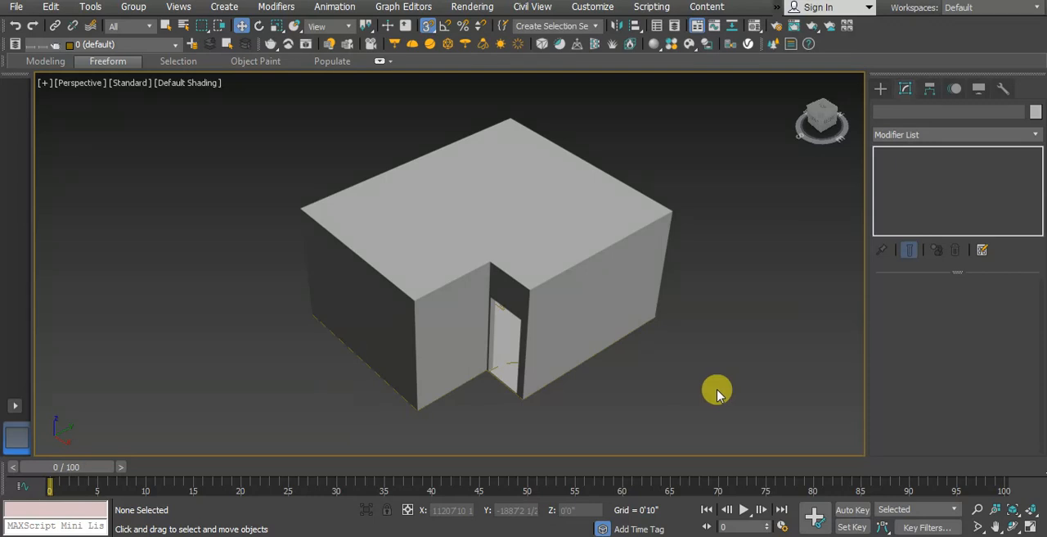
Step: Thicken the roof slab by setting its Shell outer amount to 0'6" and deselect it
{"action": "left_click", "coordinate": [447, 226]}
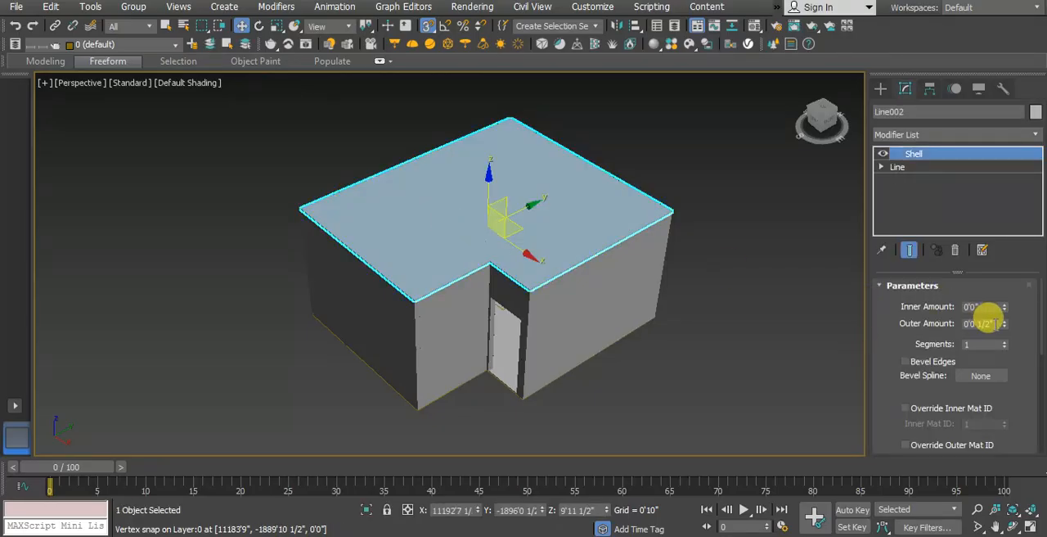
{"action": "type", "text": "6"}
{"action": "key", "text": "Return"}
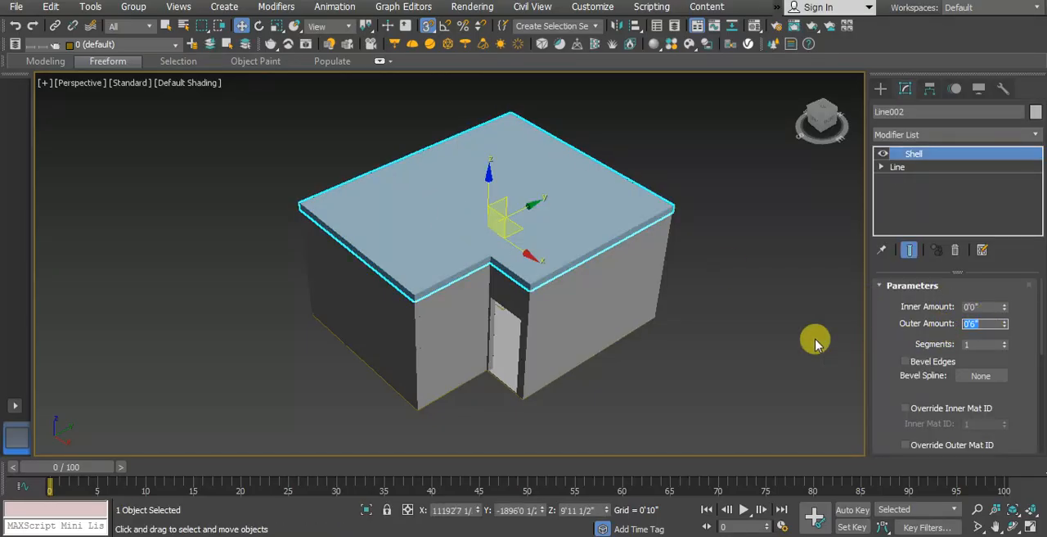
{"action": "left_click", "coordinate": [771, 344]}
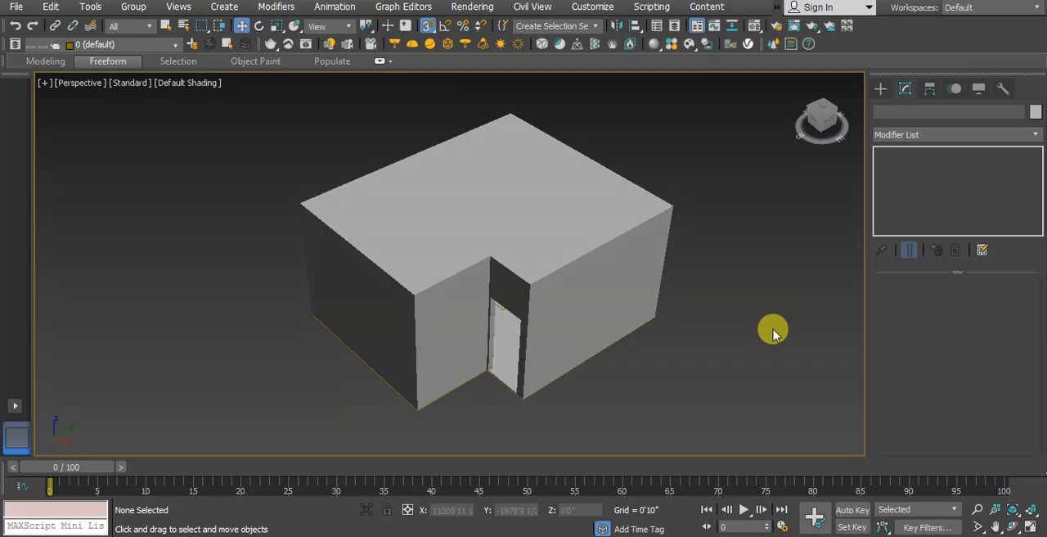